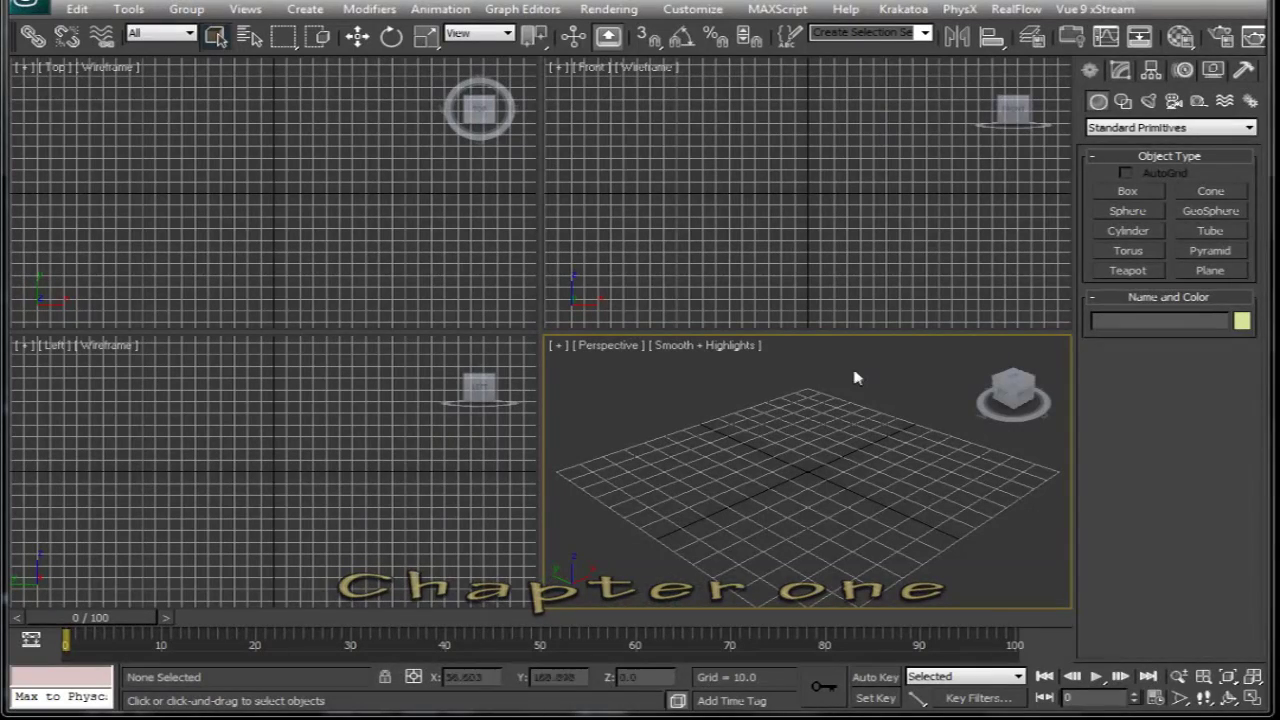
# - Create a plane about 173 long by 223 wide in the Top viewport and colour it bright green
pyautogui.click(1212, 272)
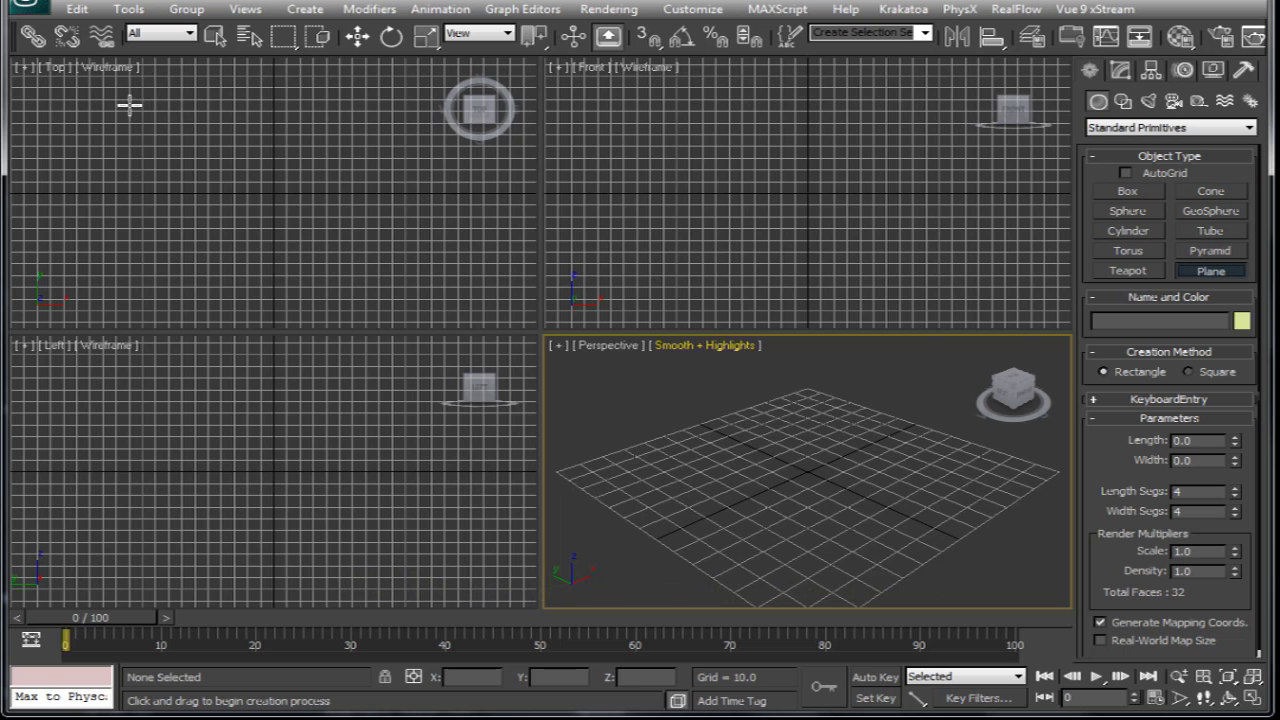
pyautogui.moveTo(129, 104); pyautogui.dragTo(422, 310)
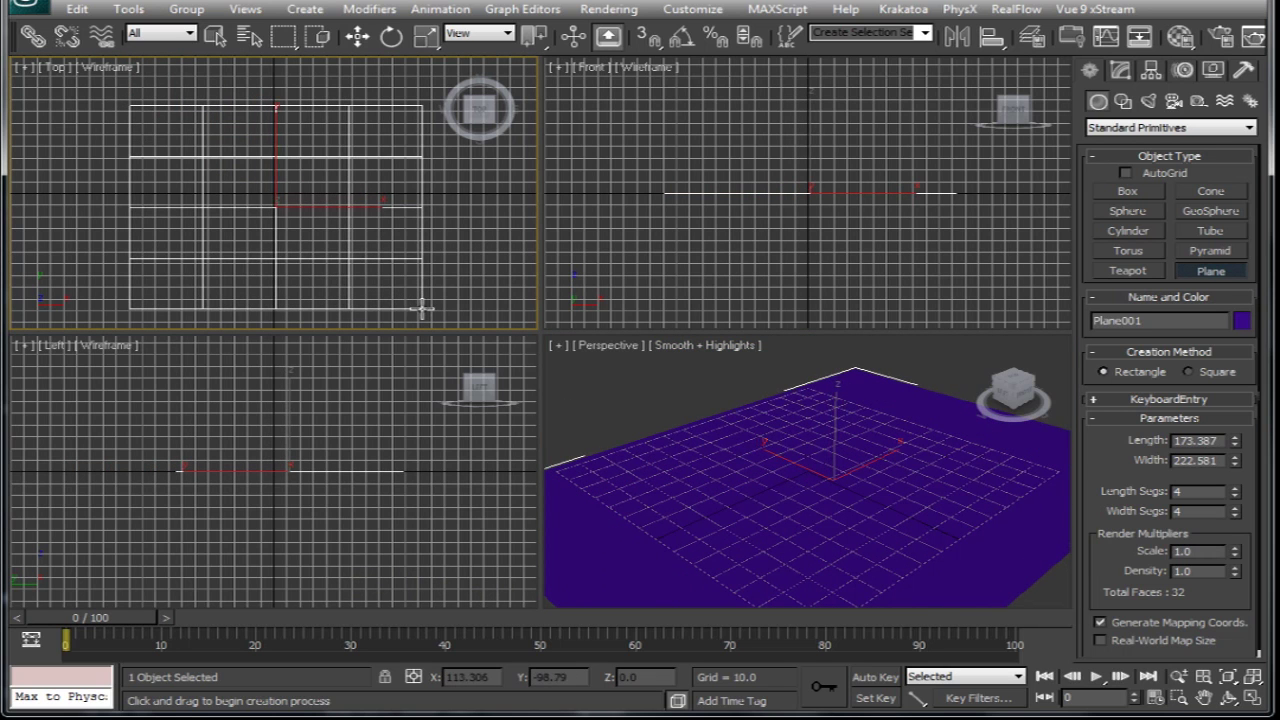
pyautogui.click(1238, 320)
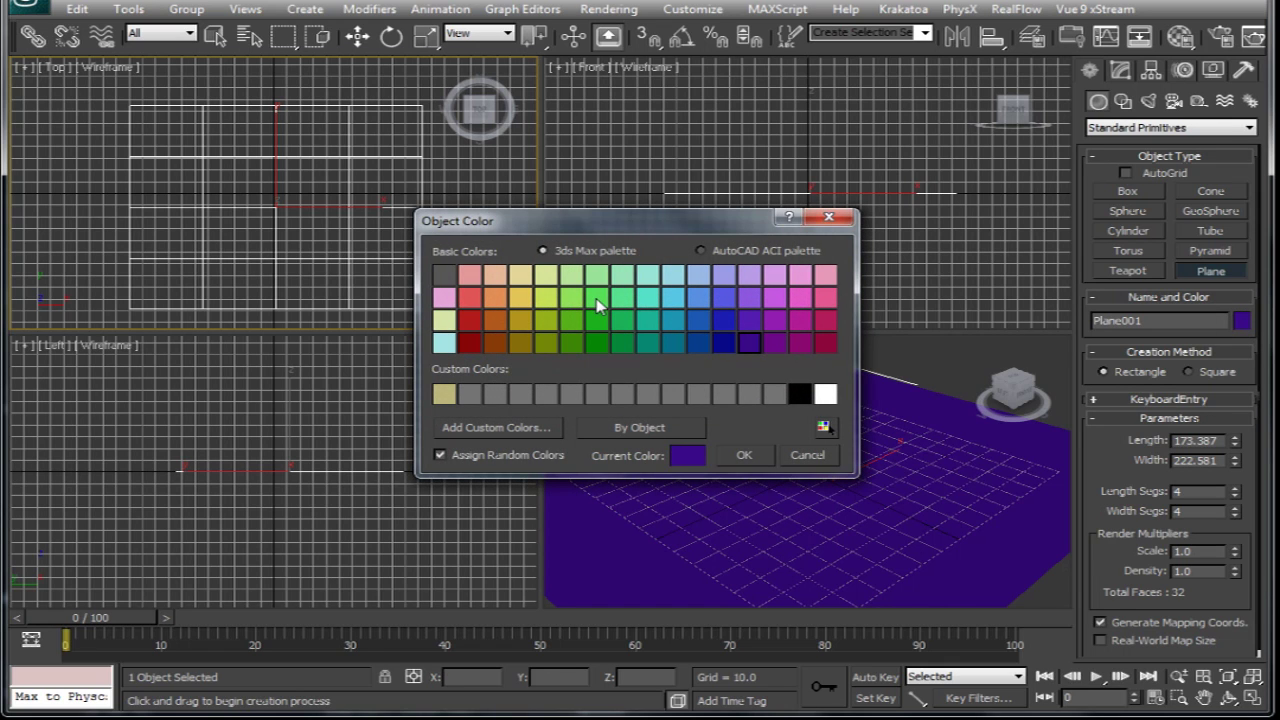
pyautogui.click(596, 298)
pyautogui.click(744, 455)
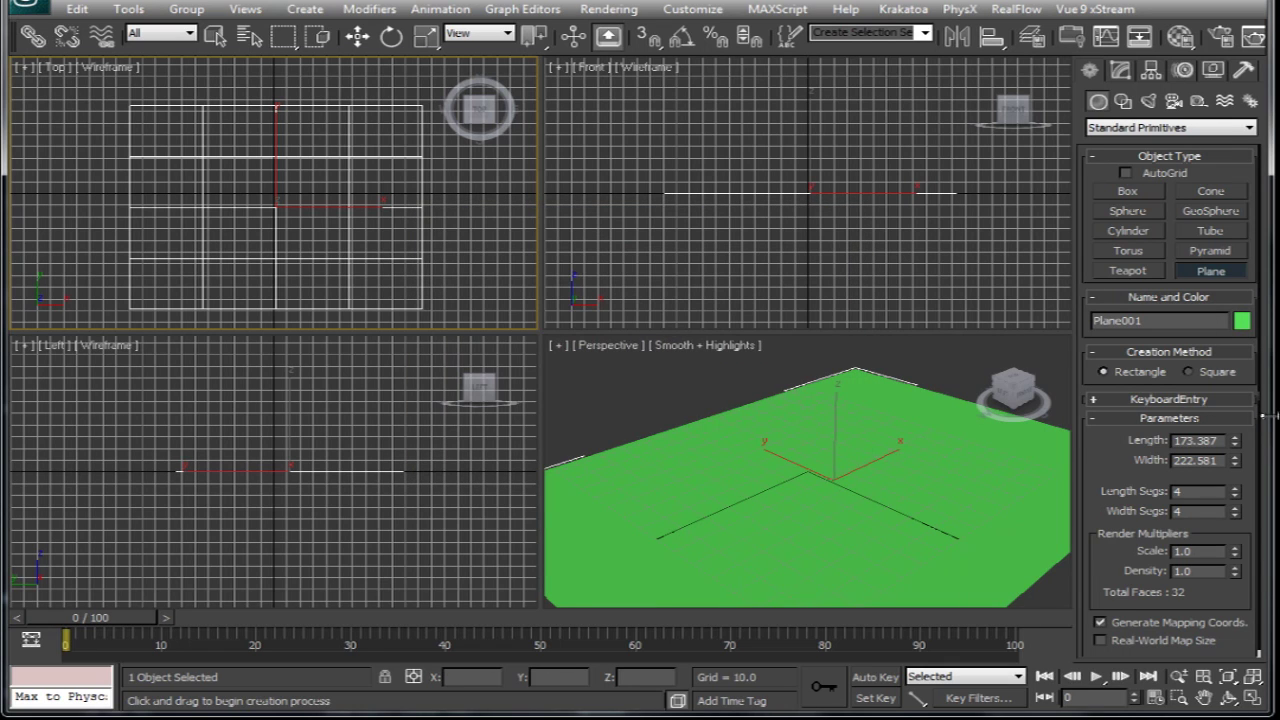
# - Create a teapot with a radius of about 10.8 at the plane's centre and colour it orange
pyautogui.click(1128, 270)
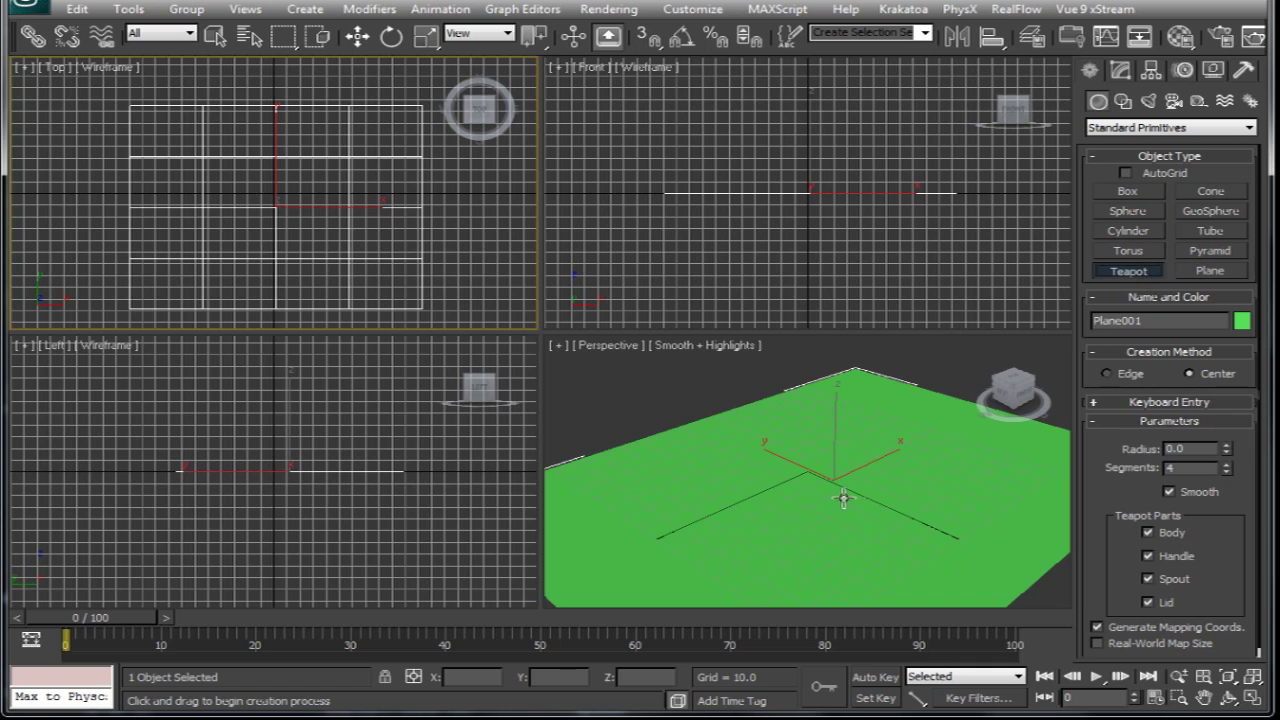
pyautogui.moveTo(833, 478); pyautogui.dragTo(856, 488)
pyautogui.click(1241, 320)
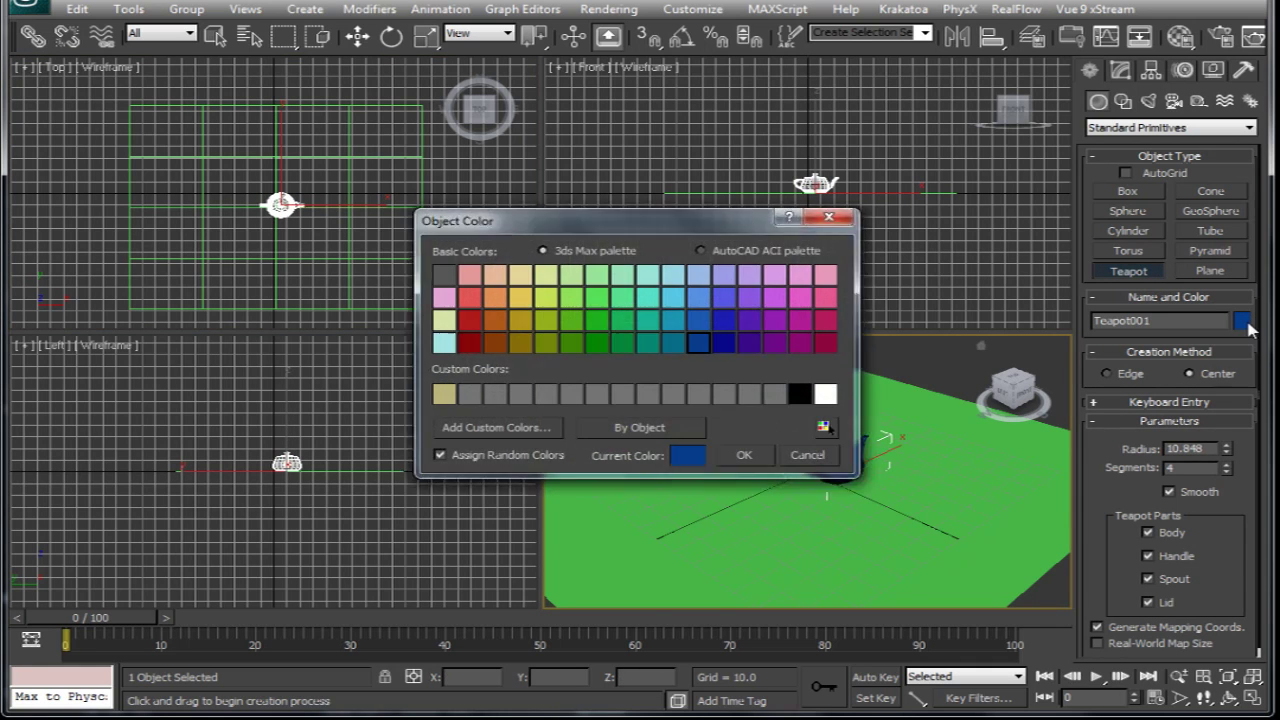
pyautogui.click(500, 298)
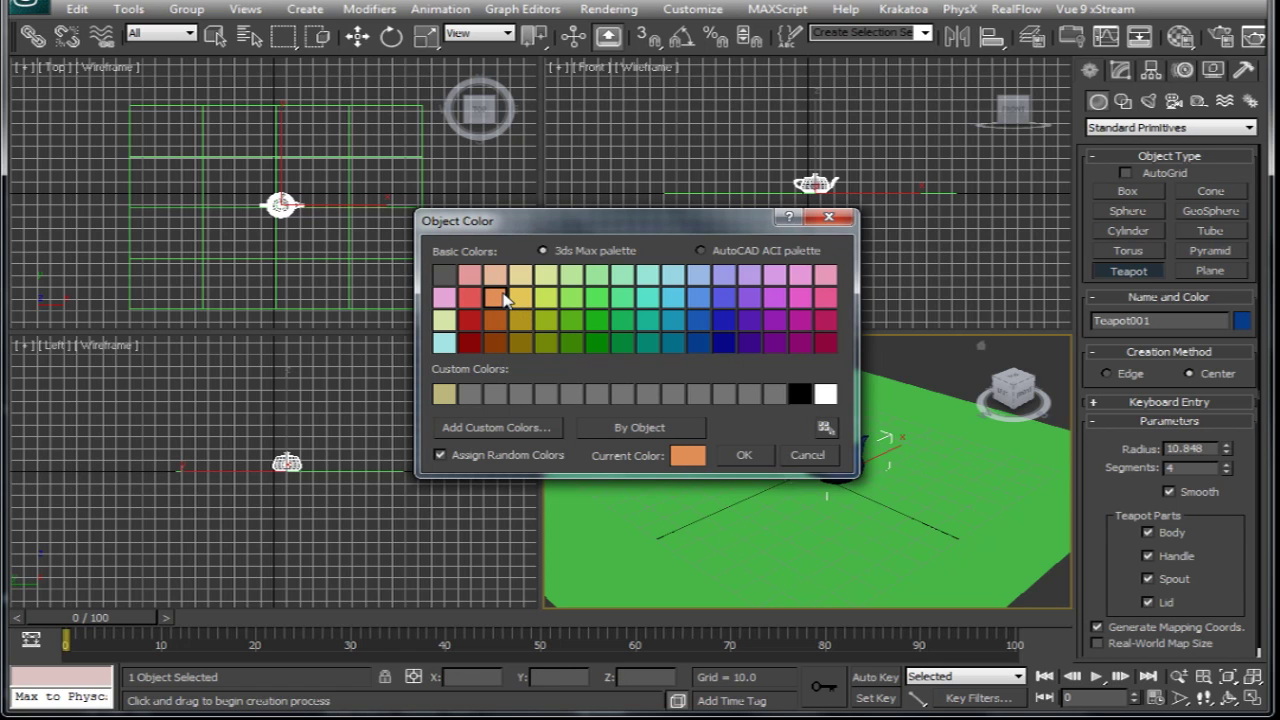
pyautogui.click(742, 455)
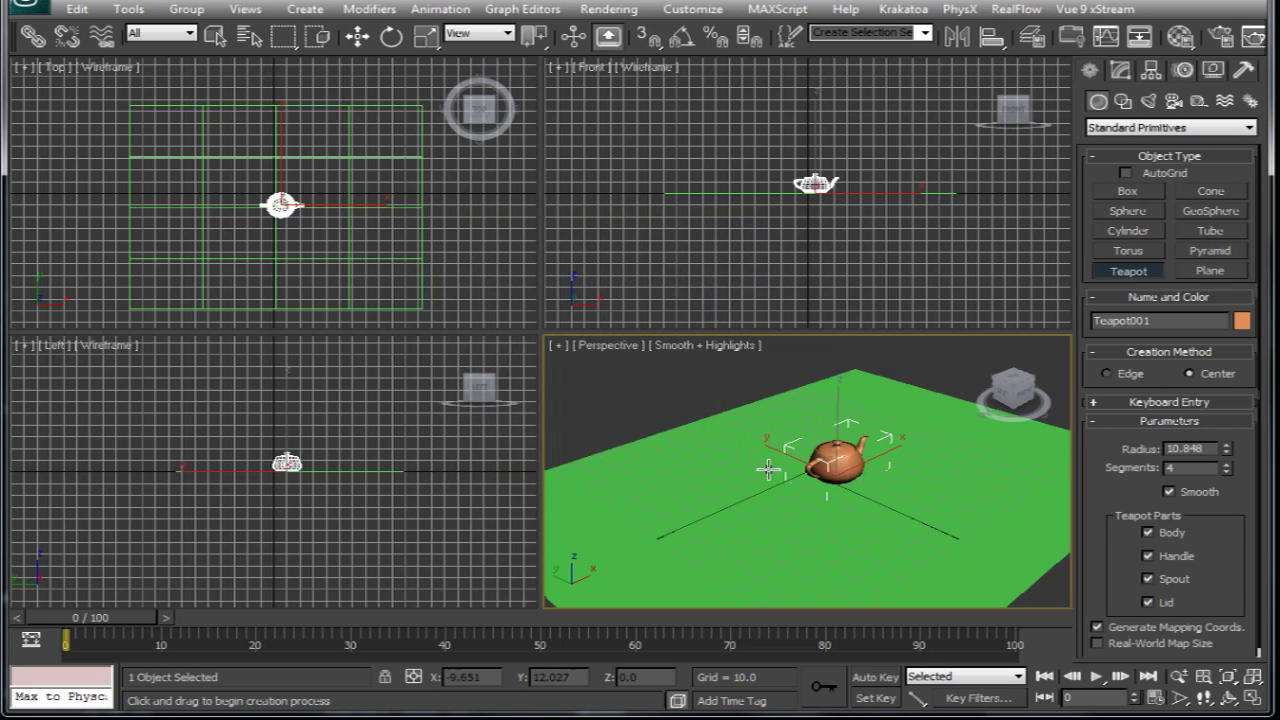
# - Move the teapot back along the Y axis and rotate it about -59 degrees around the Z axis
pyautogui.moveTo(857, 492)
pyautogui.keyDown('alt'); pyautogui.mouseDown(button='middle')
pyautogui.moveTo(905, 500)
pyautogui.moveTo(858, 478)
pyautogui.mouseUp(button='middle'); pyautogui.keyUp('alt')
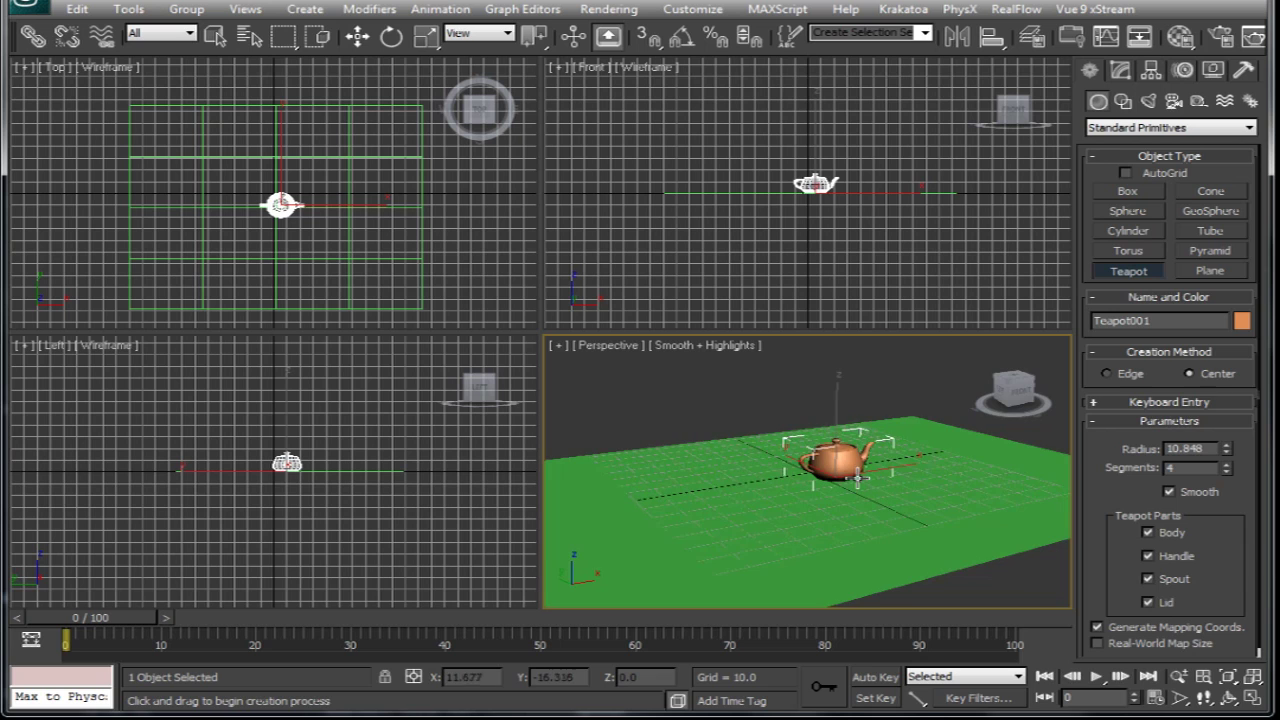
pyautogui.press('w')
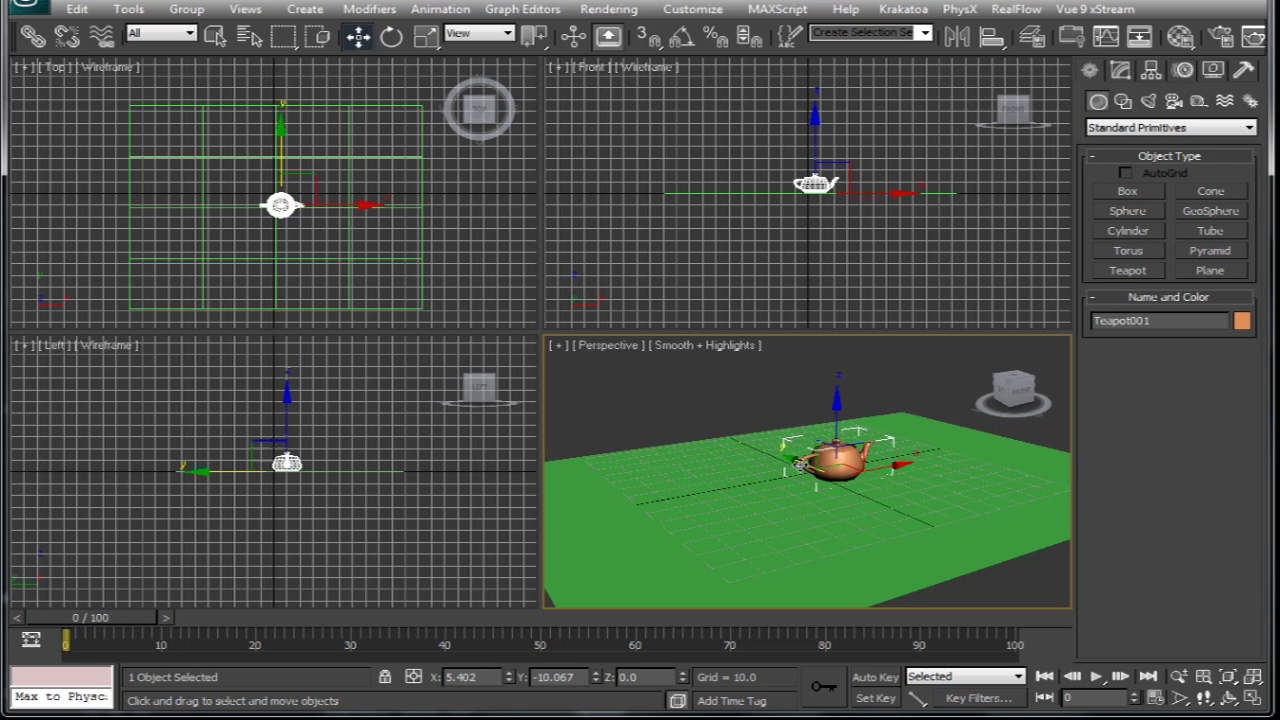
pyautogui.moveTo(795, 460); pyautogui.dragTo(692, 480)
pyautogui.press('e')
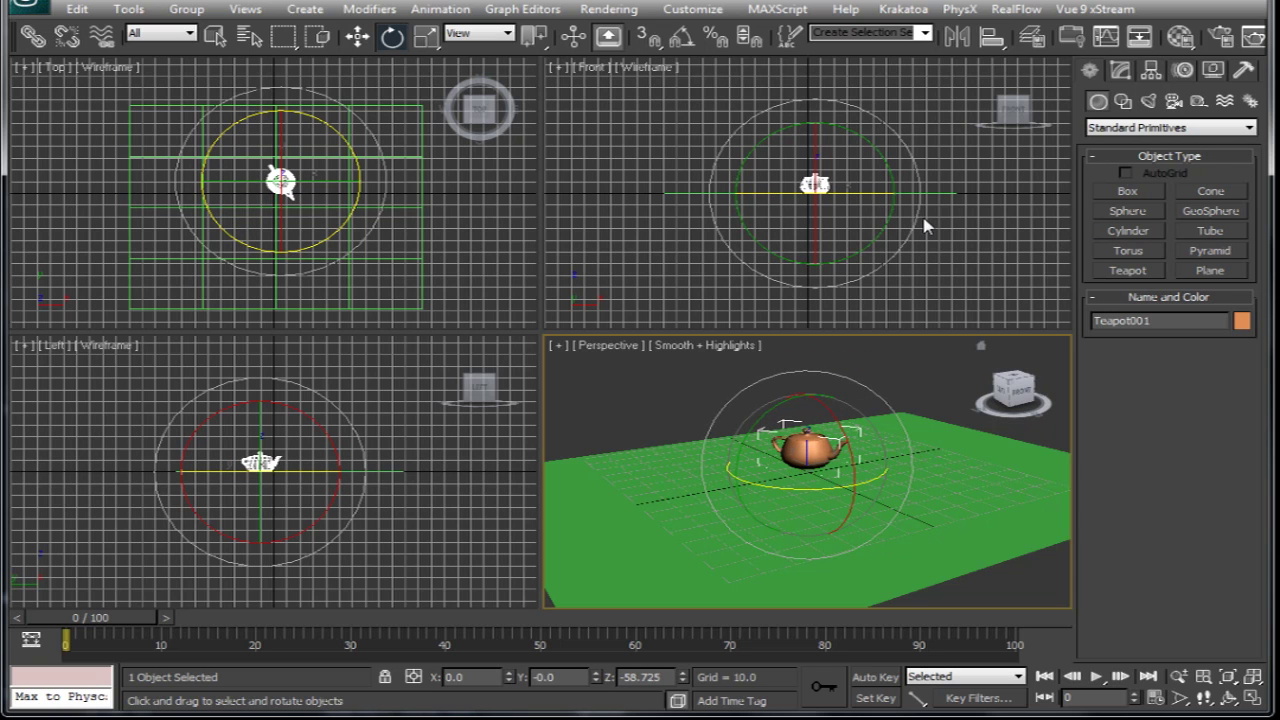
# - Add a Standard Flow particle system in Particle View and hide the operator depot
pyautogui.press('6')
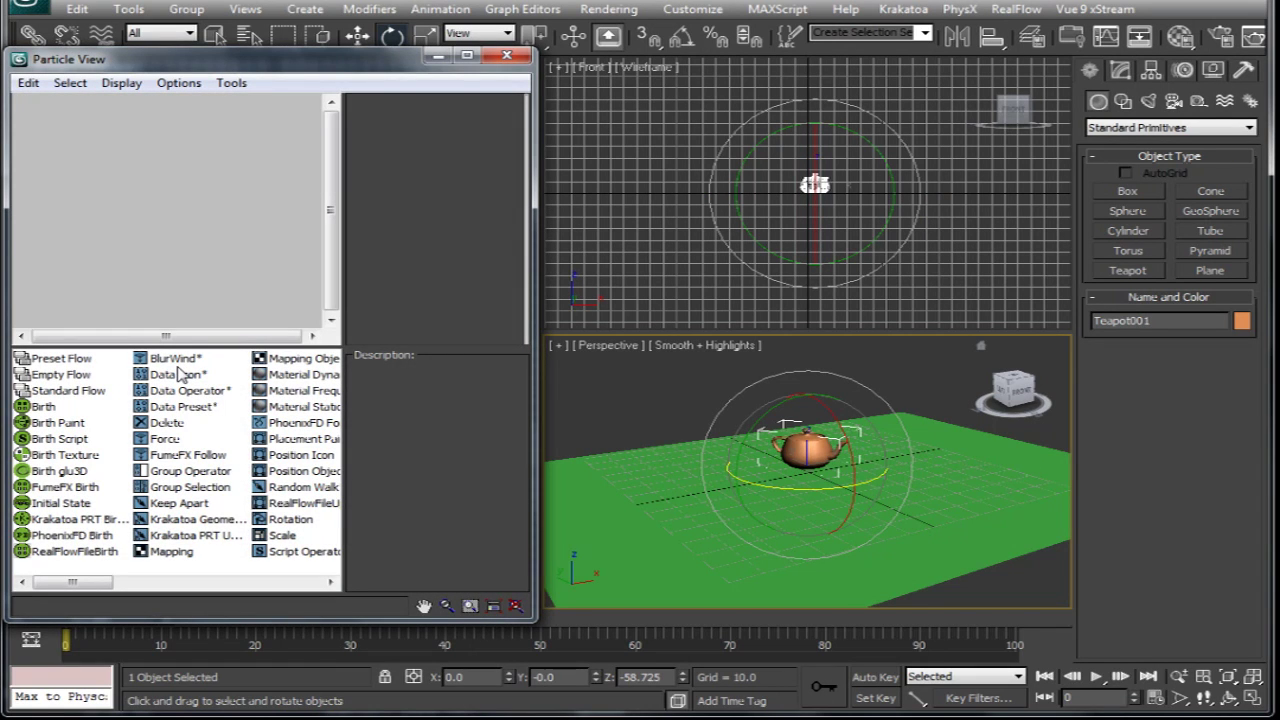
pyautogui.moveTo(50, 391); pyautogui.dragTo(68, 181)
pyautogui.click(121, 82)
pyautogui.click(152, 240)
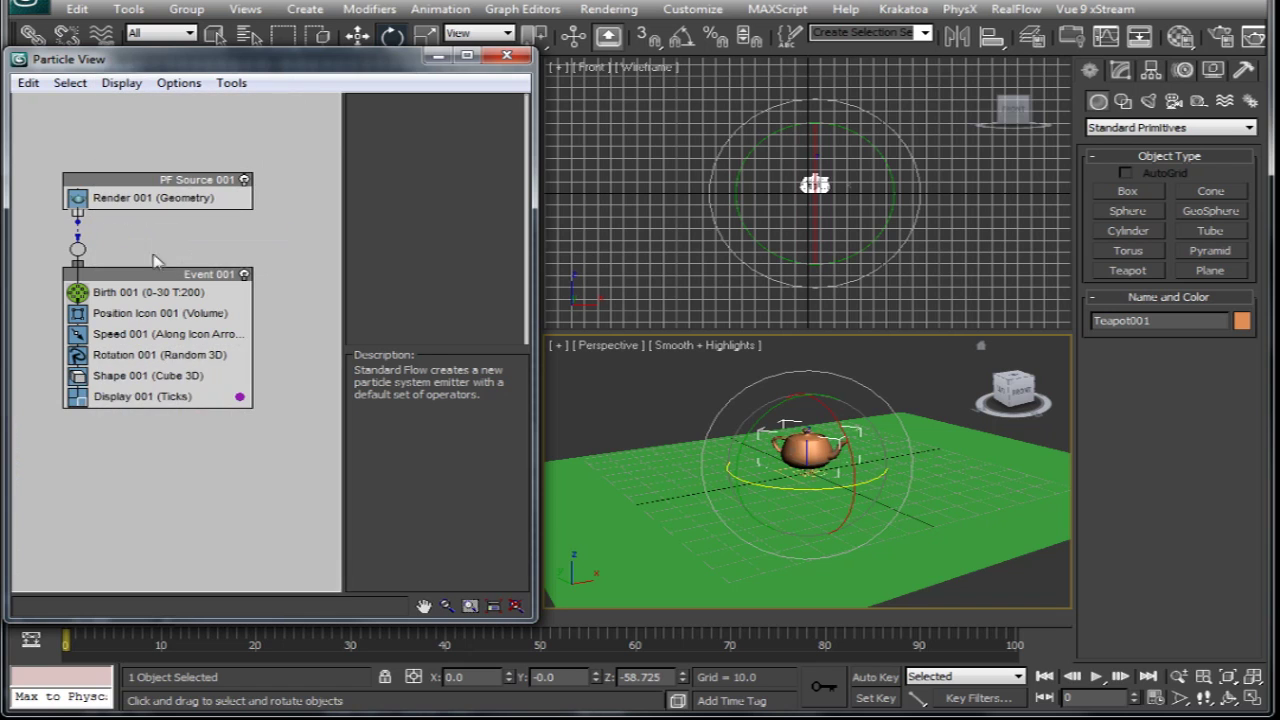
# - Delete the Rotation and Shape operators from Event 001
pyautogui.click(120, 376)
pyautogui.keyDown('ctrl'); pyautogui.click(115, 355); pyautogui.keyUp('ctrl')
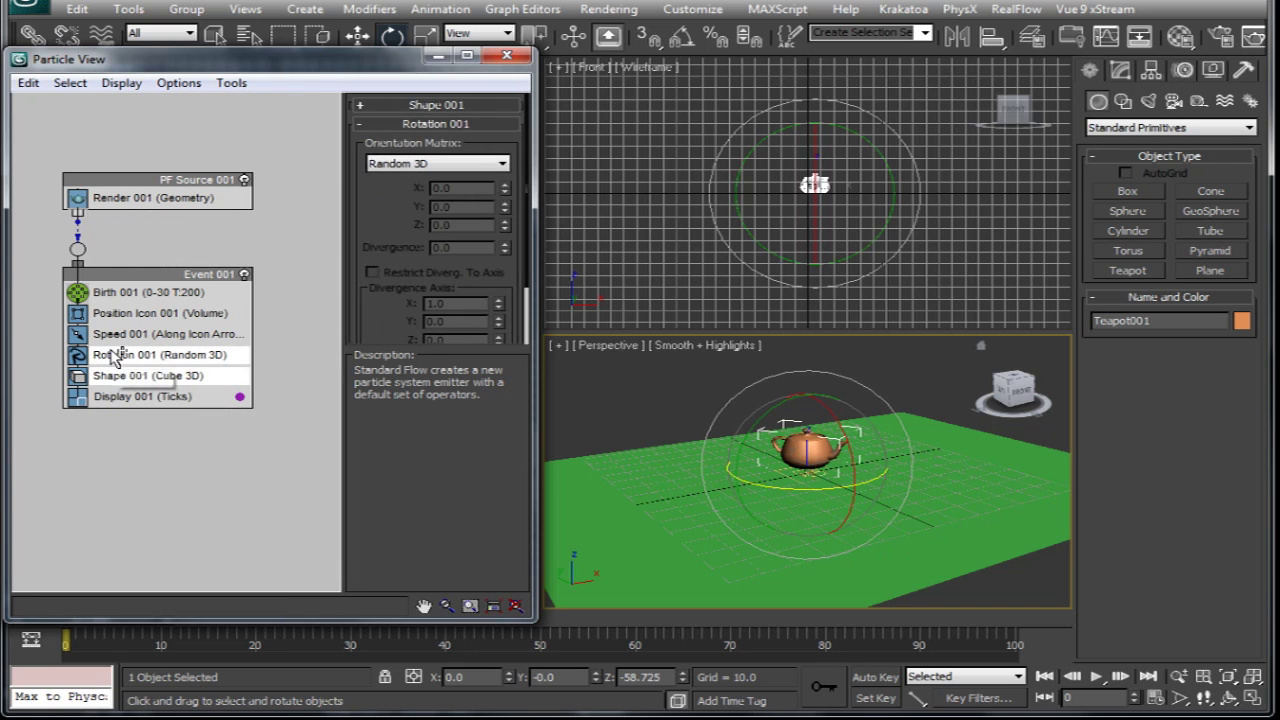
pyautogui.rightClick(115, 355)
pyautogui.click(200, 574)
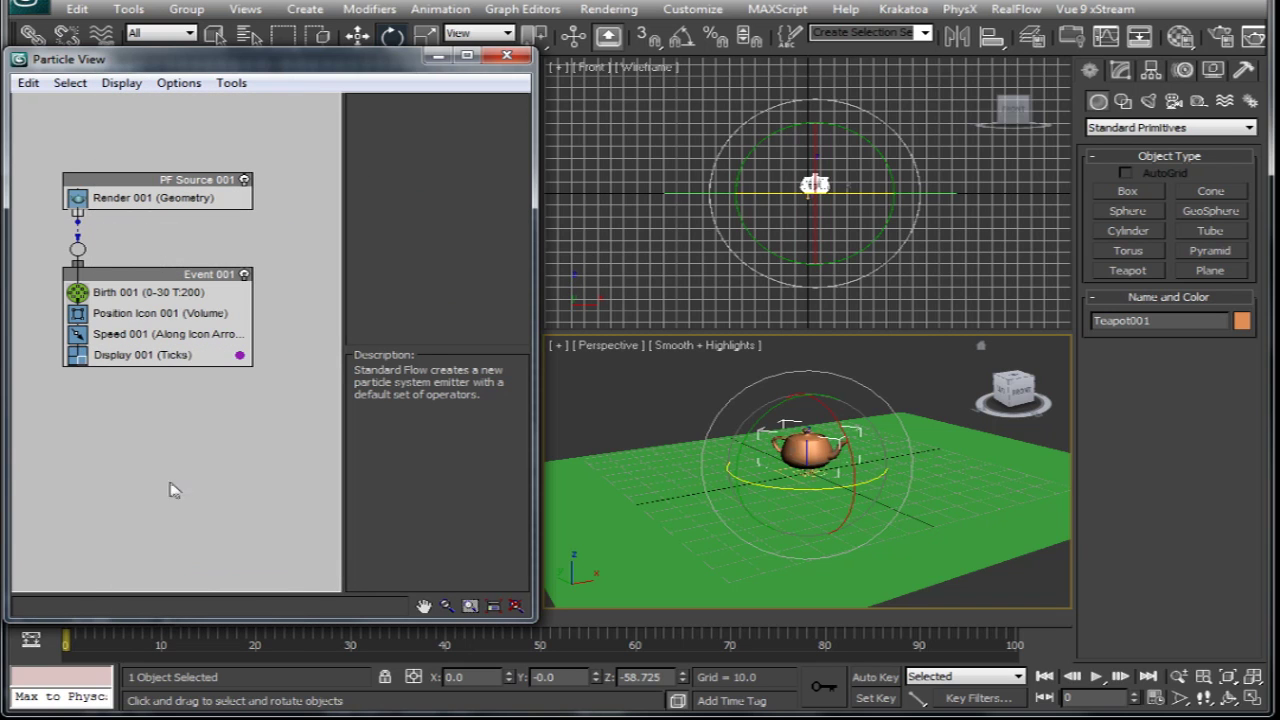
# - Append a Force operator to Event 001
pyautogui.rightClick(135, 330)
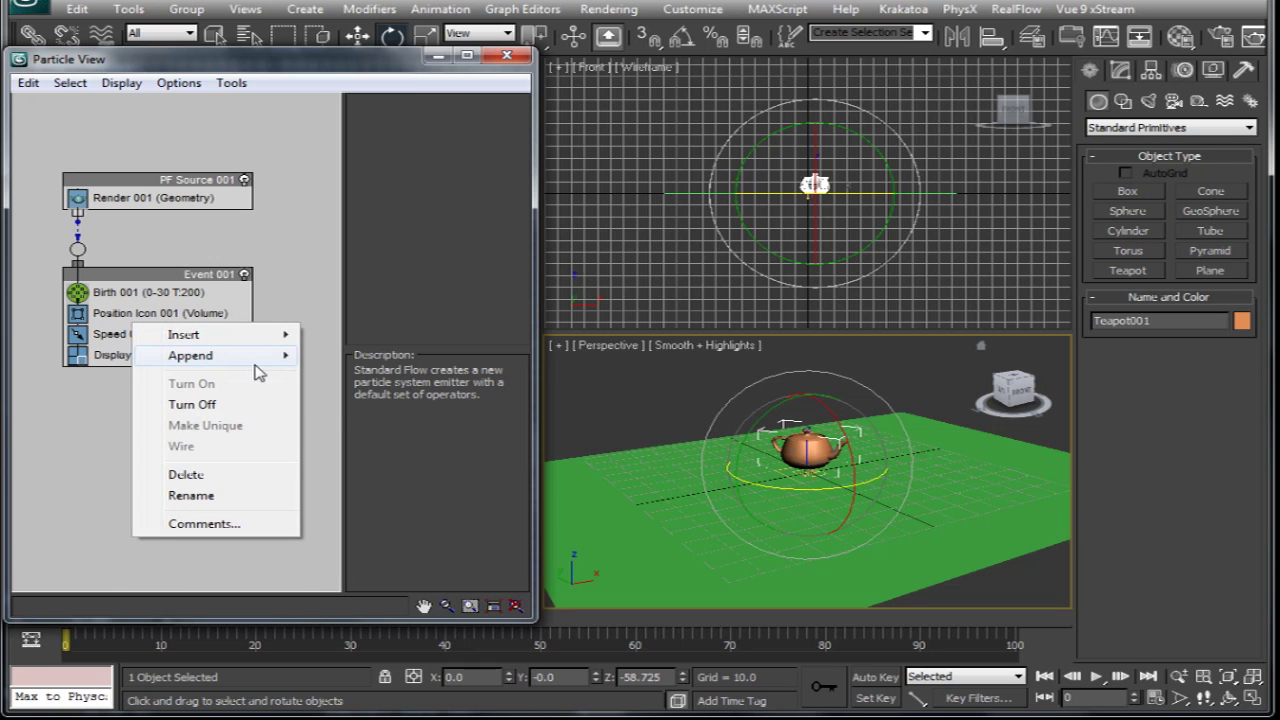
pyautogui.moveTo(271, 358)
pyautogui.moveTo(406, 358)
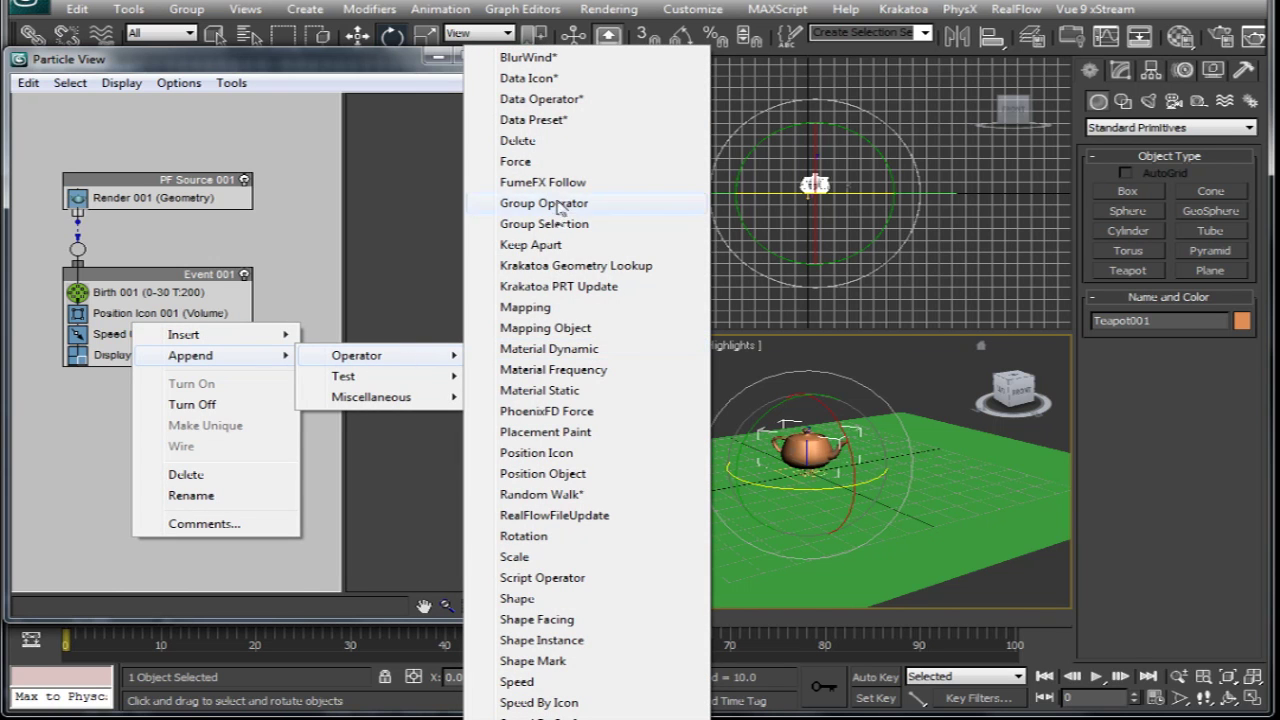
pyautogui.click(545, 162)
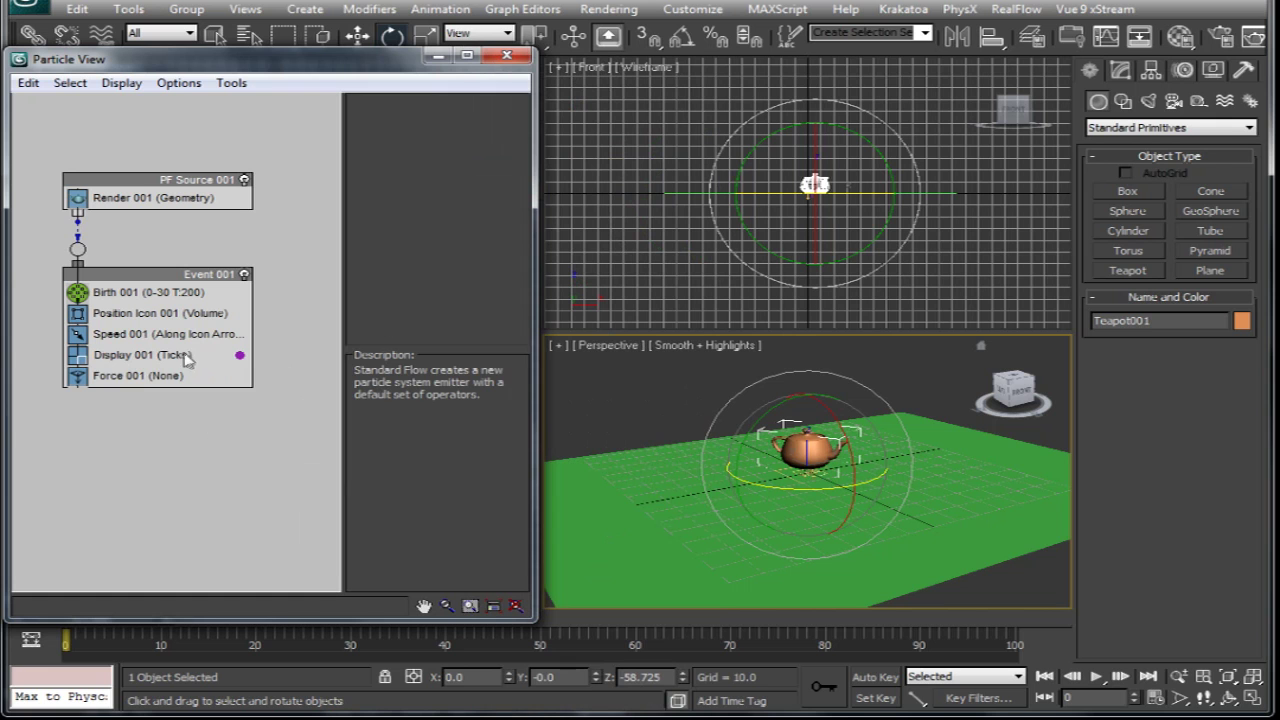
# - Change the Display operator's particle colour to white
pyautogui.click(240, 355)
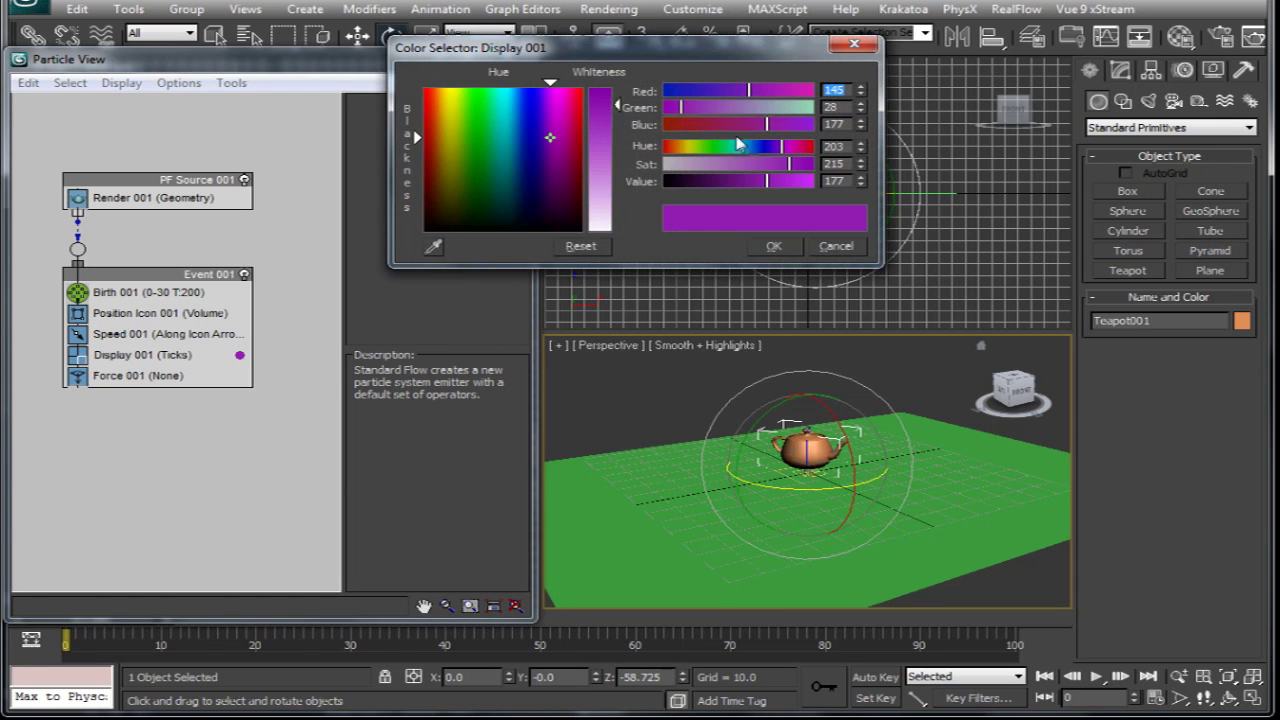
pyautogui.moveTo(612, 128); pyautogui.dragTo(703, 249)
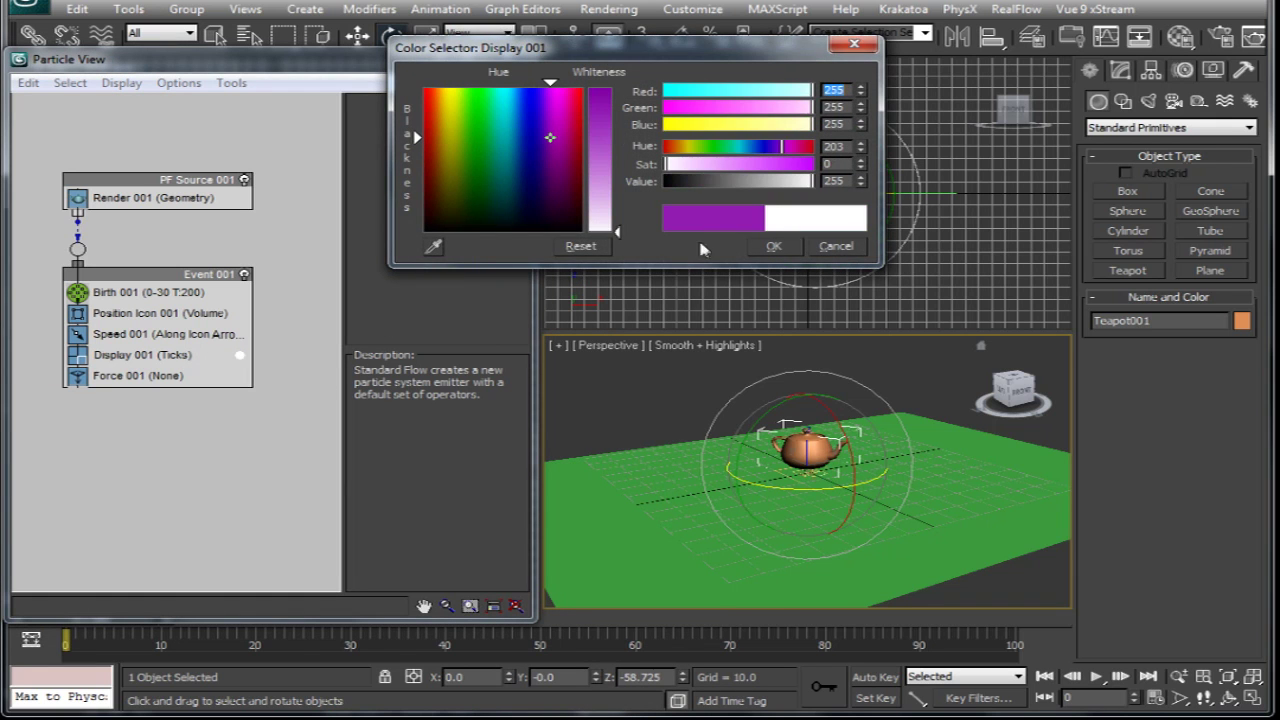
pyautogui.click(765, 248)
# - Append a Delete operator after the Force operator in Event 001
pyautogui.rightClick(157, 376)
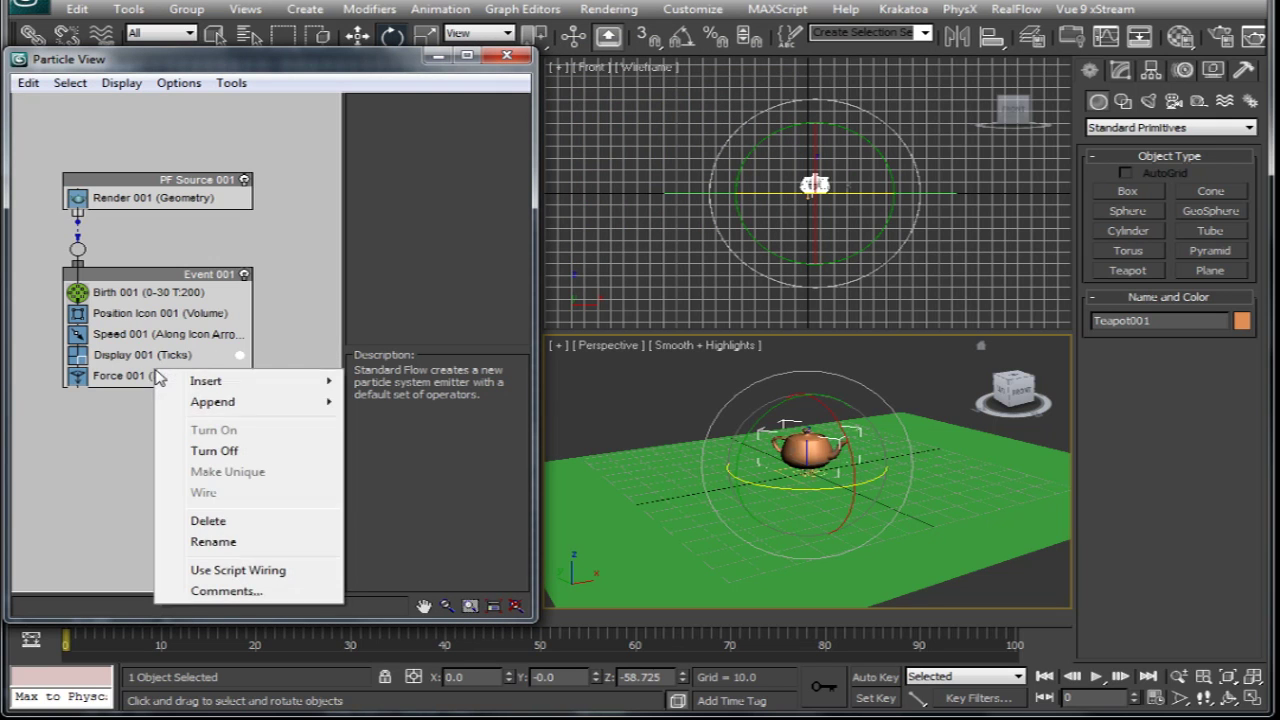
pyautogui.moveTo(252, 402)
pyautogui.moveTo(387, 410)
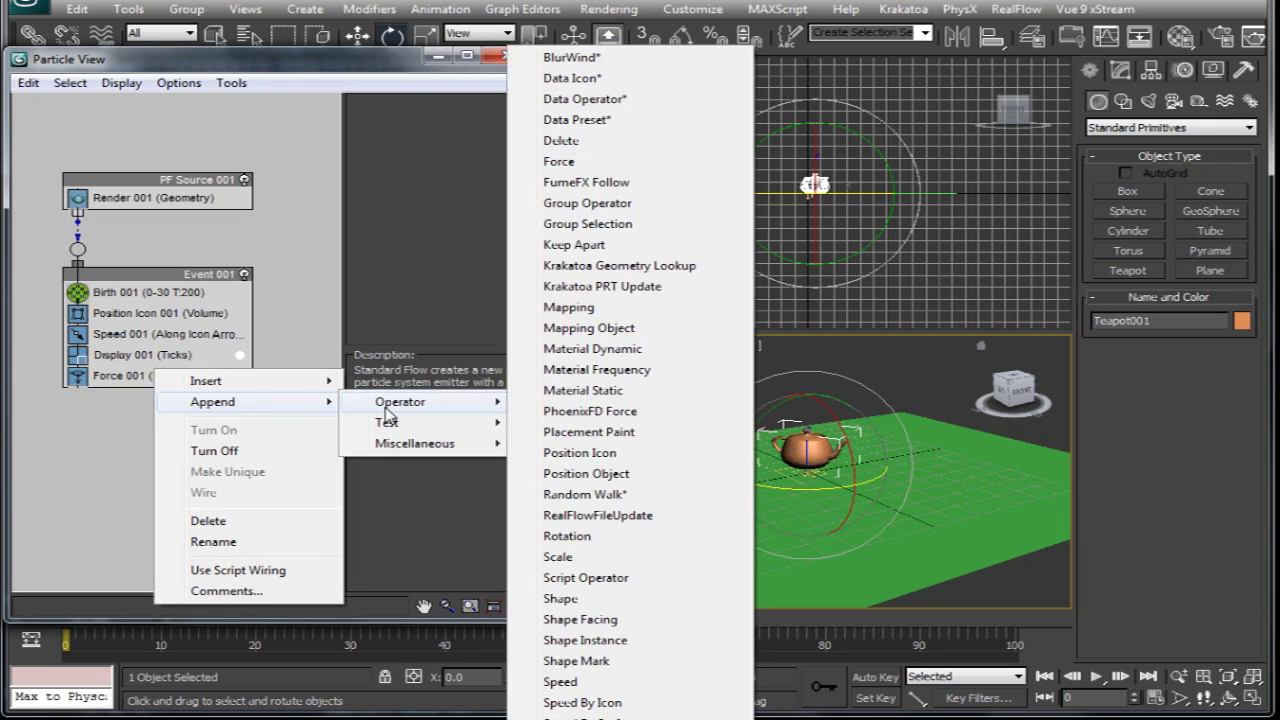
pyautogui.click(580, 141)
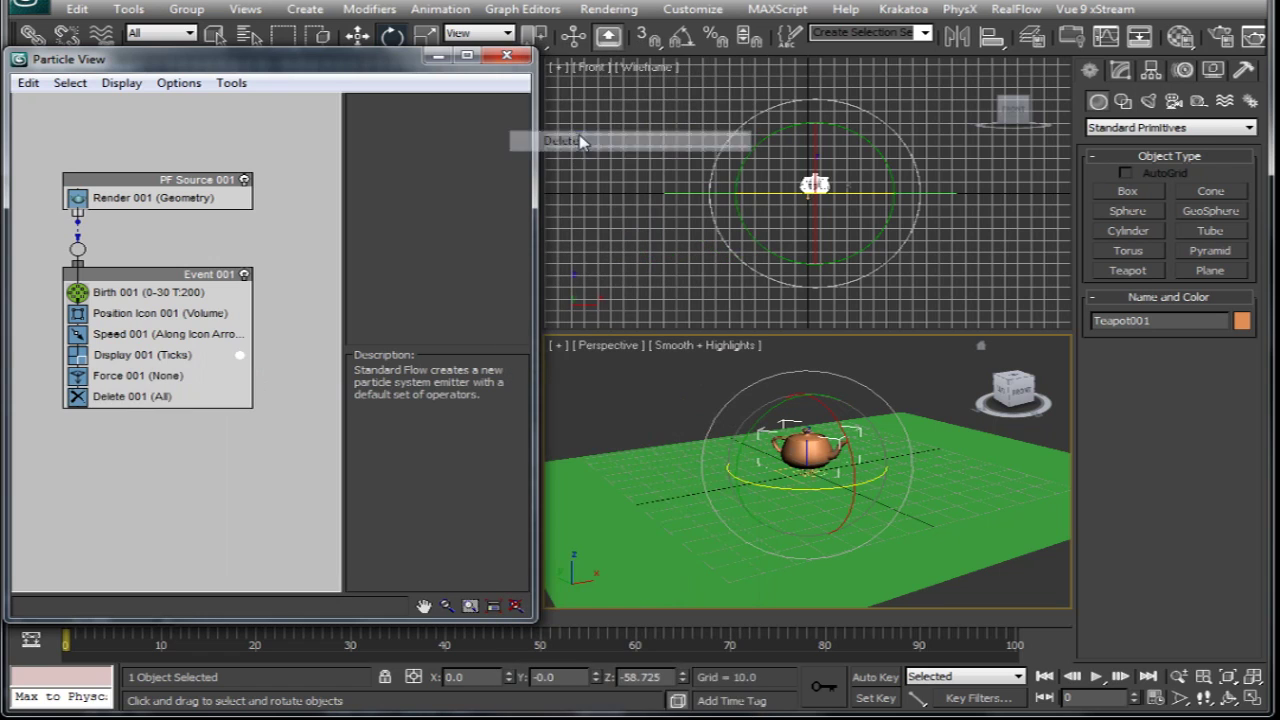
# - Set the Delete operator to remove particles by age, with a life span of 25 and a variation of 4
pyautogui.click(160, 396)
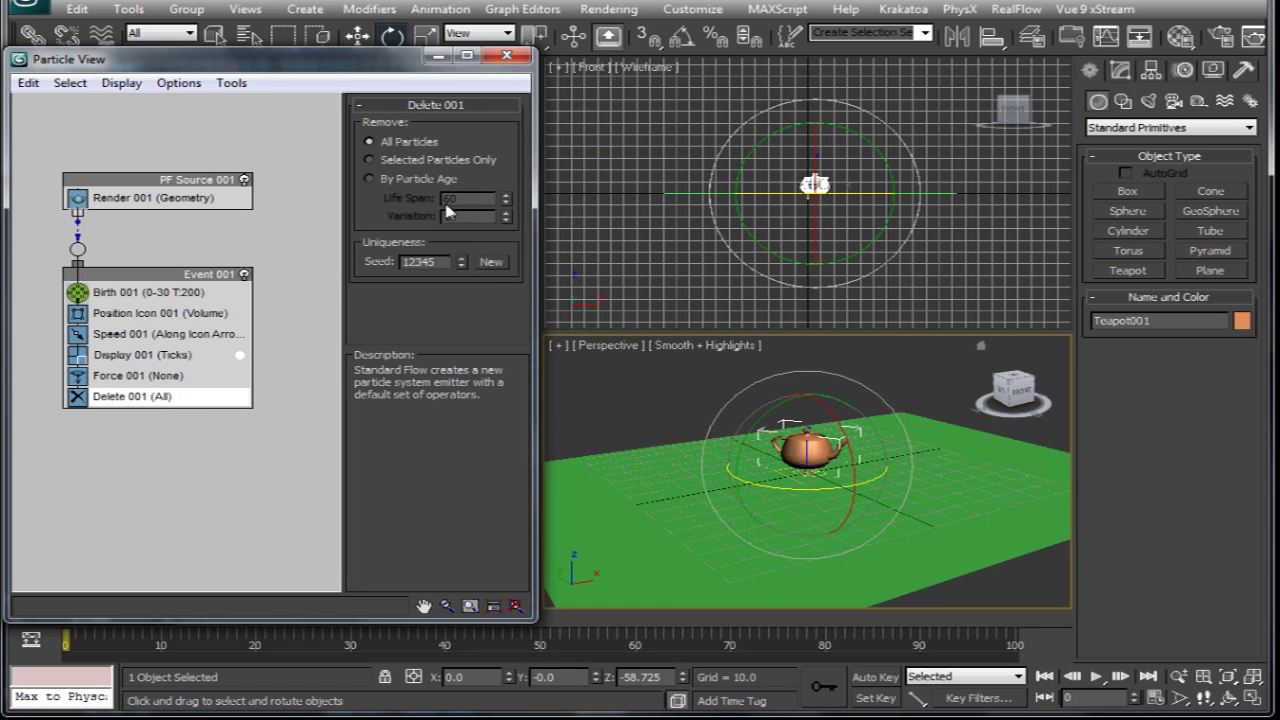
pyautogui.click(370, 178)
pyautogui.doubleClick(479, 199)
pyautogui.write('50')
pyautogui.press('Return')
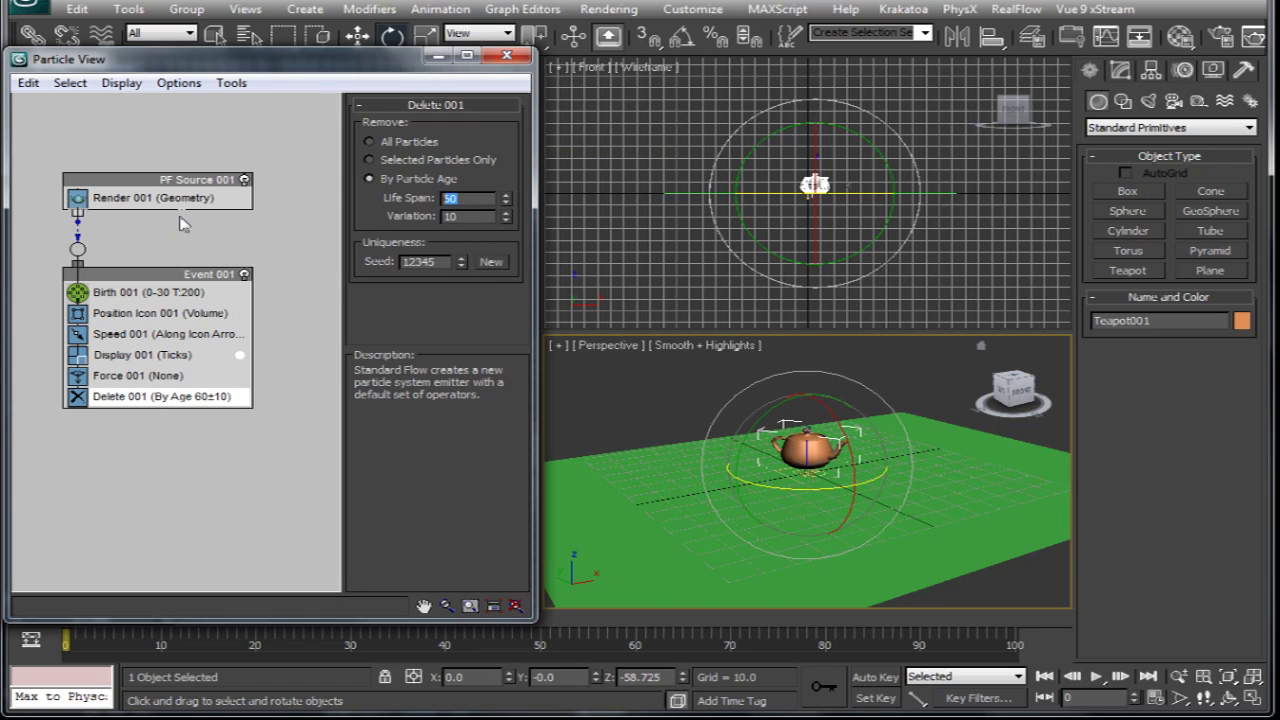
pyautogui.write('25')
# - Set the Birth operator's emit stop to frame 100
pyautogui.click(148, 292)
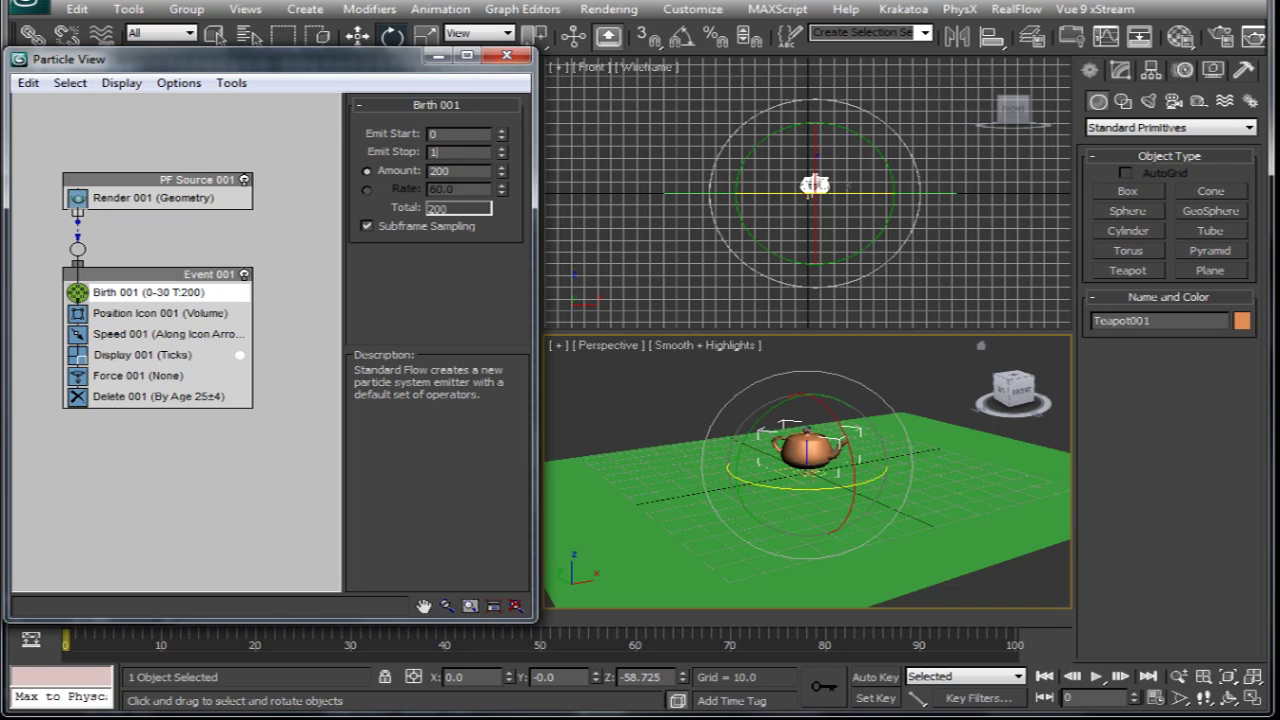
pyautogui.press('Return')
# - Set PF Source 001's particle upper limit to 10000000 and its viewport quantity multiplier to 1%
pyautogui.click(155, 196)
pyautogui.click(155, 182)
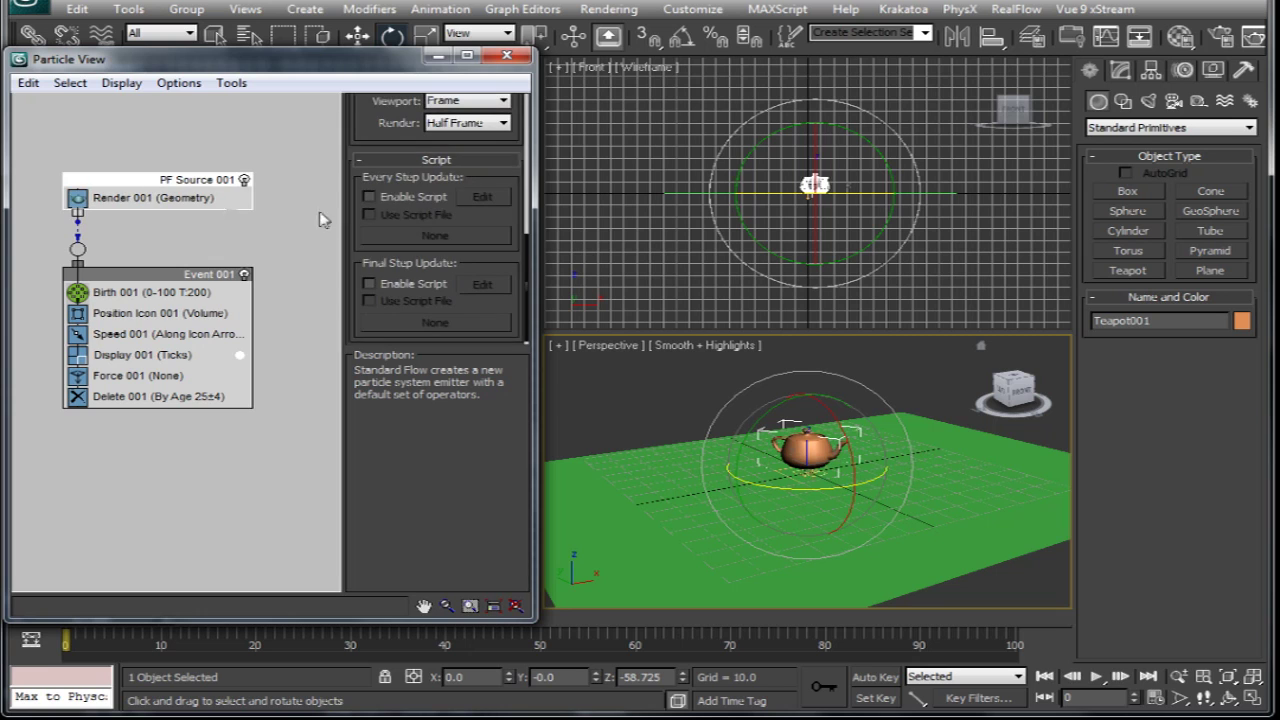
pyautogui.scroll(5, 402, 208)
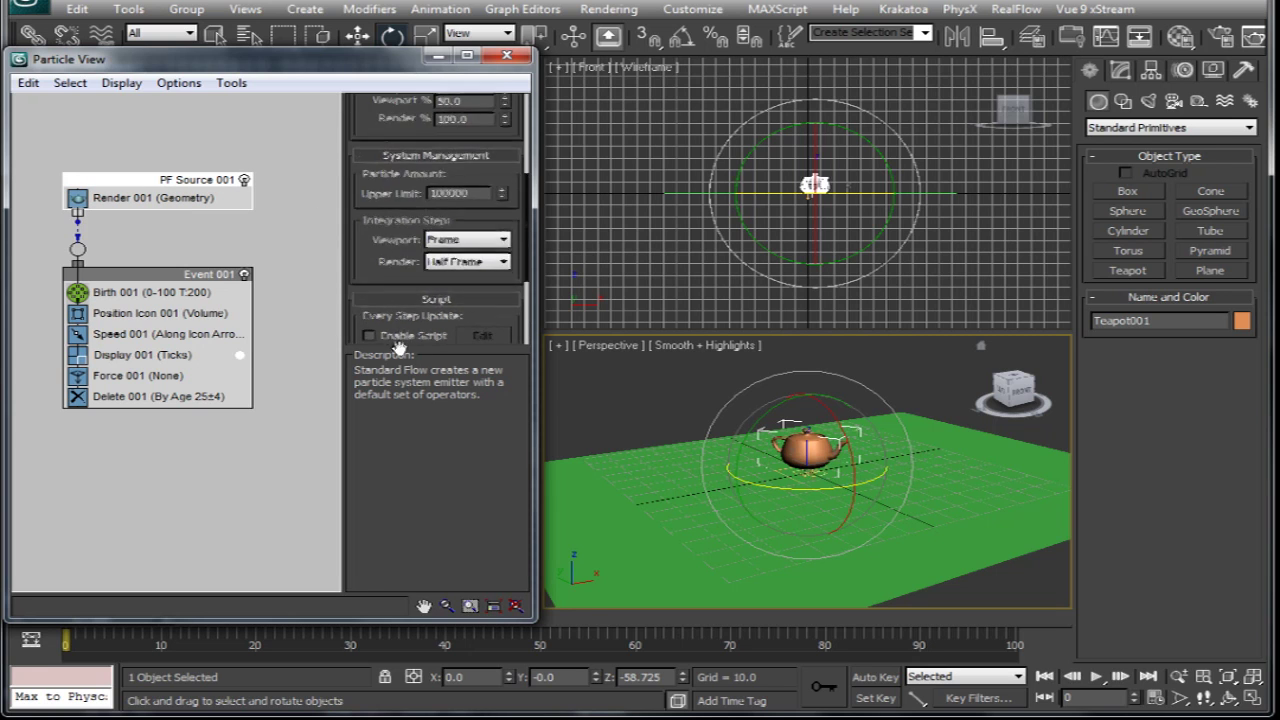
pyautogui.scroll(-3, 468, 244)
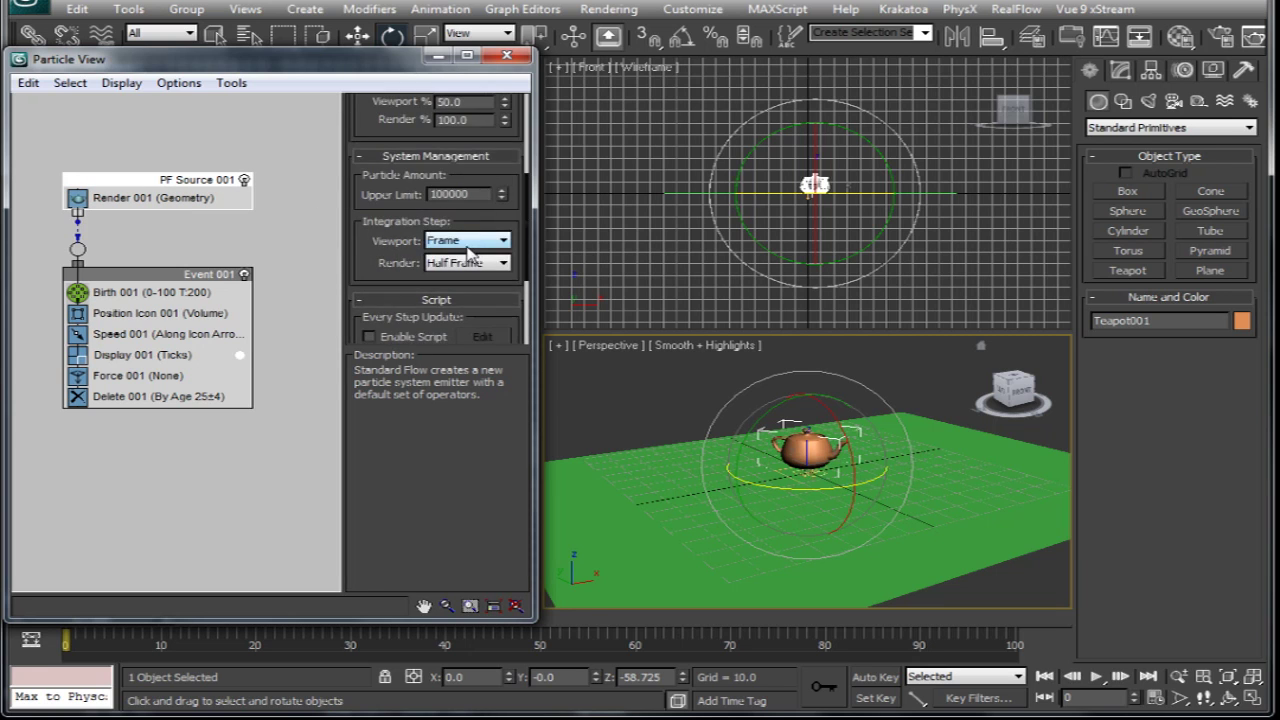
pyautogui.write('0')
pyautogui.press('Return')
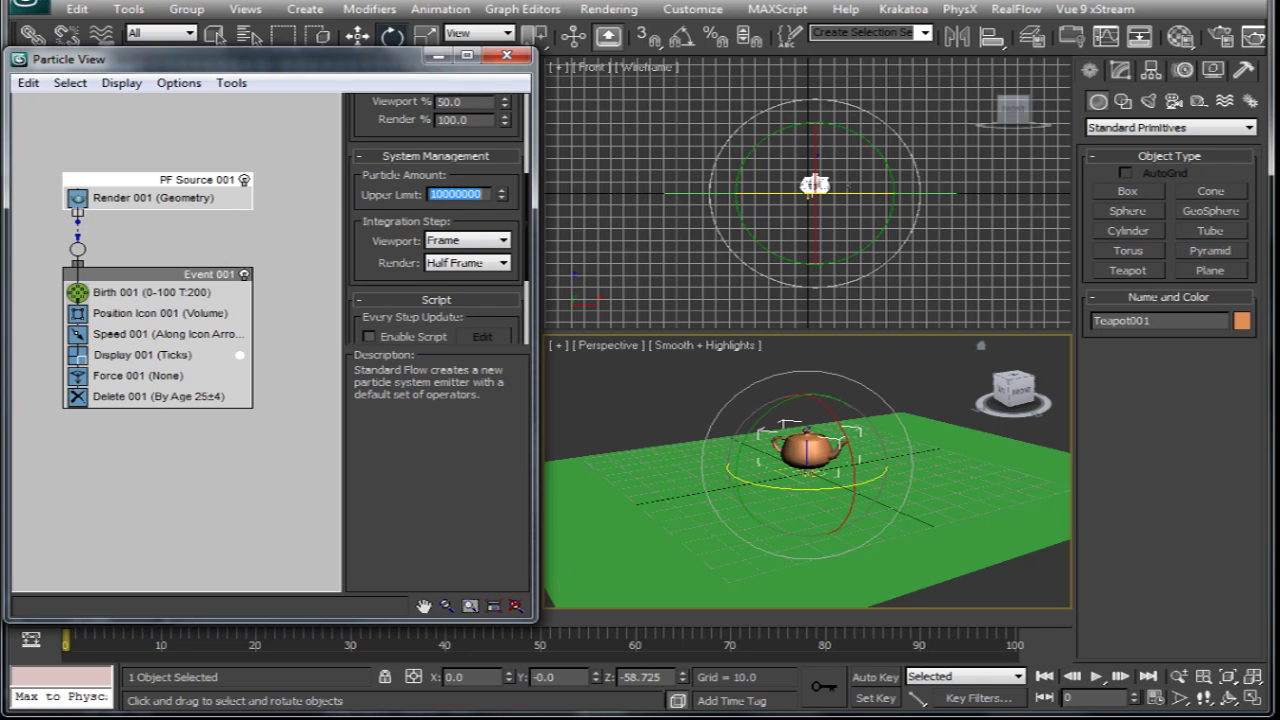
pyautogui.scroll(3, 462, 204)
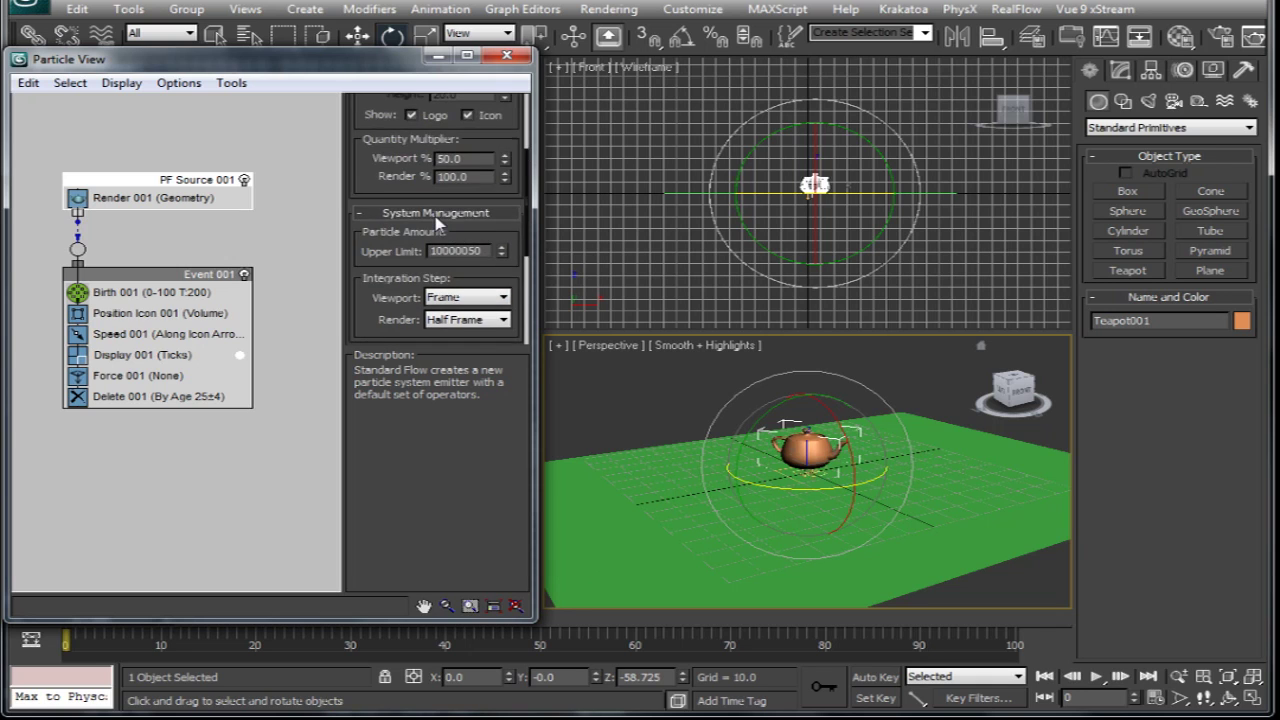
pyautogui.doubleClick(471, 215)
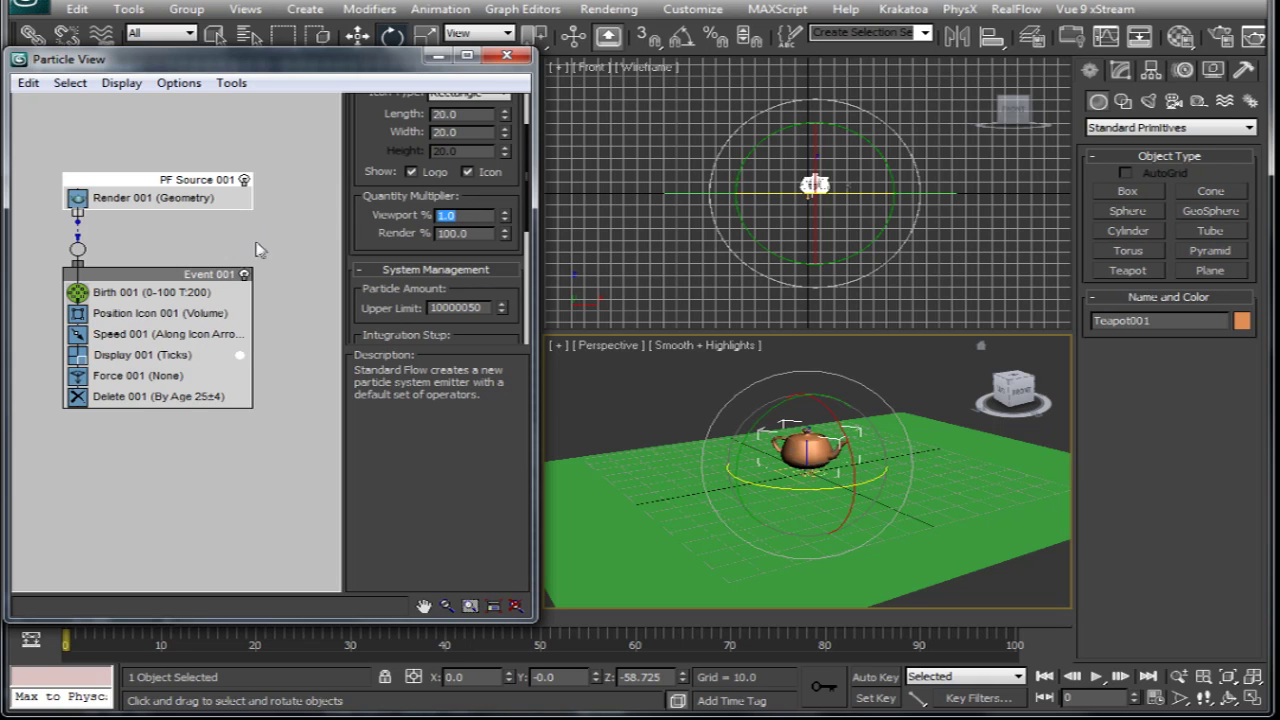
# - Set the Birth operator's particle amount to 20000
pyautogui.click(205, 291)
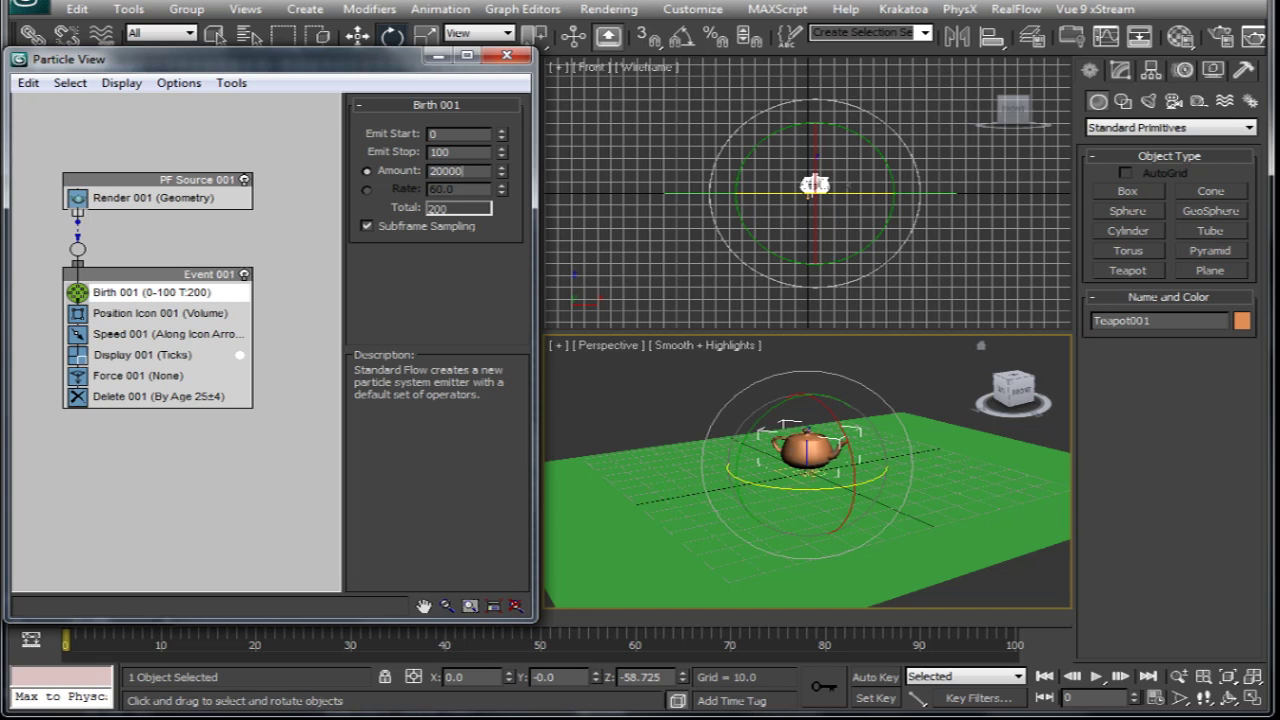
pyautogui.write('20000')
pyautogui.press('Return')
# - Create a Wind space warp with an icon size of about 17.3 beside the teapot in the Top viewport
pyautogui.click(1224, 101)
pyautogui.moveTo(250, 59); pyautogui.dragTo(280, 261)
pyautogui.click(1205, 252)
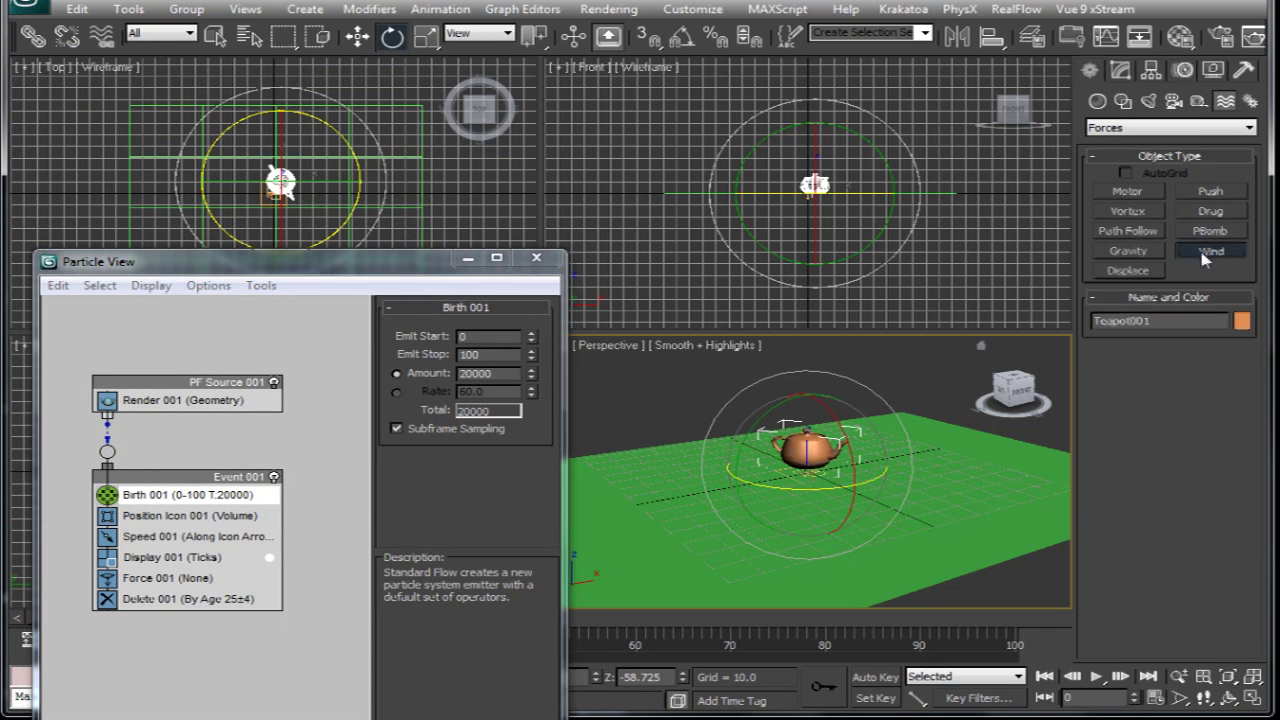
pyautogui.moveTo(354, 203); pyautogui.dragTo(378, 225)
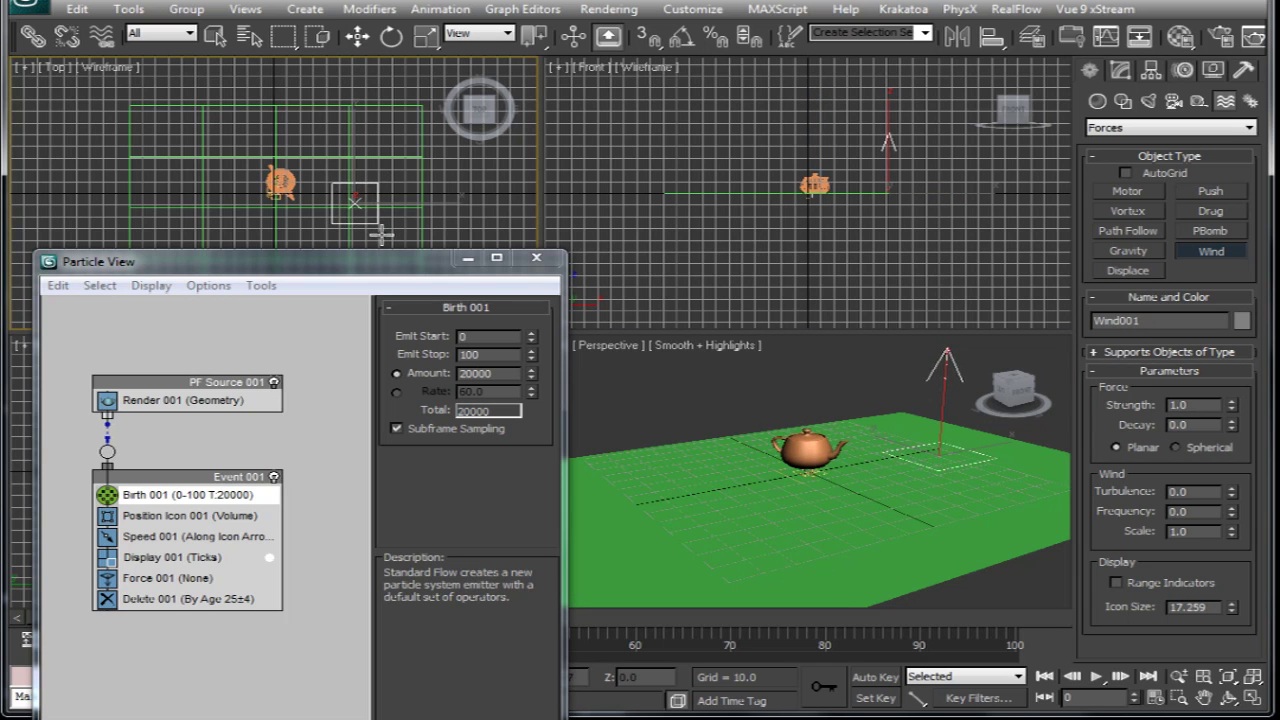
# - Create a Drag space warp beside the teapot in the Top viewport and add both Drag001 and Wind001 to the Force operator
pyautogui.click(1208, 211)
pyautogui.moveTo(345, 139); pyautogui.dragTo(374, 171)
pyautogui.moveTo(352, 261); pyautogui.dragTo(328, 78)
pyautogui.click(155, 395)
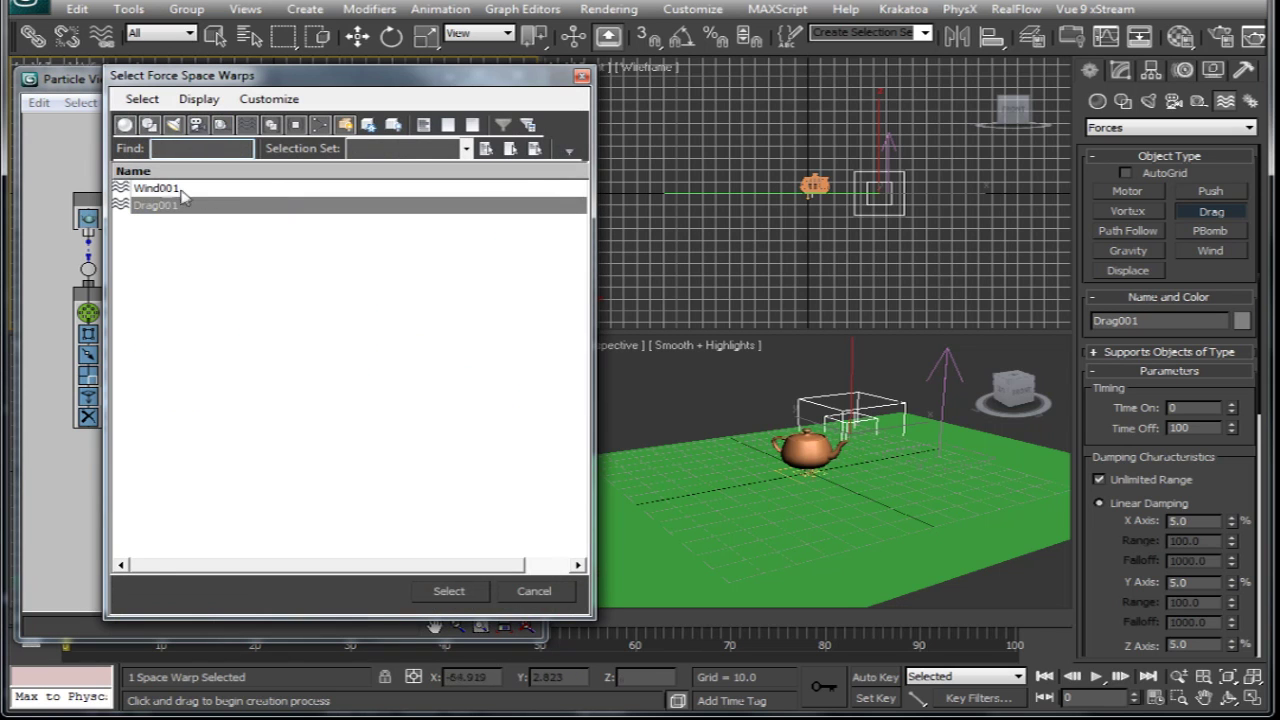
pyautogui.keyDown('ctrl'); pyautogui.click(160, 188); pyautogui.keyUp('ctrl')
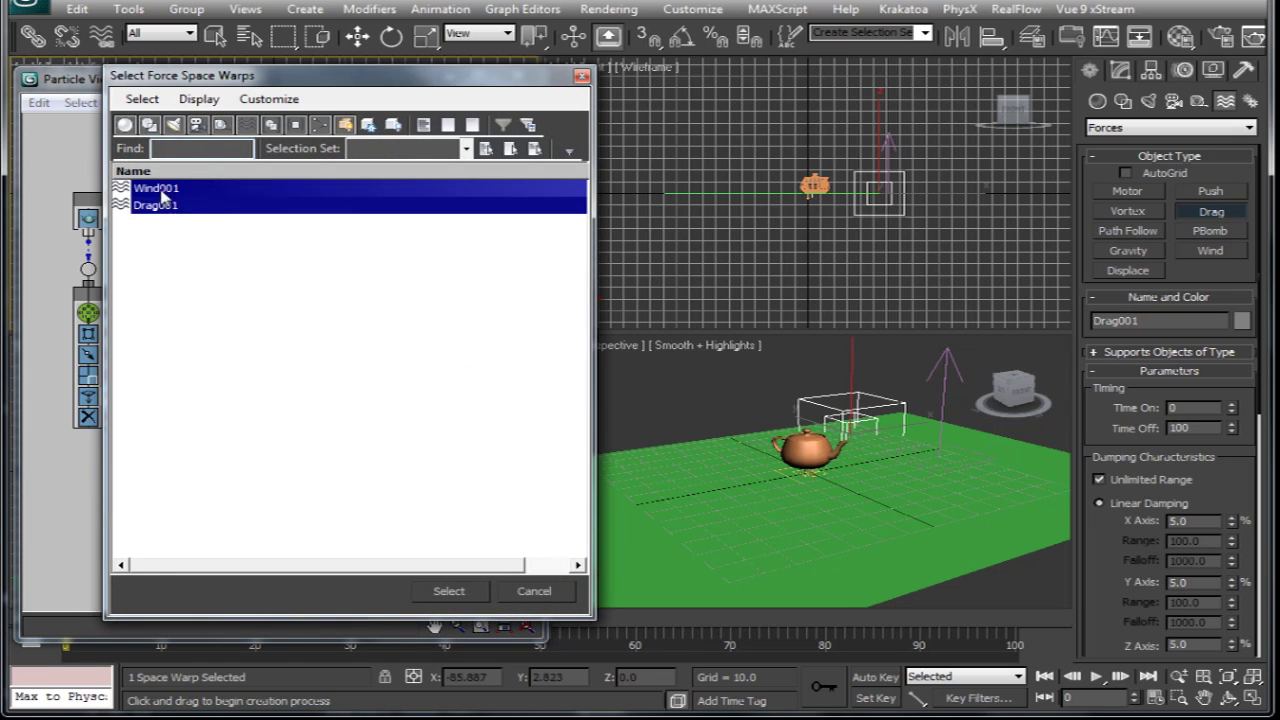
pyautogui.click(453, 594)
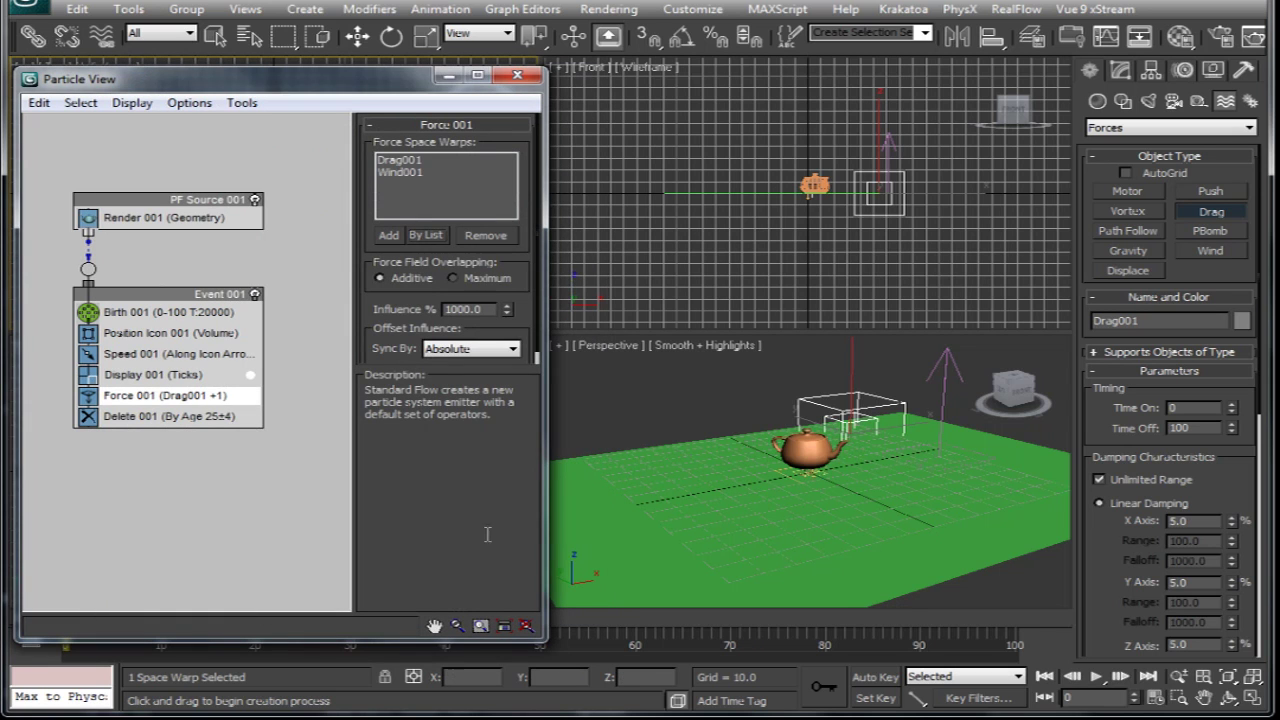
# - Set the Wind space warp's turbulence to 2, frequency to 1 and scale to 2
pyautogui.press('w')
pyautogui.click(950, 364)
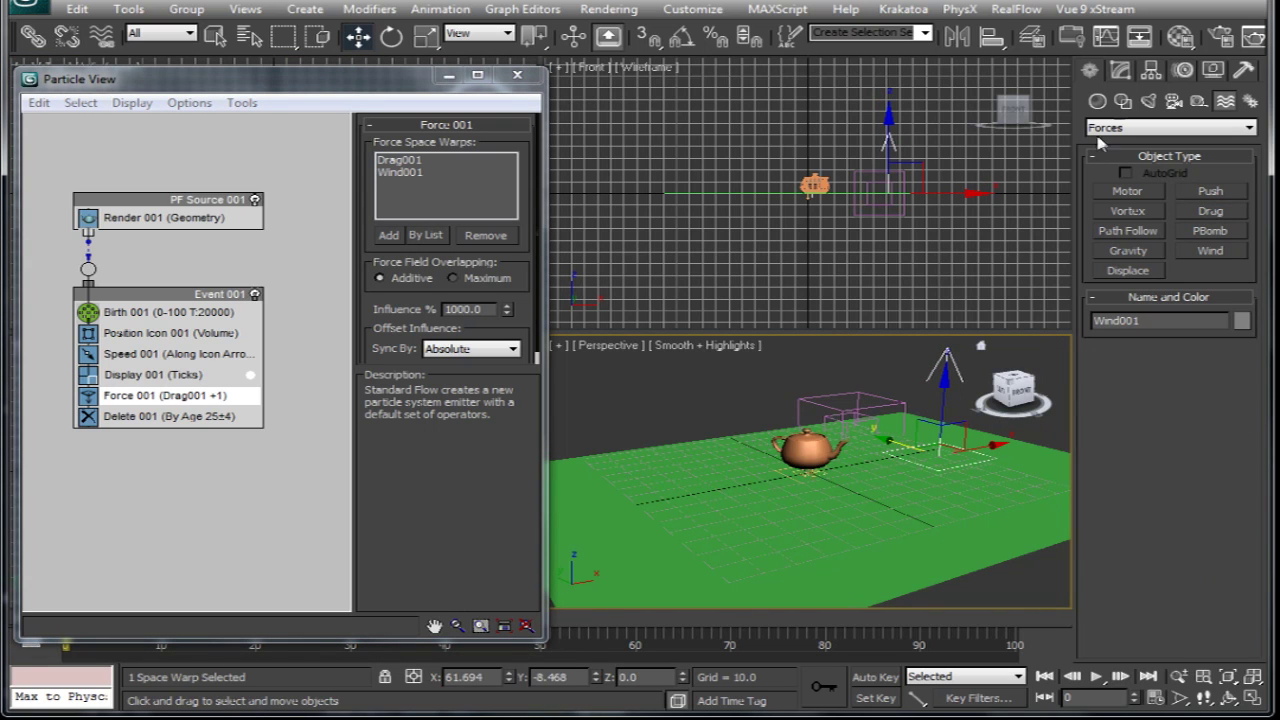
pyautogui.click(1121, 76)
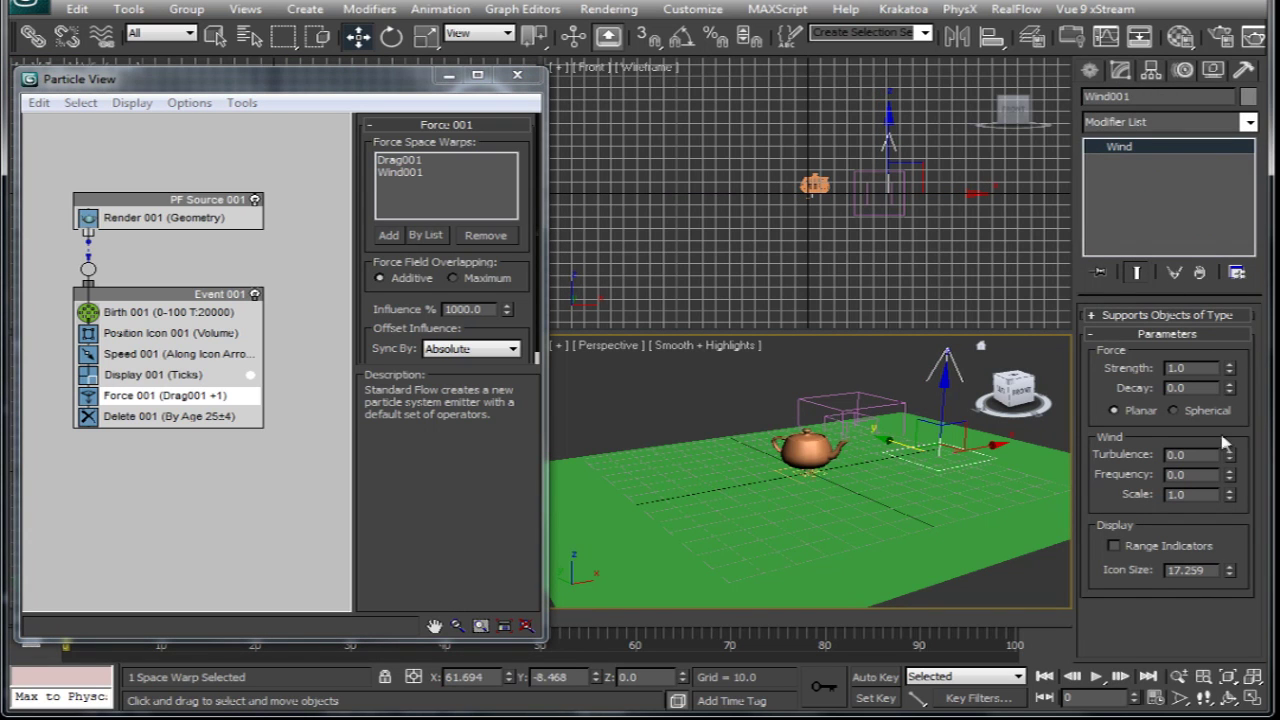
pyautogui.doubleClick(1210, 456)
pyautogui.write('2')
pyautogui.press('Tab')
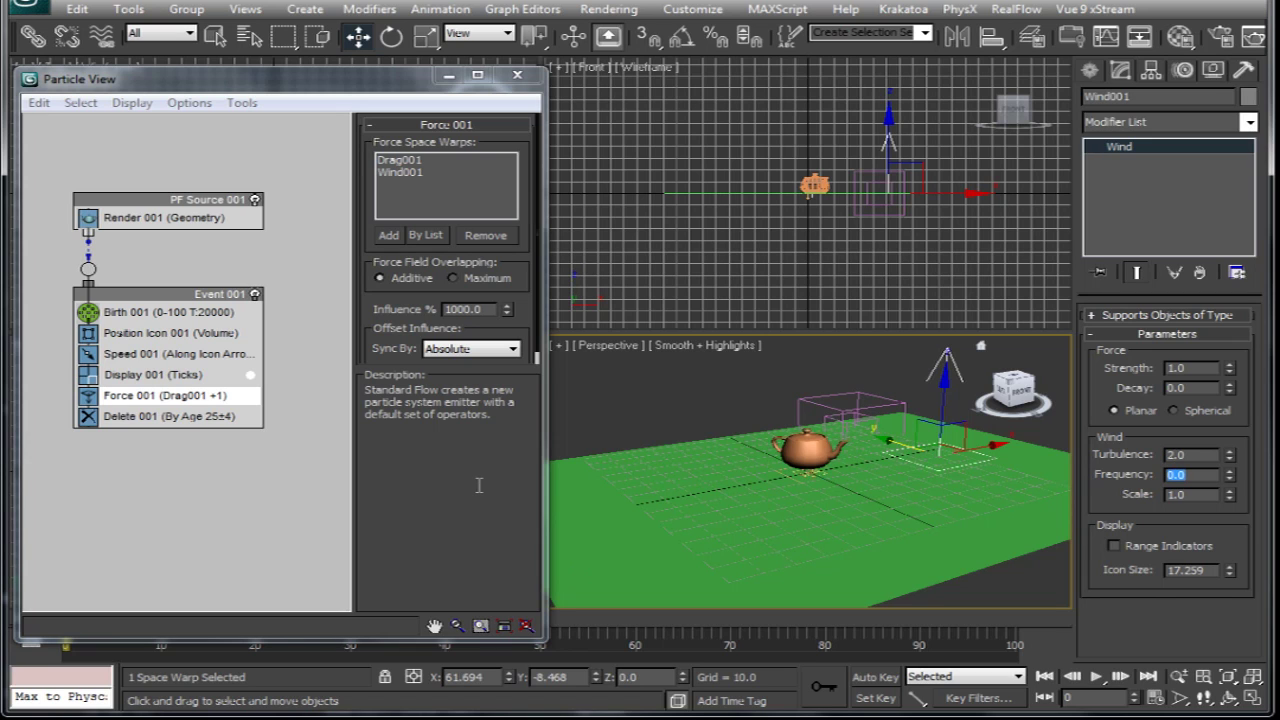
pyautogui.write('1')
pyautogui.press('Tab')
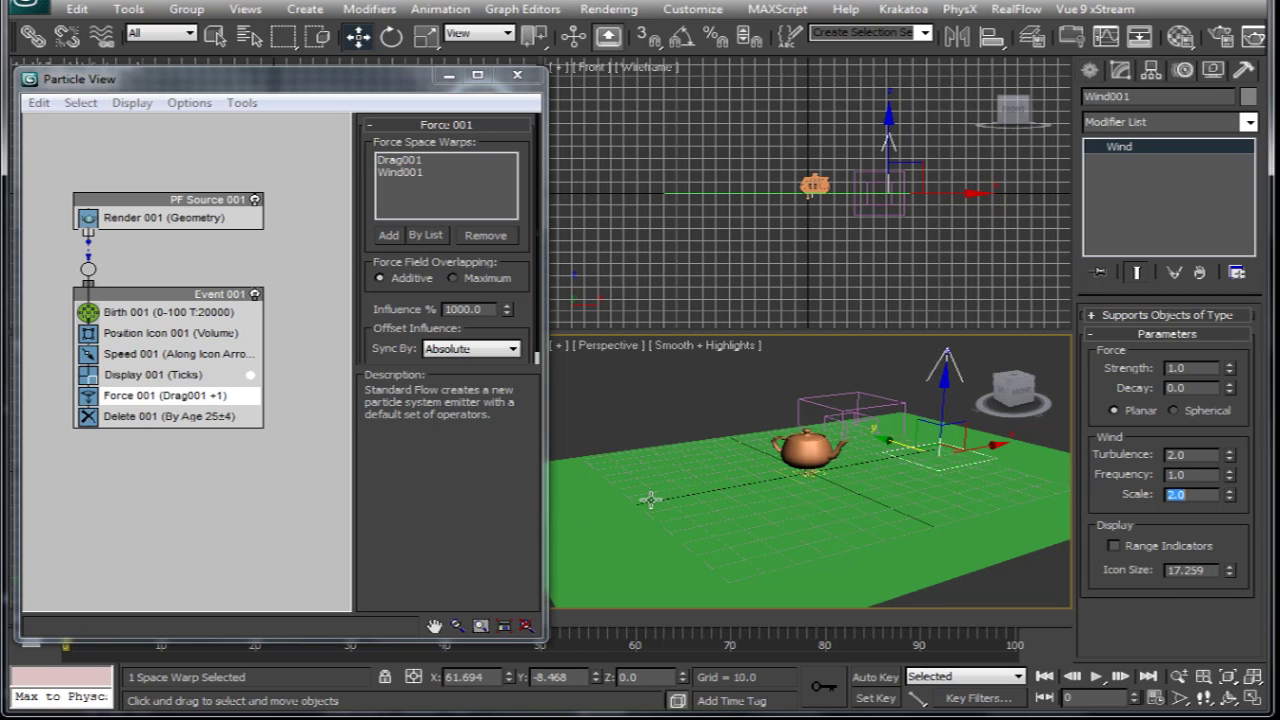
# - Reverse the Speed operator's direction along the icon arrow and set its speed to 100
pyautogui.scroll(5, 830, 220)
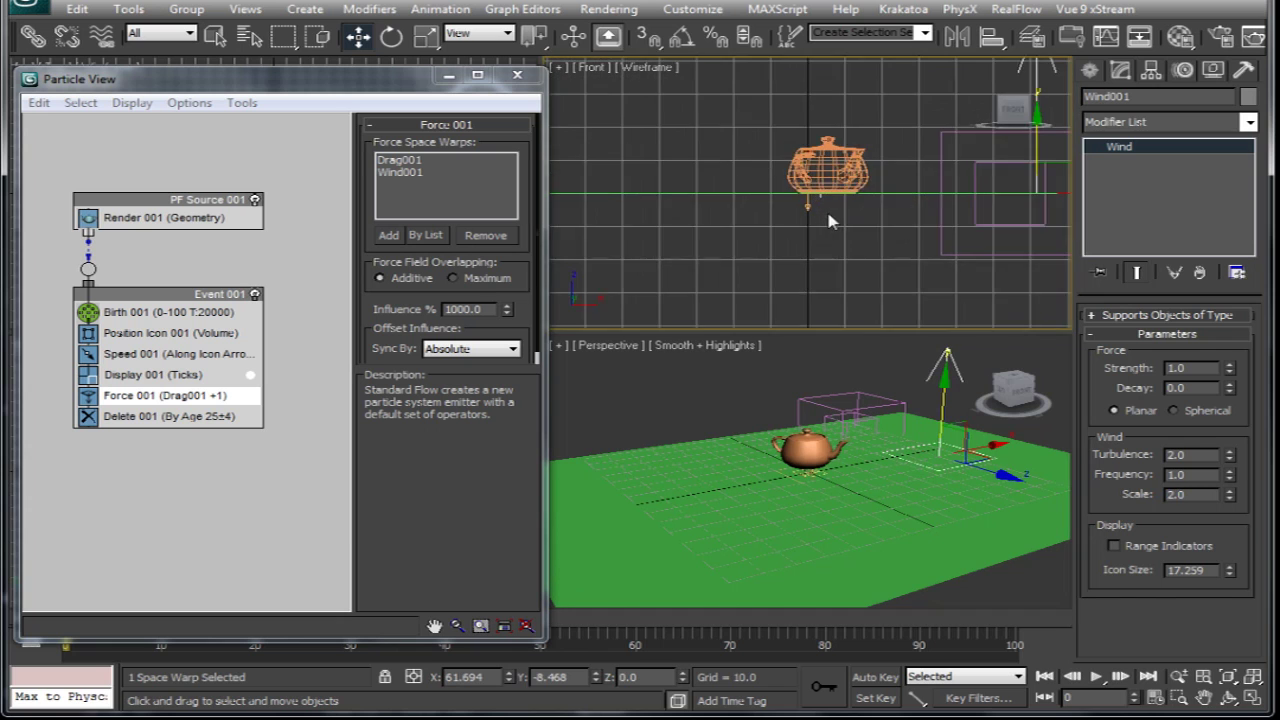
pyautogui.scroll(3, 830, 220)
pyautogui.click(808, 248)
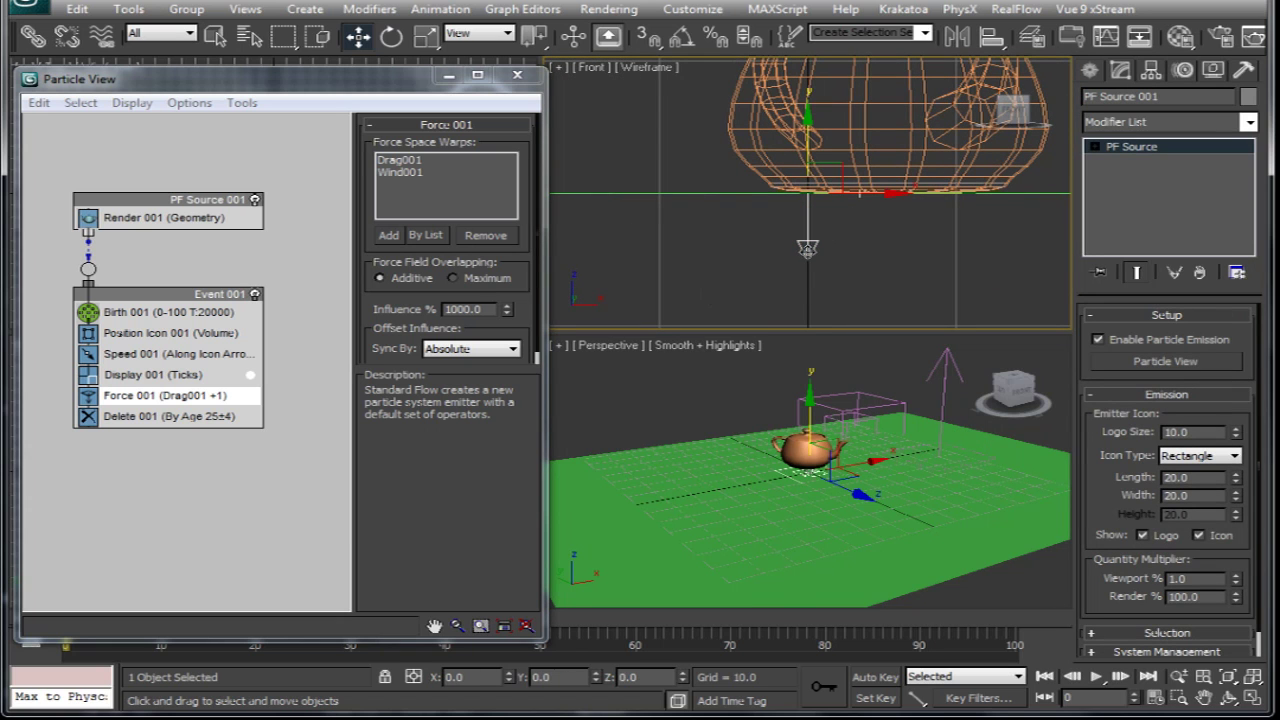
pyautogui.click(213, 355)
pyautogui.click(460, 205)
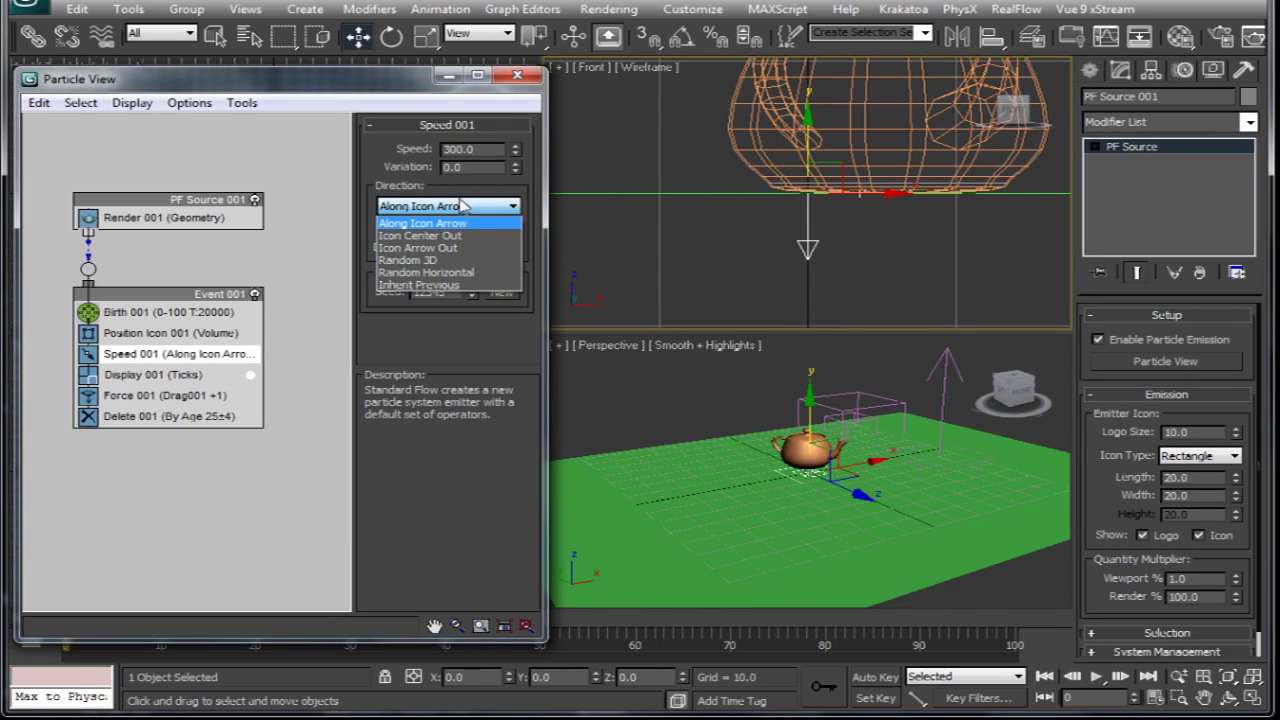
pyautogui.click(440, 223)
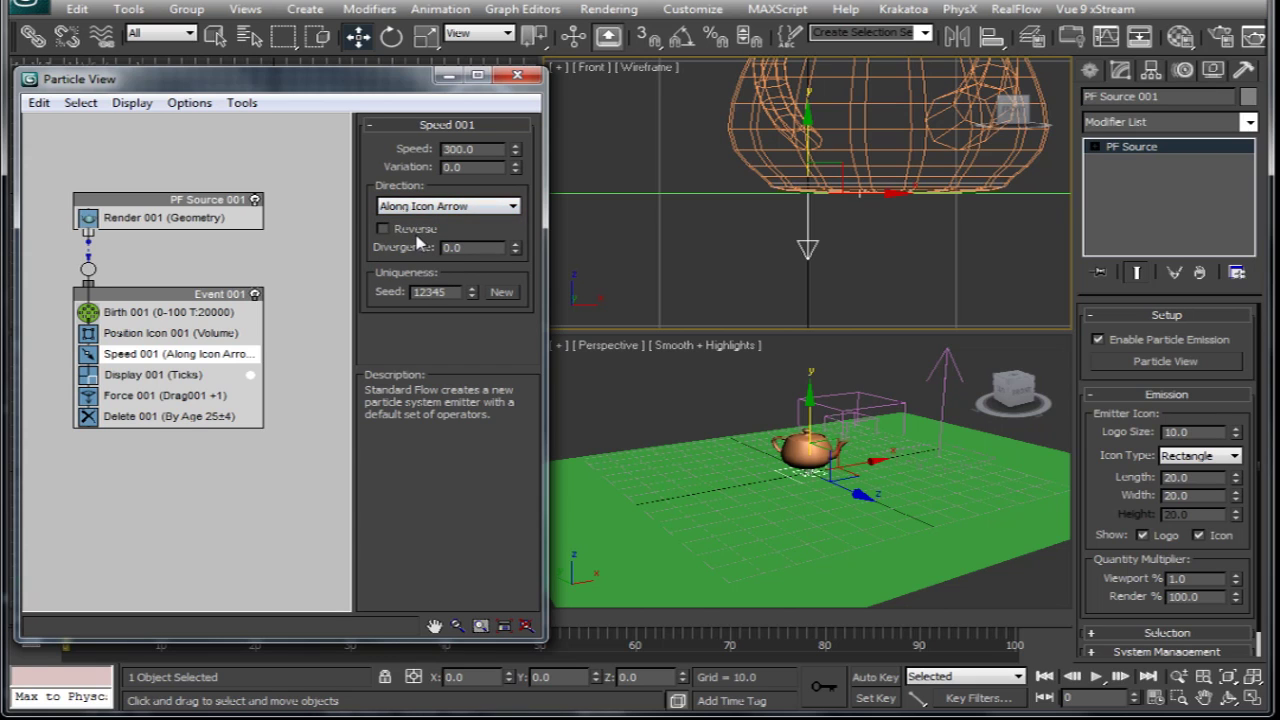
pyautogui.click(415, 230)
pyautogui.doubleClick(470, 148)
pyautogui.write('100')
pyautogui.press('Return')
# - Change PF Source 001's emitter icon to a circle with a diameter of 4
pyautogui.click(1214, 456)
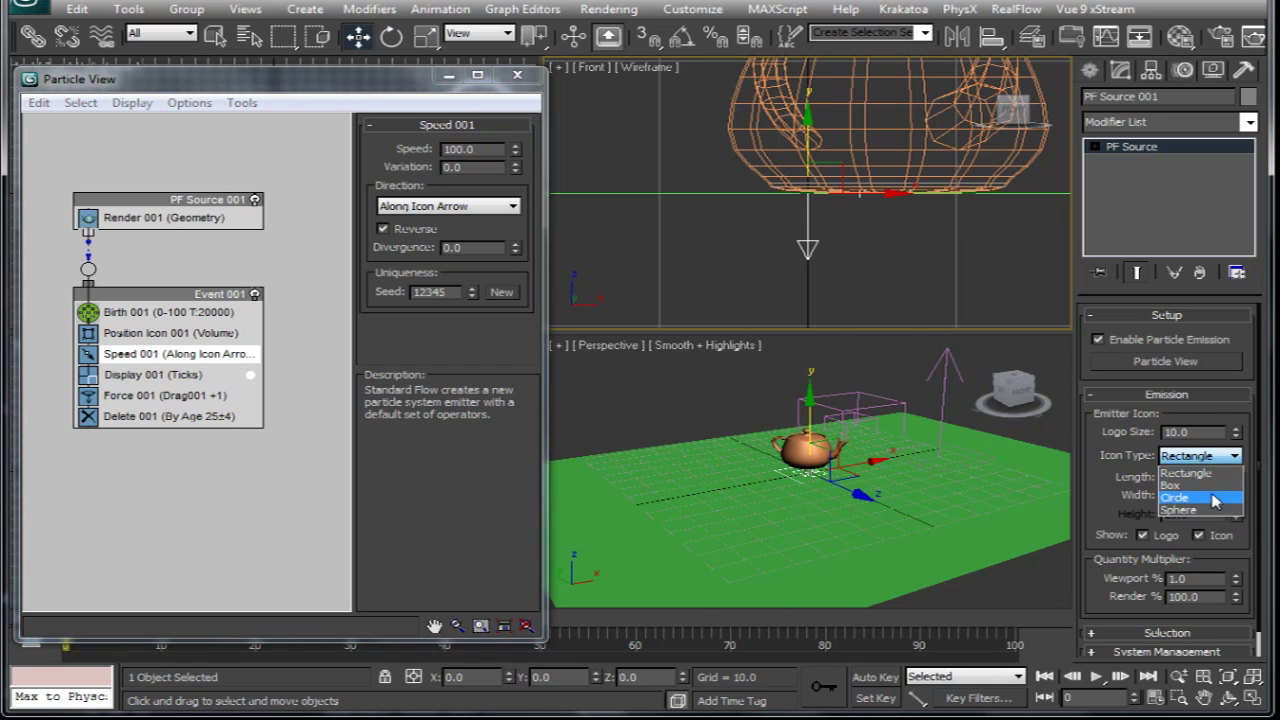
pyautogui.click(1211, 496)
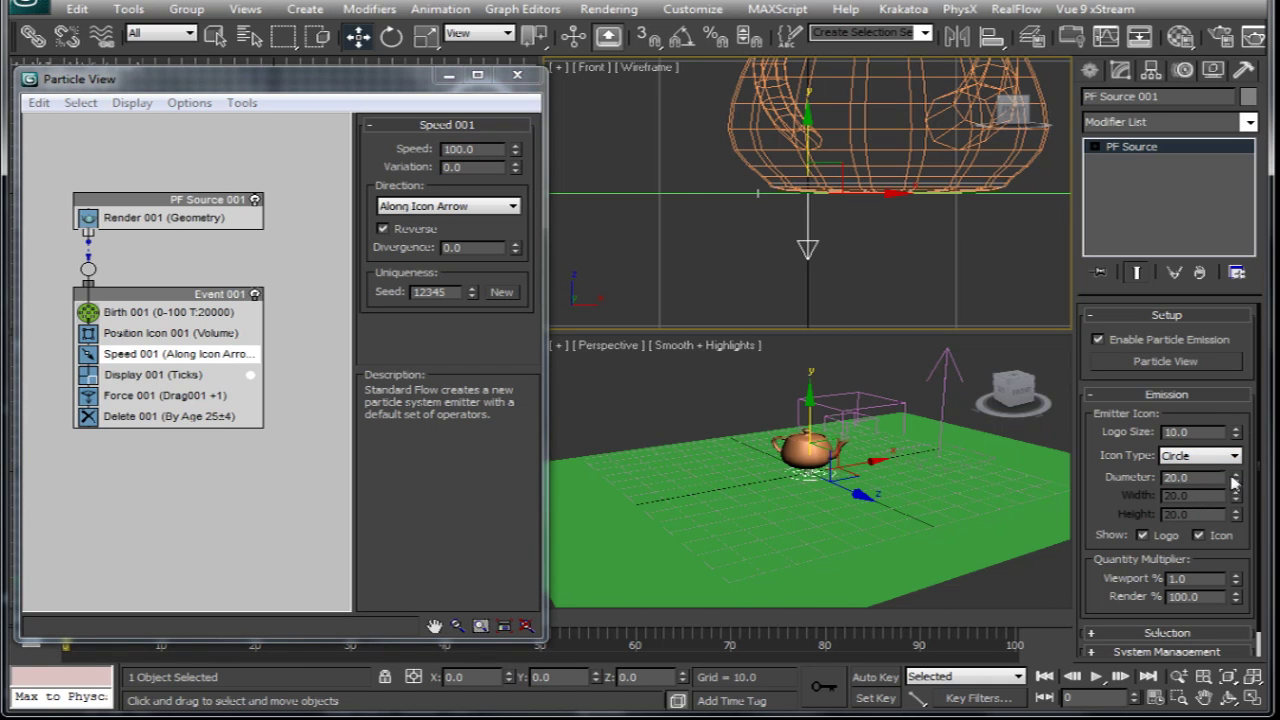
pyautogui.write('4')
# - Move the PF Source emitter onto the opening of the teapot's spout, at about X 14, Y -3.9, Z 13.2
pyautogui.moveTo(845, 264); pyautogui.dragTo(807, 341, button='middle')
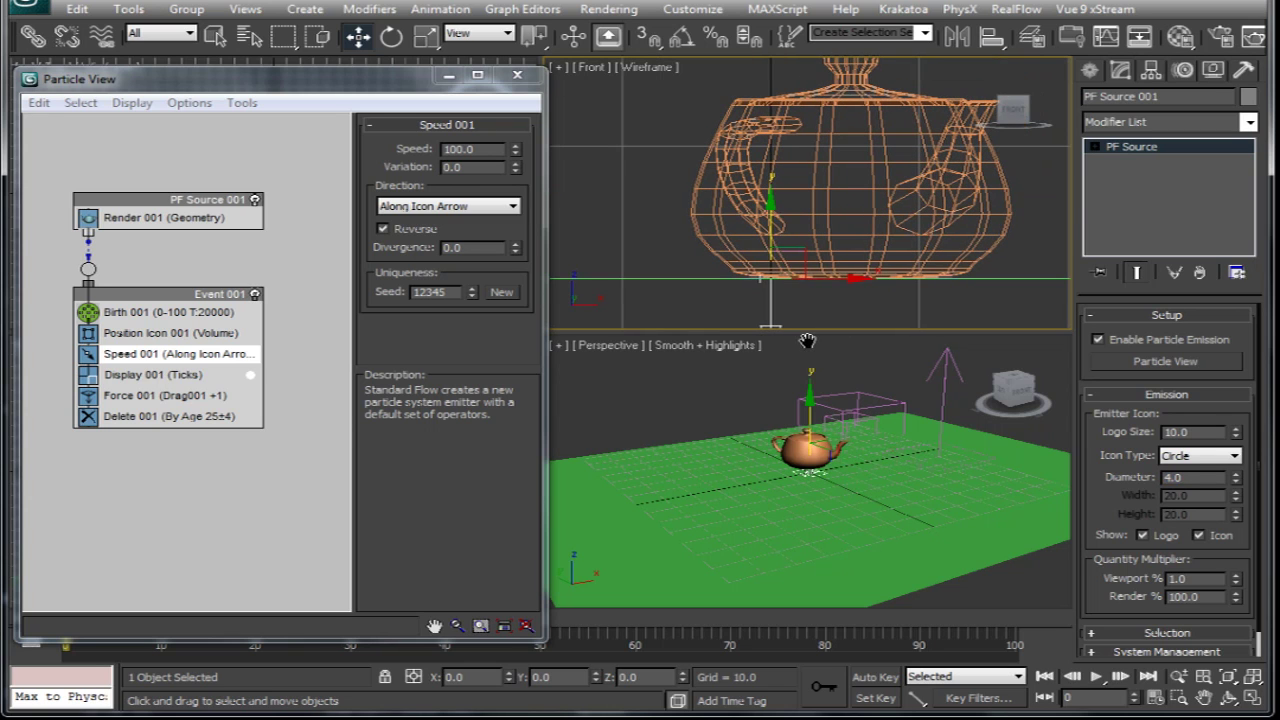
pyautogui.moveTo(805, 256); pyautogui.dragTo(1019, 80)
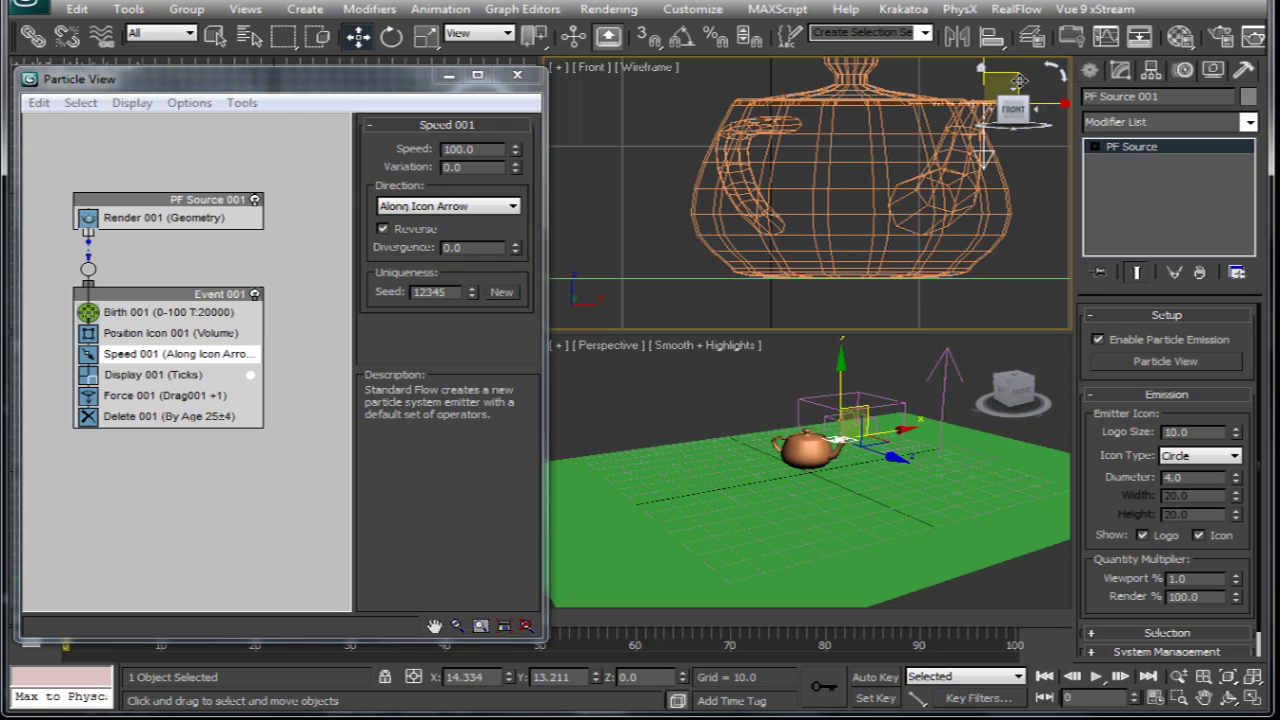
pyautogui.click(517, 75)
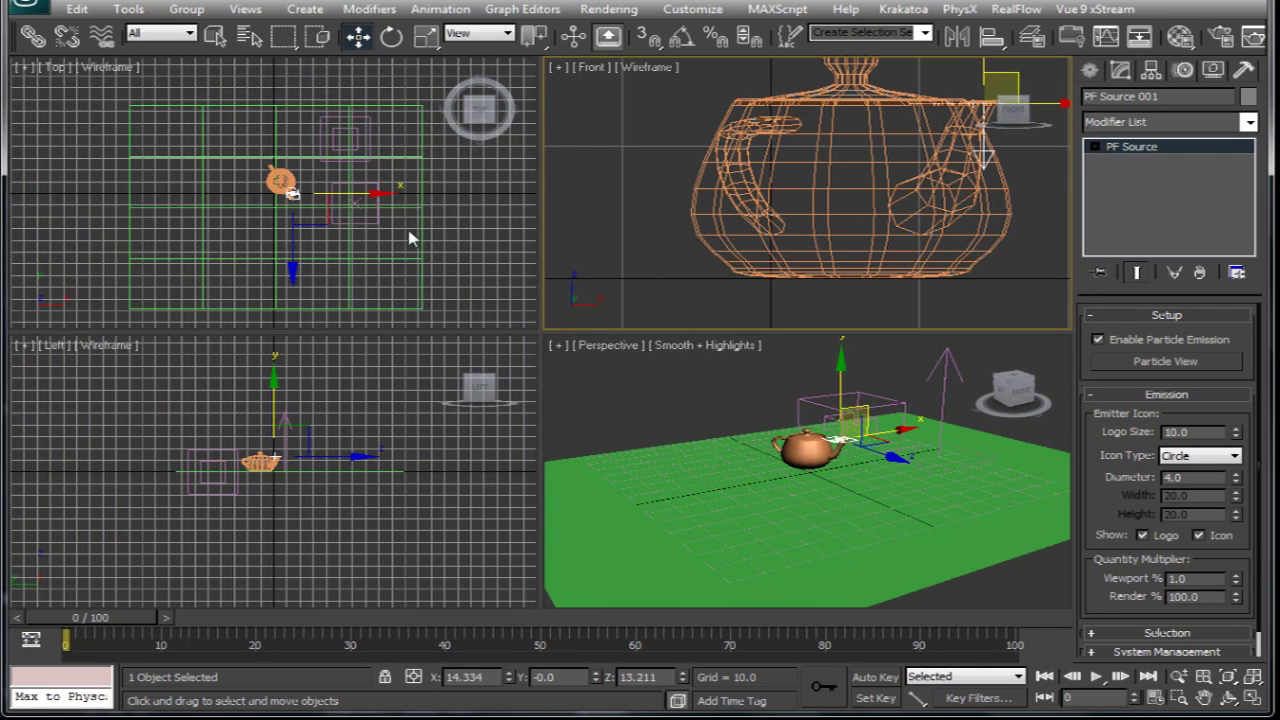
pyautogui.scroll(5, 409, 238)
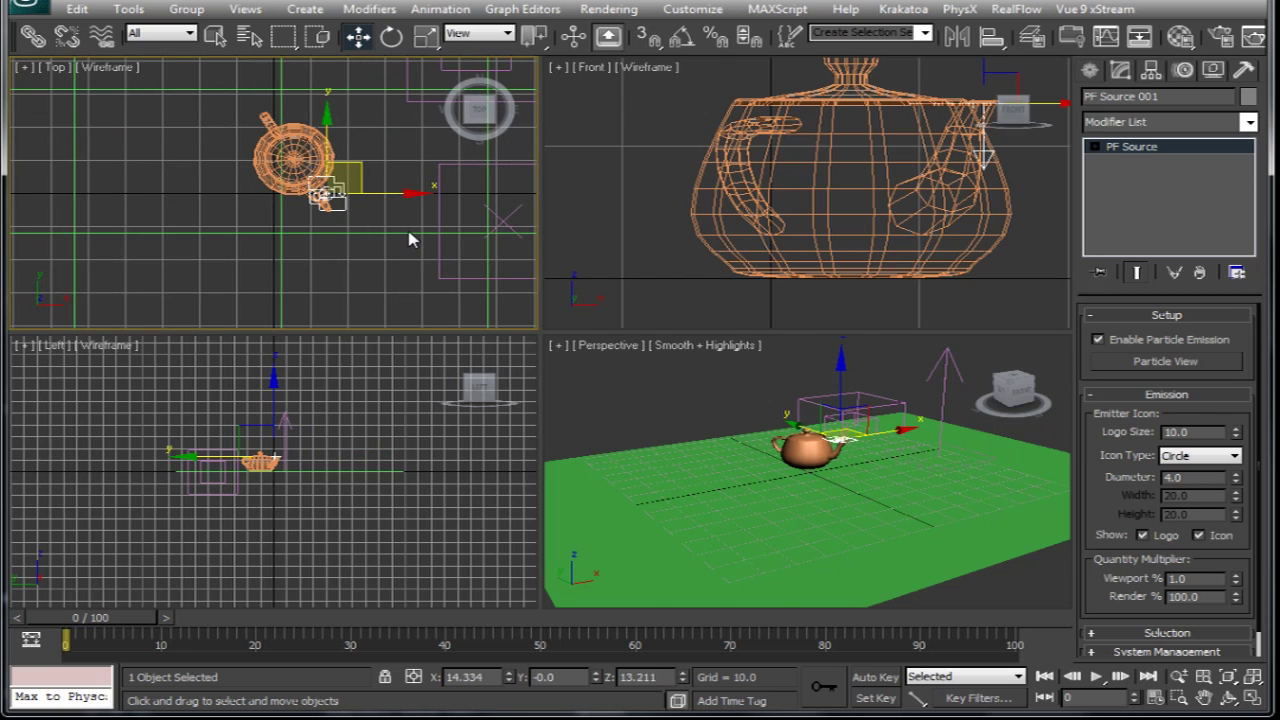
pyautogui.press('z')
pyautogui.scroll(-5, 315, 187)
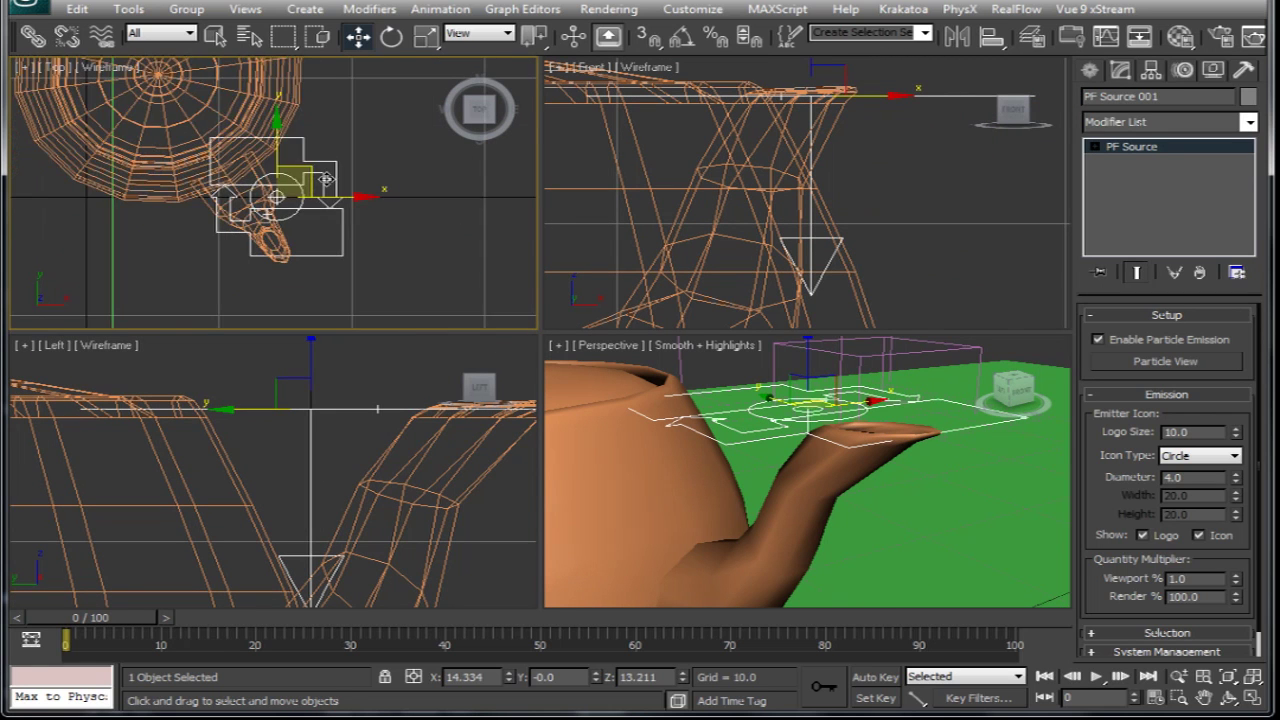
pyautogui.moveTo(311, 178); pyautogui.dragTo(306, 208)
pyautogui.scroll(-6, 745, 487)
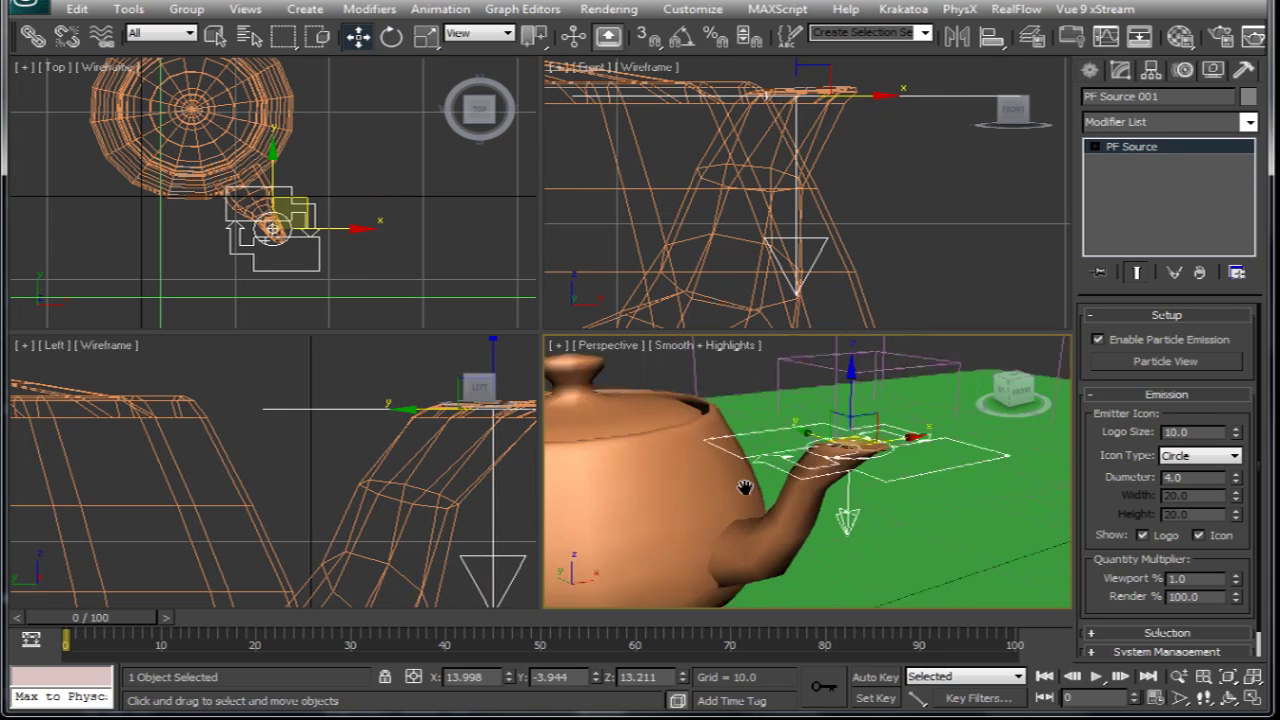
pyautogui.keyDown('alt'); pyautogui.moveTo(745, 487); pyautogui.dragTo(716, 493, button='middle'); pyautogui.keyUp('alt')
# - Preview the particle stream in the maximized Perspective viewport by scrubbing the animation to frame 12 and on to frame 35
pyautogui.moveTo(145, 617); pyautogui.dragTo(247, 617)
pyautogui.scroll(-5, 786, 540)
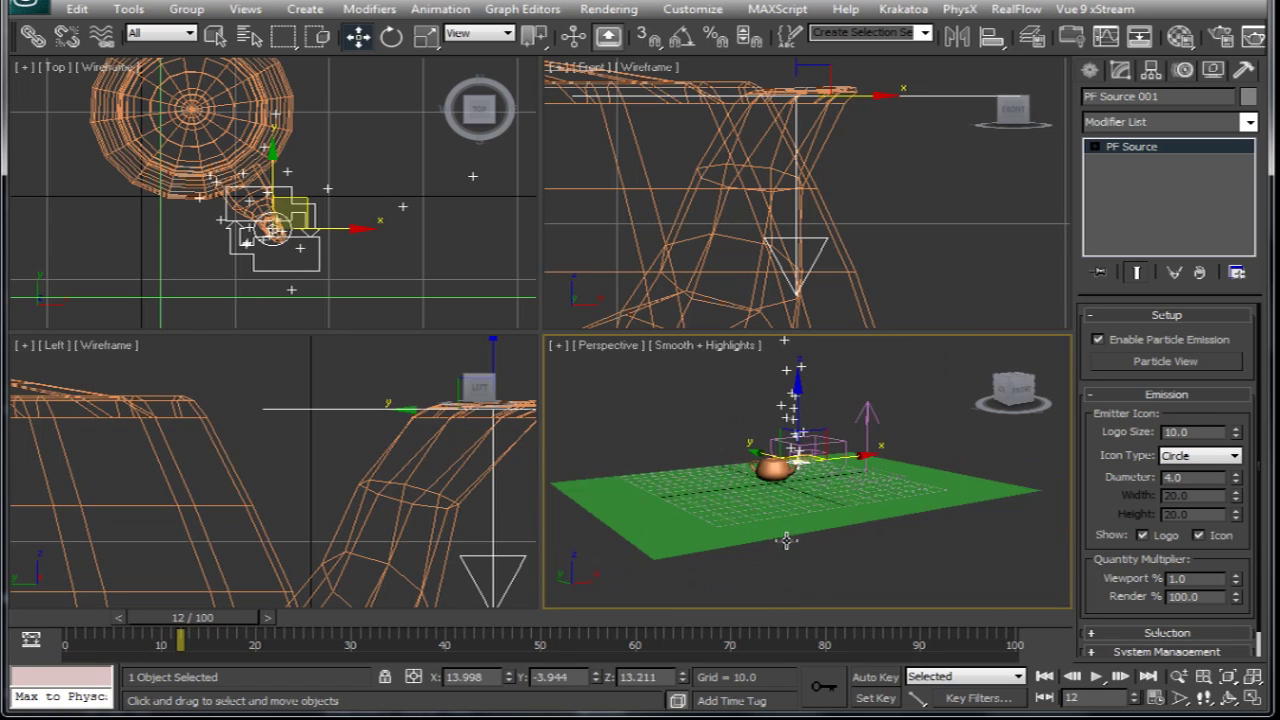
pyautogui.moveTo(774, 505); pyautogui.dragTo(773, 531, button='middle')
pyautogui.hotkey('alt', 'w')
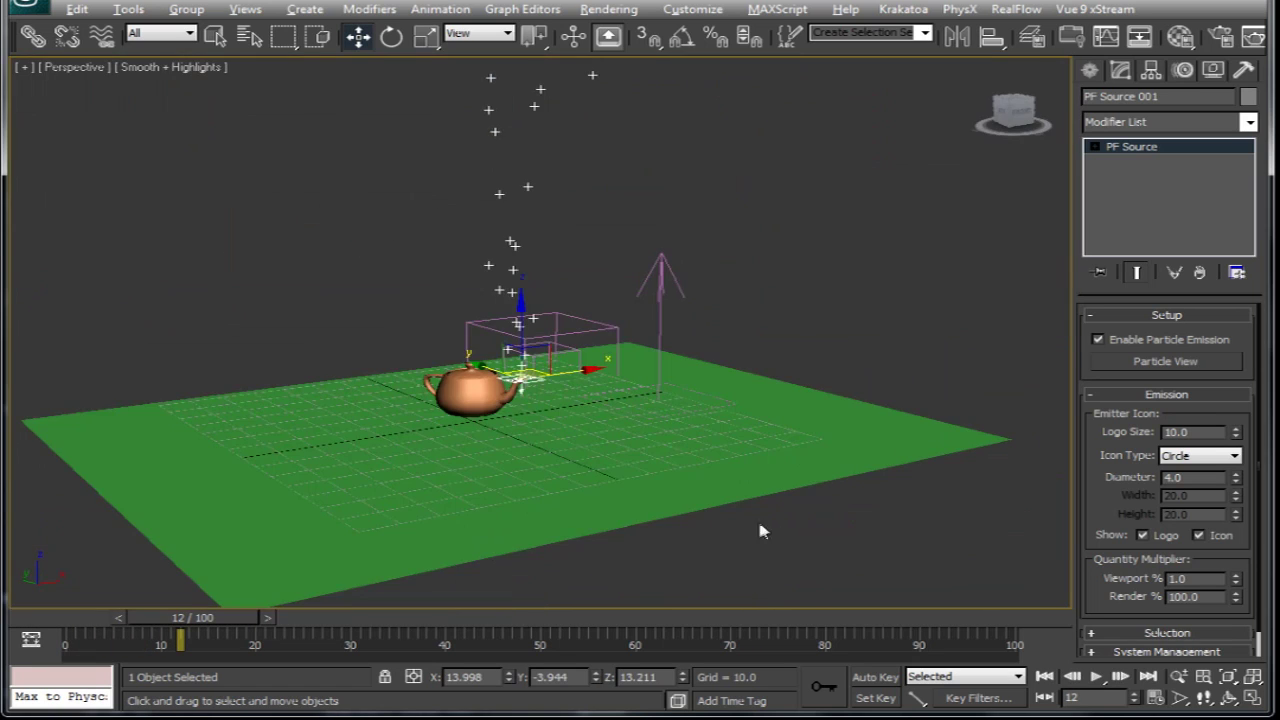
pyautogui.scroll(-4, 700, 510)
pyautogui.moveTo(689, 491); pyautogui.dragTo(708, 537, button='middle')
pyautogui.scroll(4, 708, 537)
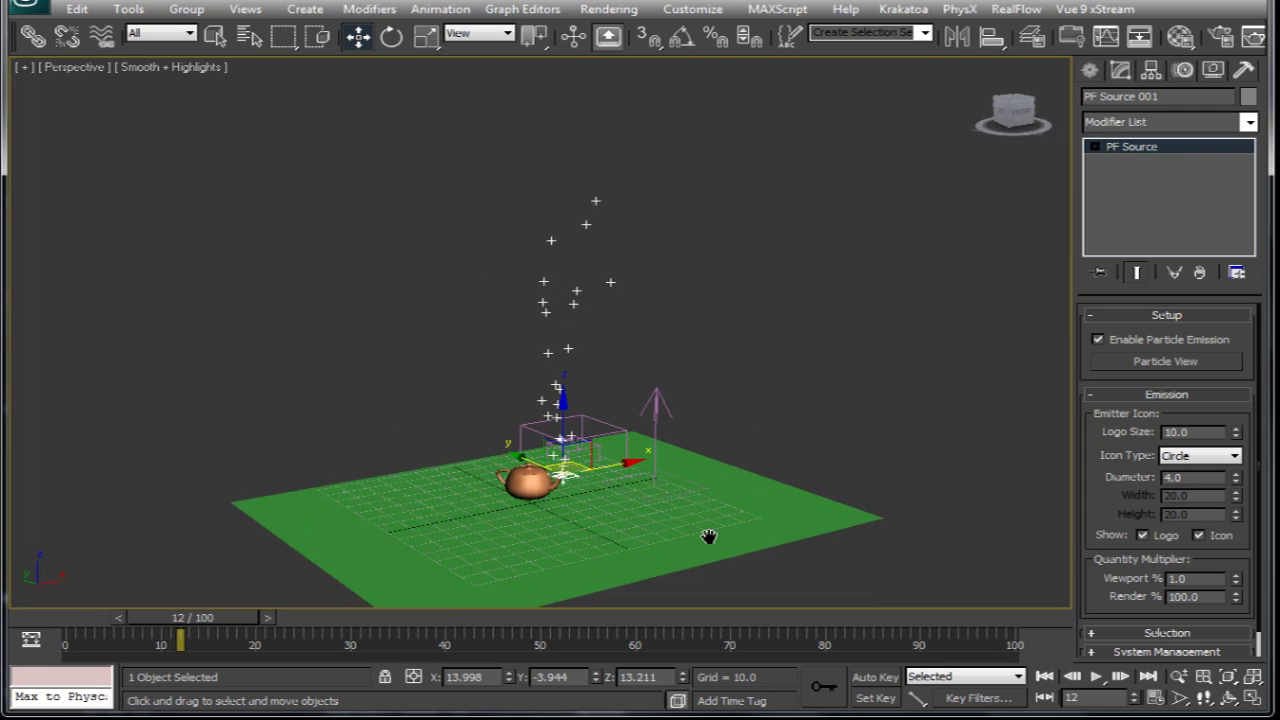
pyautogui.moveTo(260, 617); pyautogui.dragTo(479, 613)
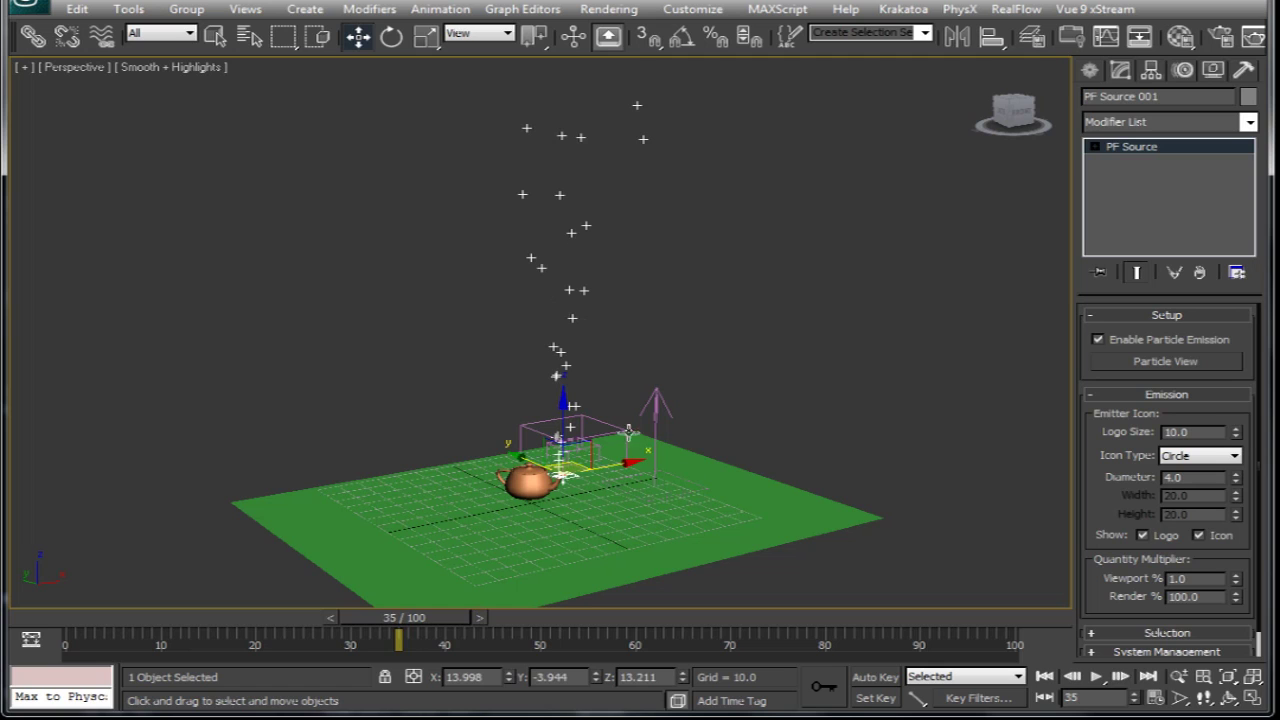
# - Set the Drag space warp's Time On to -10
pyautogui.click(617, 430)
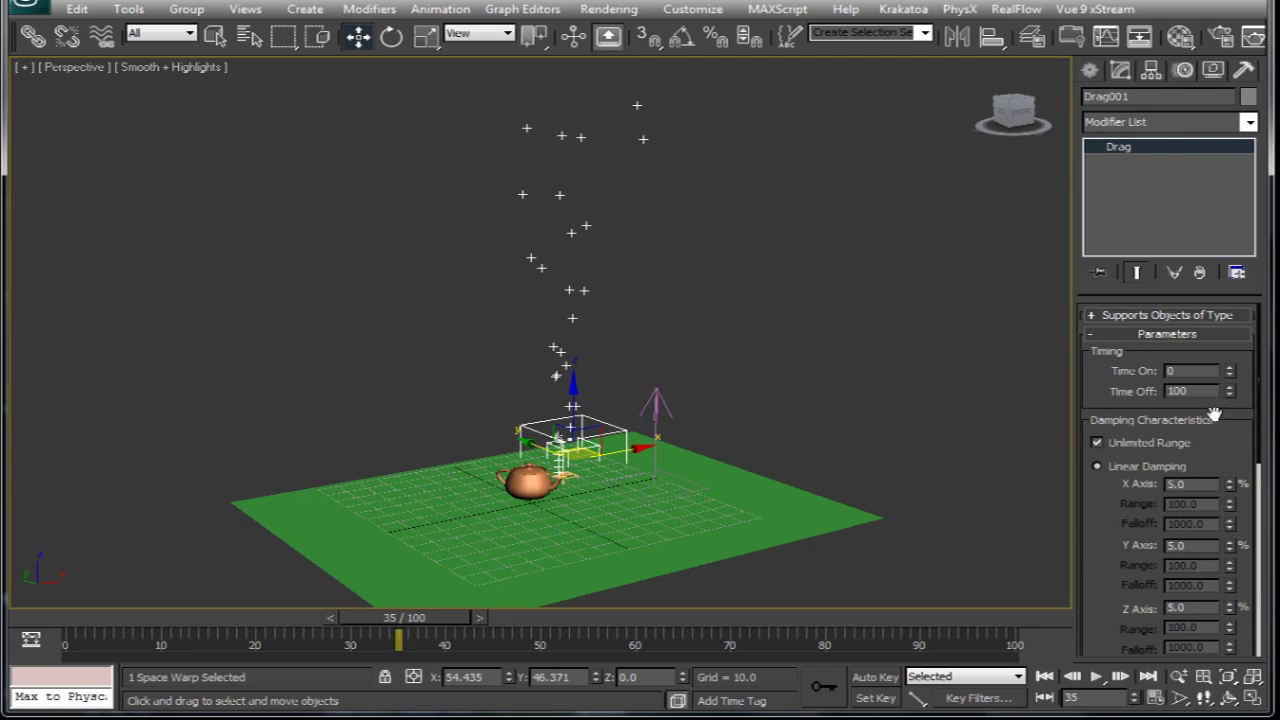
pyautogui.scroll(-1, 1222, 430)
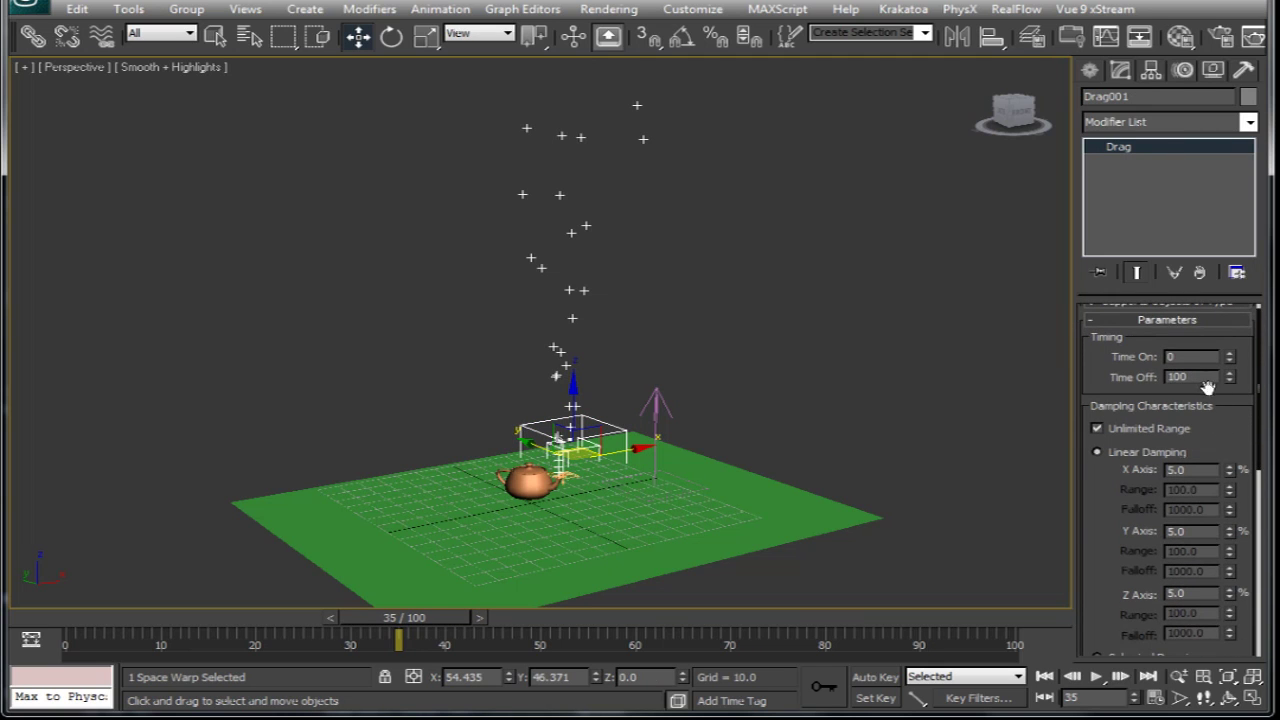
pyautogui.moveTo(1197, 363); pyautogui.dragTo(1195, 356)
pyautogui.write('-')
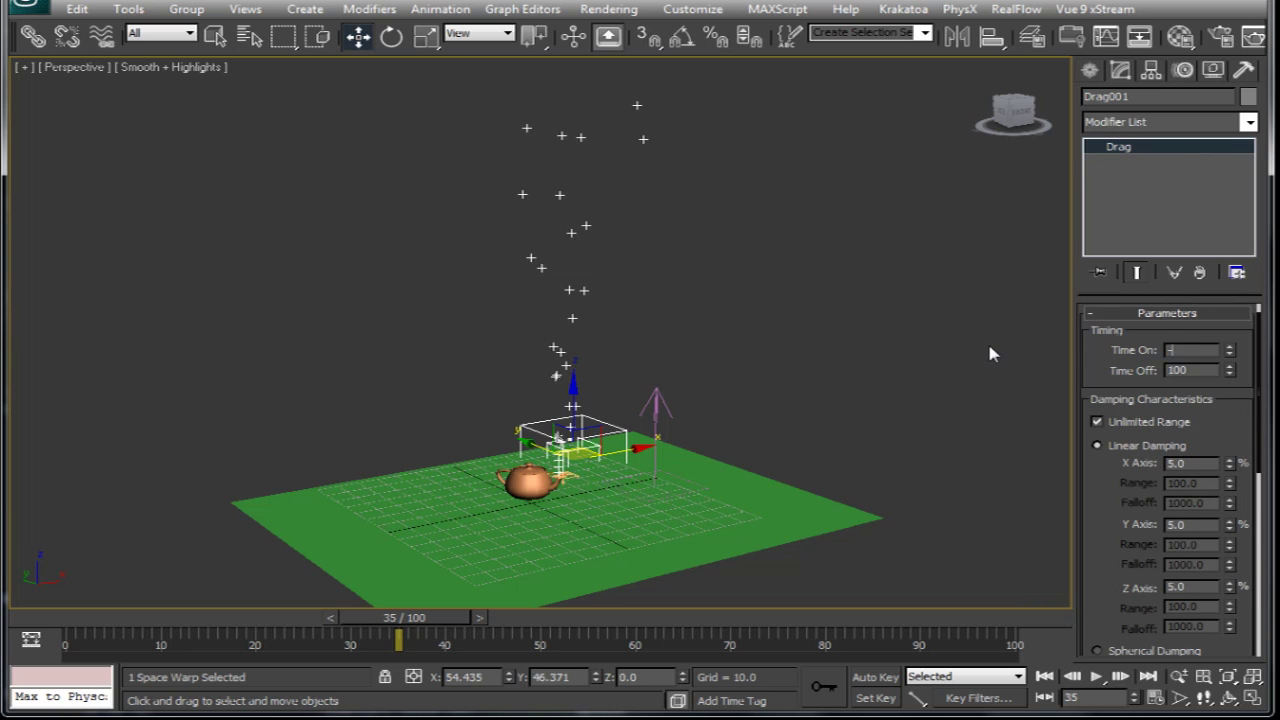
pyautogui.write('10')
pyautogui.press('Return')
# - Raise the Drag space warp's Z-axis linear damping to 51% and check the particles up to frame 68
pyautogui.scroll(-4, 1210, 452)
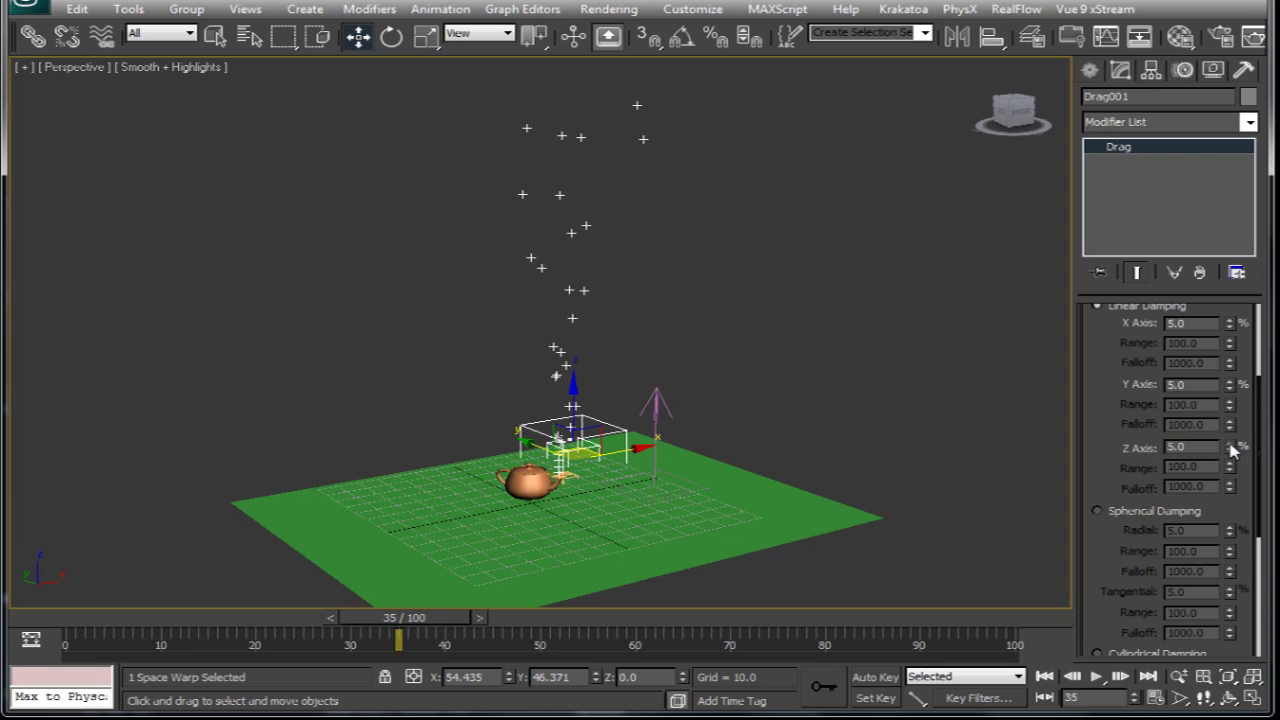
pyautogui.moveTo(1229, 447); pyautogui.dragTo(1241, 399)
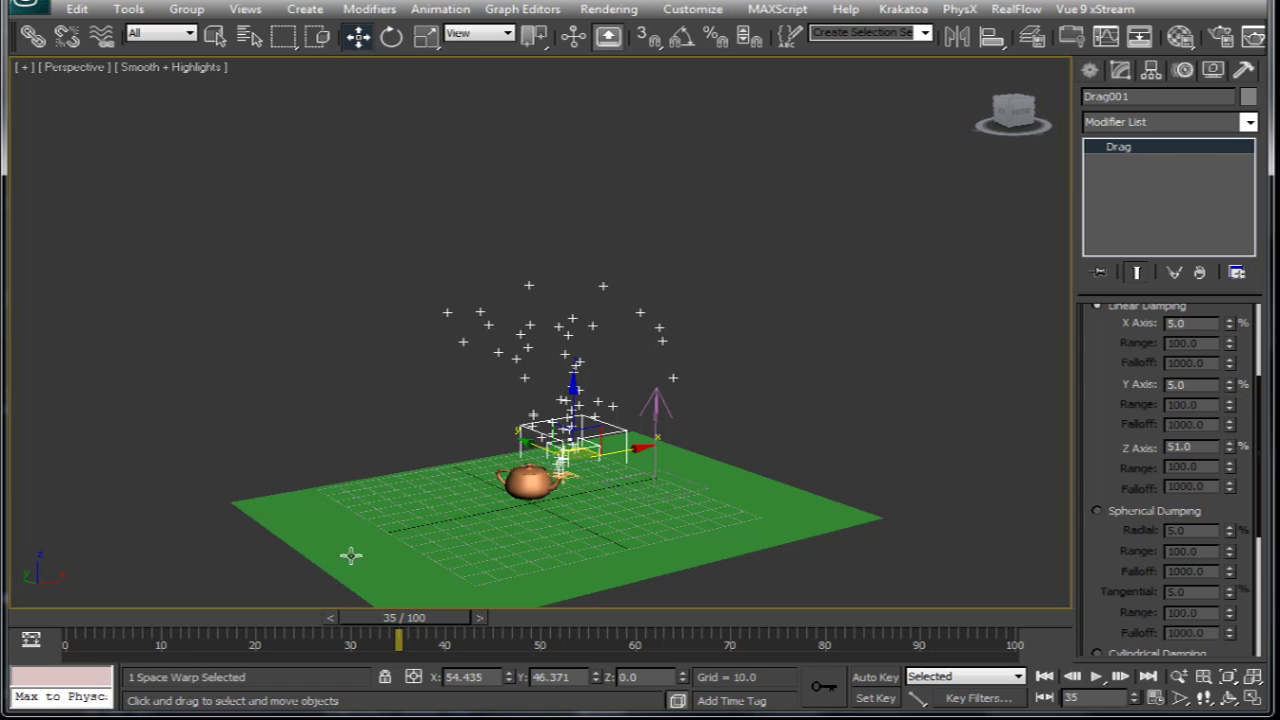
pyautogui.moveTo(392, 620); pyautogui.dragTo(686, 633)
pyautogui.press('w')
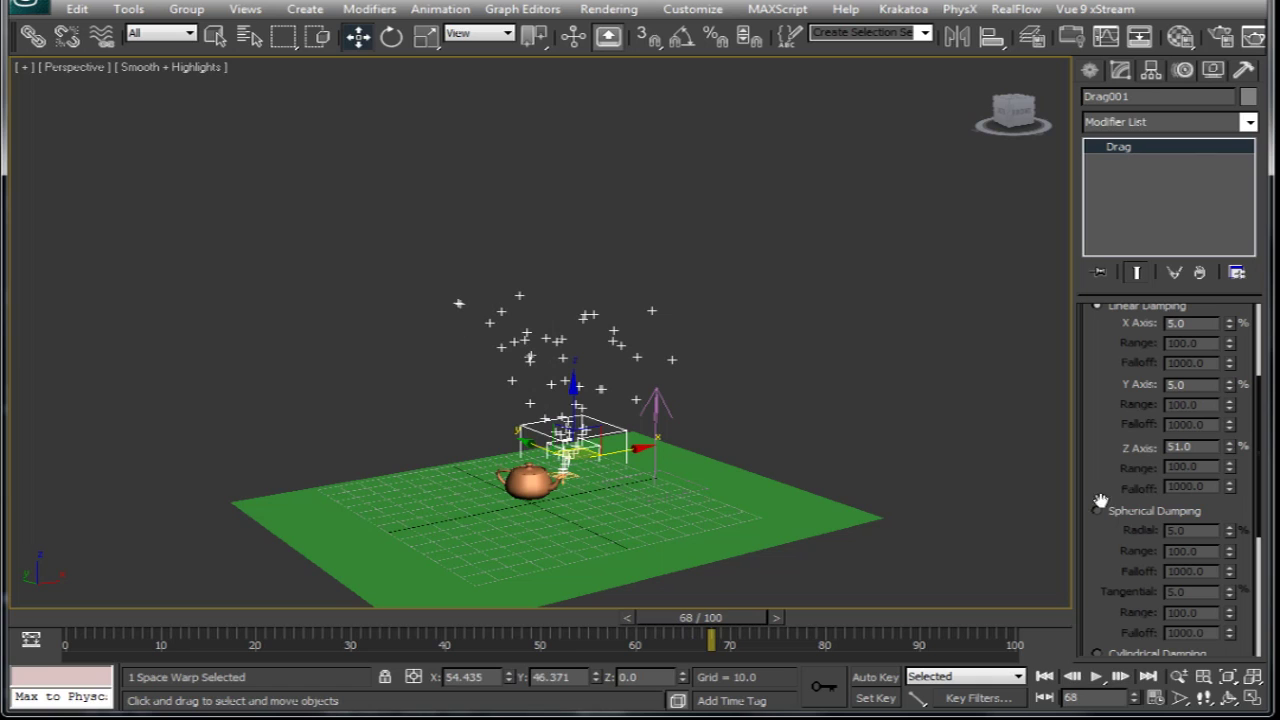
# - Try 15% linear damping on the Drag space warp's X and Y axes
pyautogui.doubleClick(1190, 324)
pyautogui.write('15')
pyautogui.press('Tab')
pyautogui.write('15')
pyautogui.press('Tab')
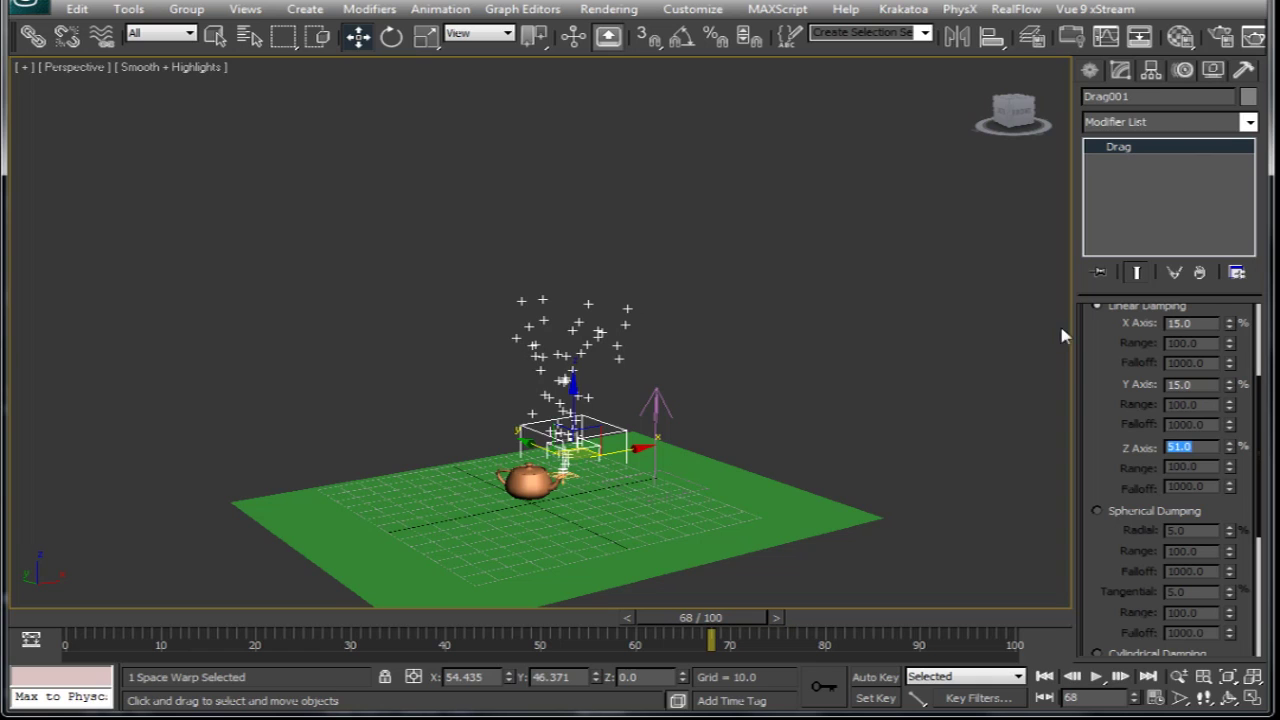
# - Set the Drag space warp's X and Y linear damping to 25% and check the particles around frame 58
pyautogui.doubleClick(1190, 323)
pyautogui.write('25')
pyautogui.press('Tab')
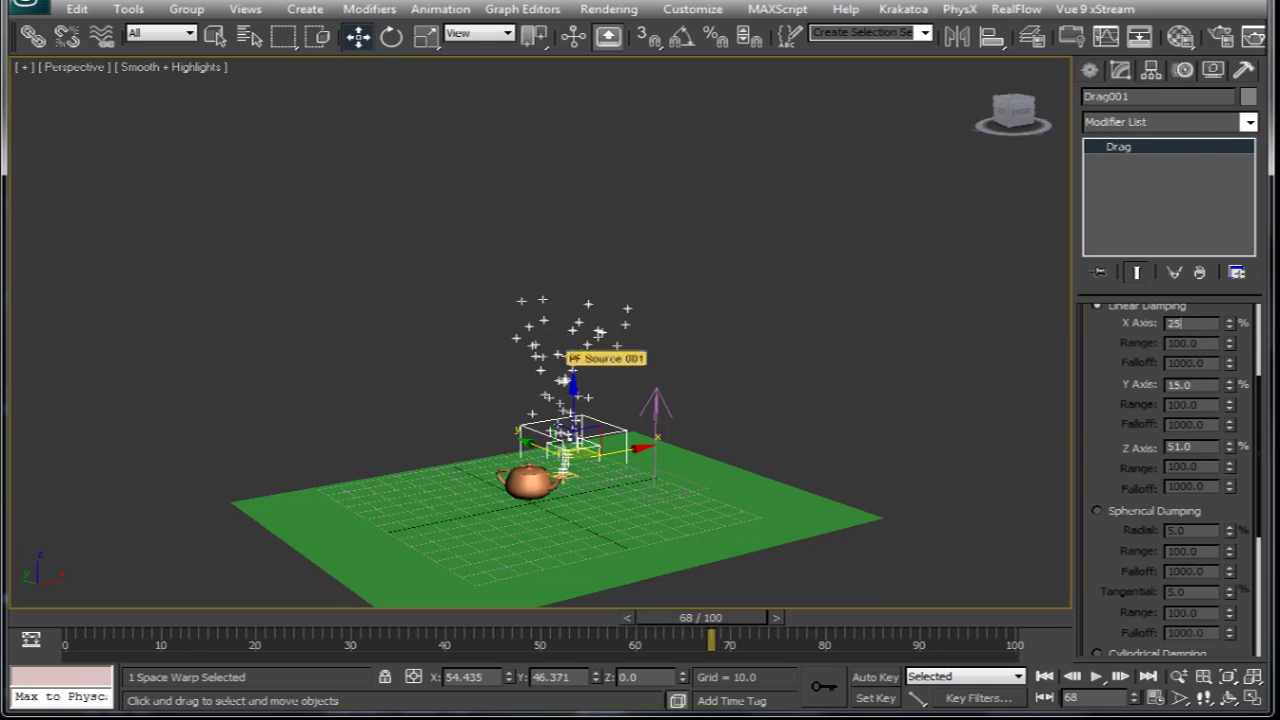
pyautogui.write('25')
pyautogui.press('Tab')
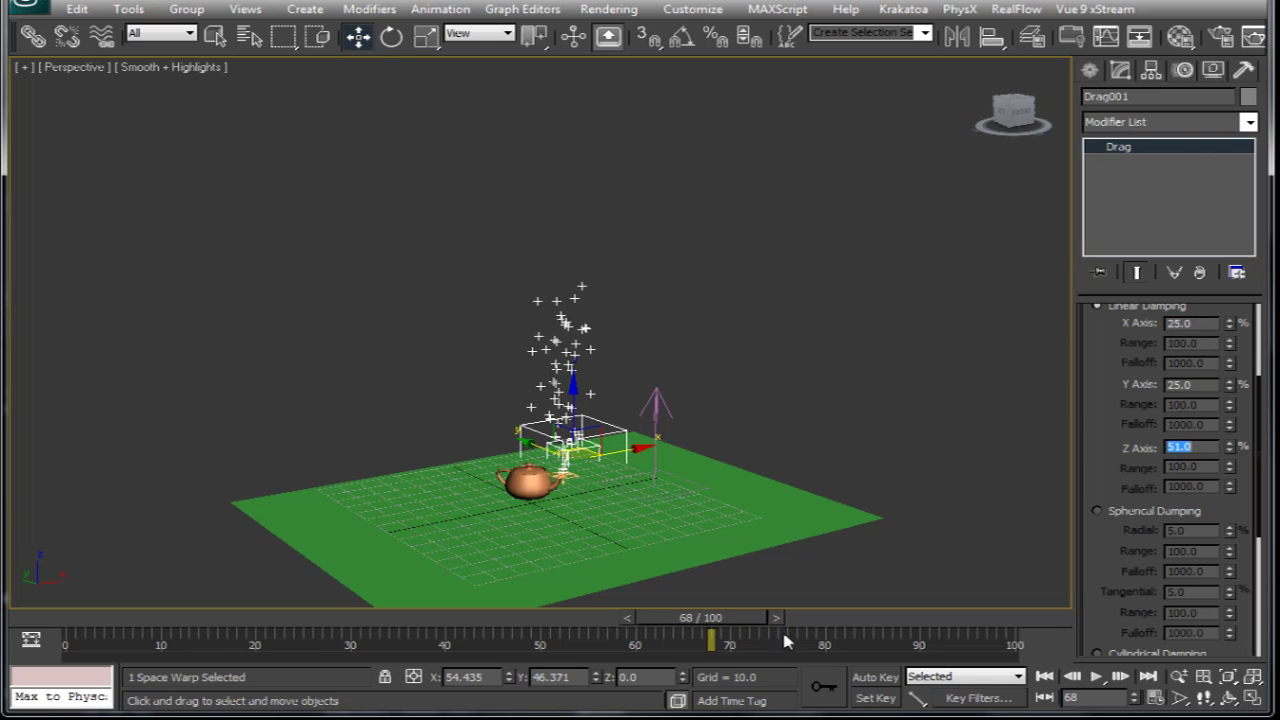
pyautogui.moveTo(758, 617); pyautogui.dragTo(663, 626)
pyautogui.press('w')
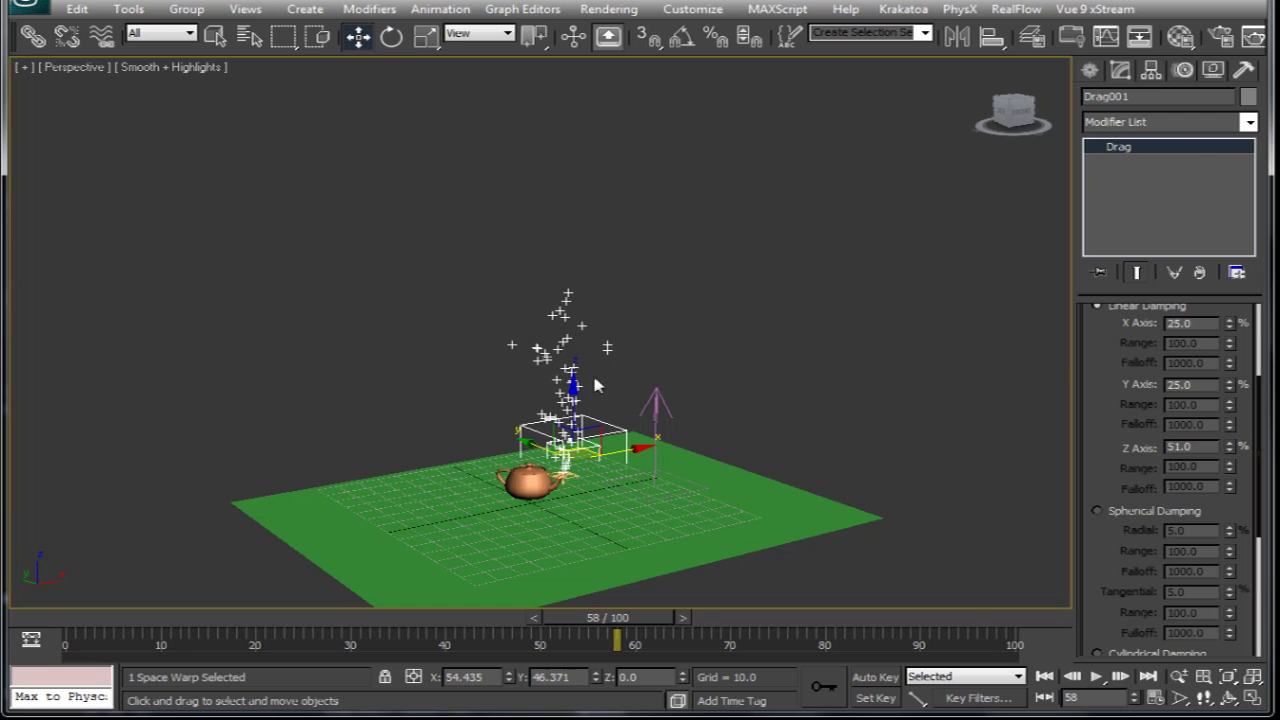
# - Set the particle amount of the Birth 001 operator to 200000 in Particle View
pyautogui.press('6')
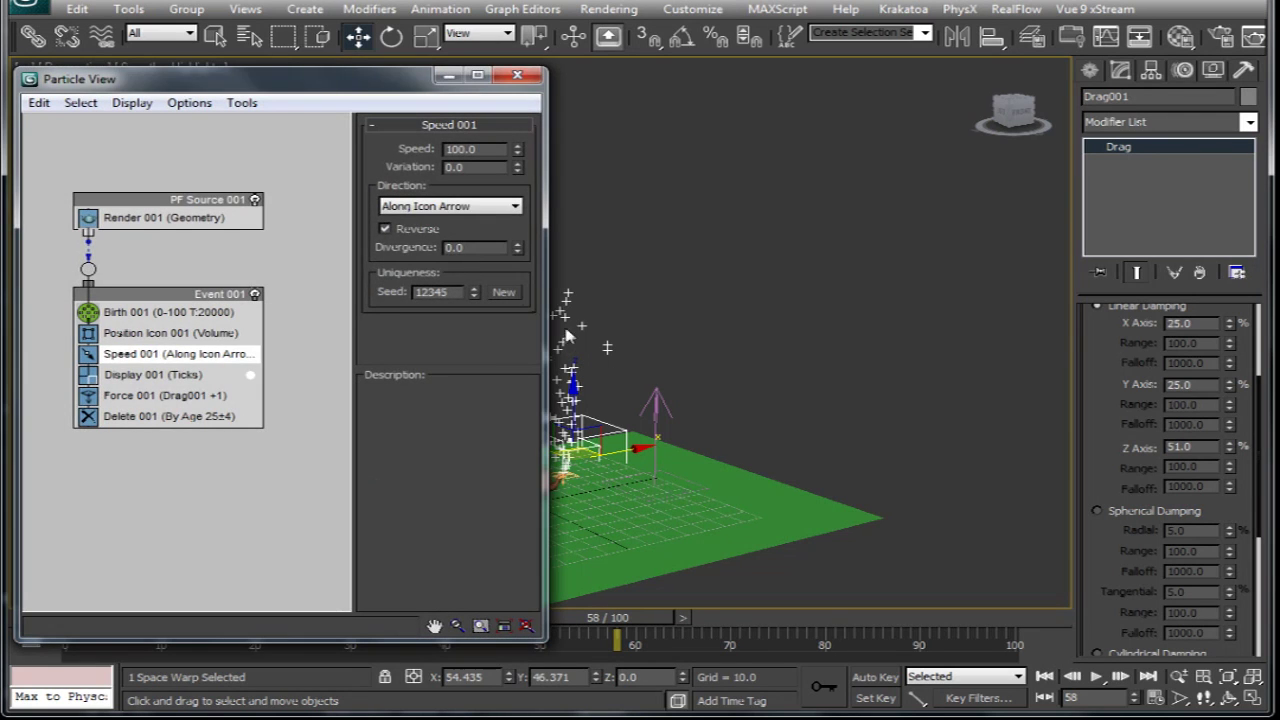
pyautogui.click(192, 315)
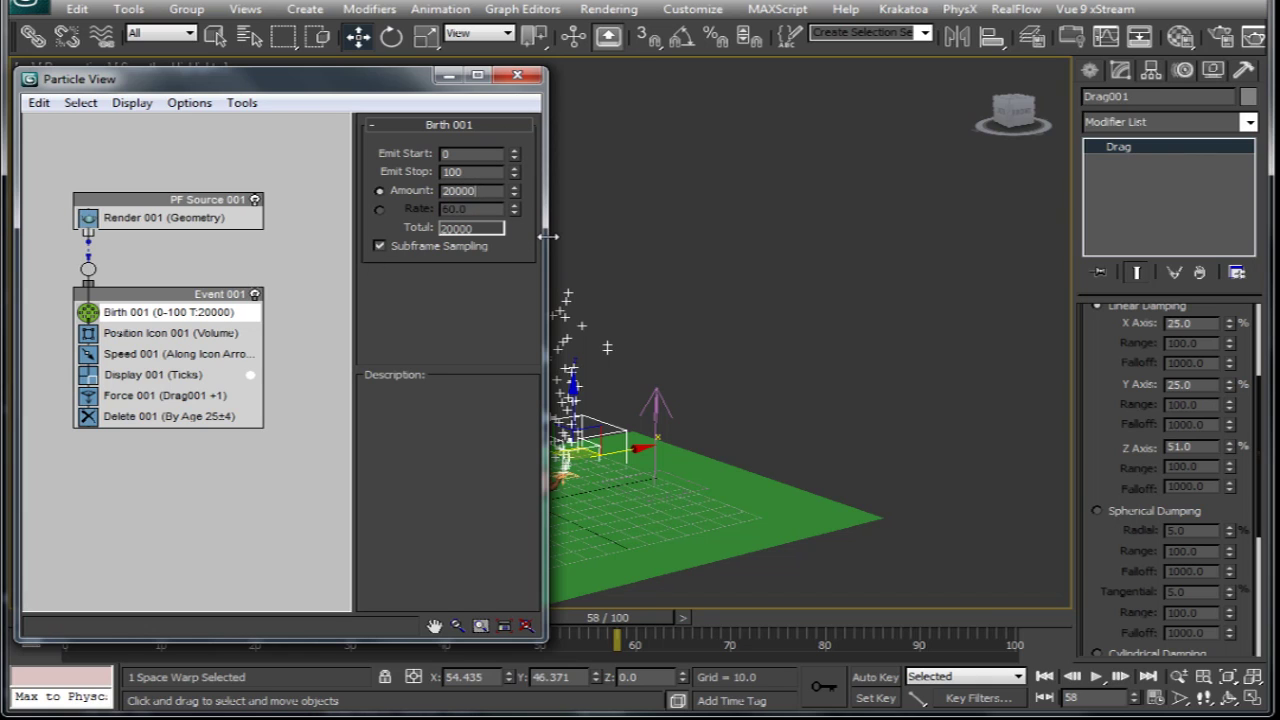
pyautogui.press('Return')
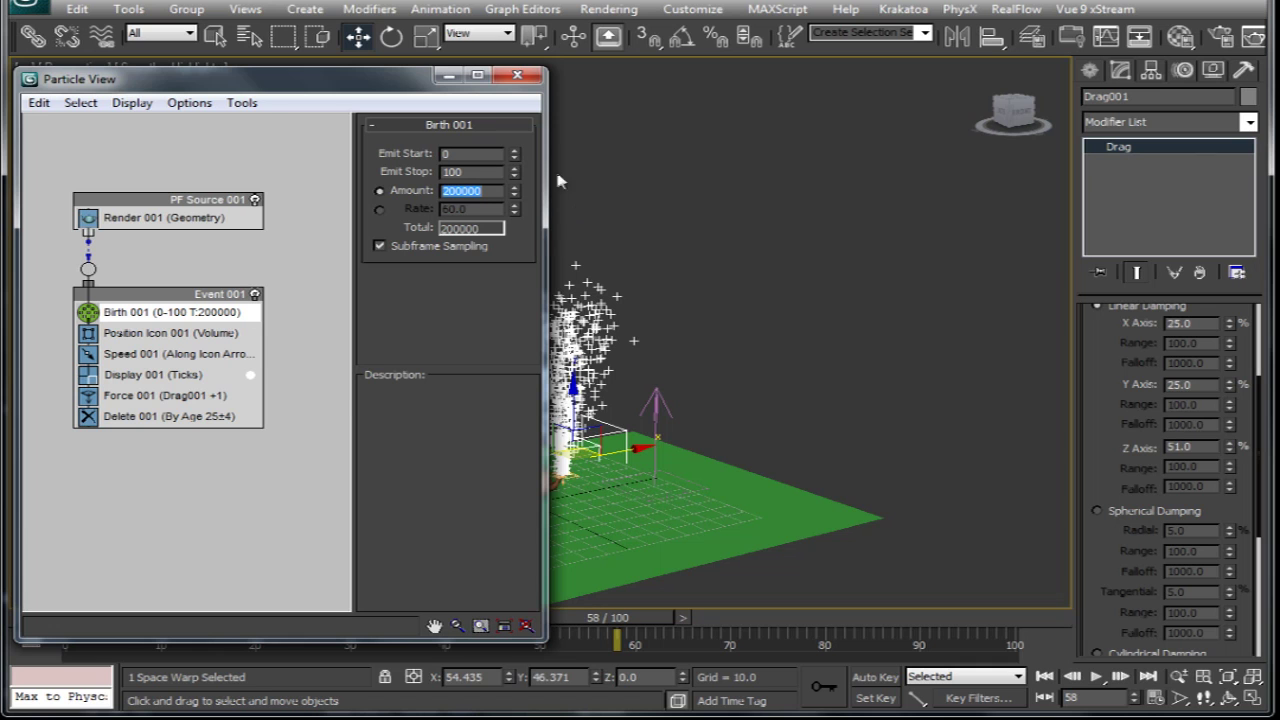
pyautogui.click(517, 76)
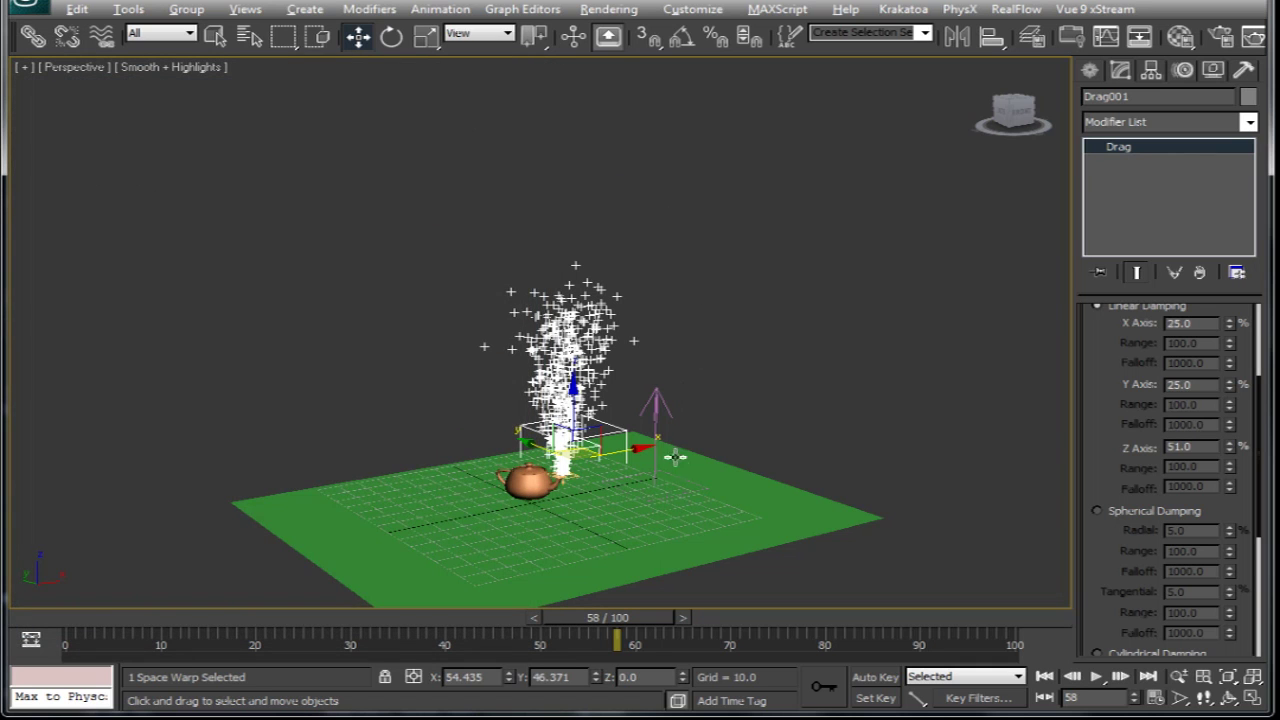
# - Create a standard Target Spot light in the Front viewport, placed above the teapot and aimed at it, about 345 units away
pyautogui.keyDown('alt'); pyautogui.moveTo(676, 457); pyautogui.dragTo(690, 512, button='middle'); pyautogui.keyUp('alt')
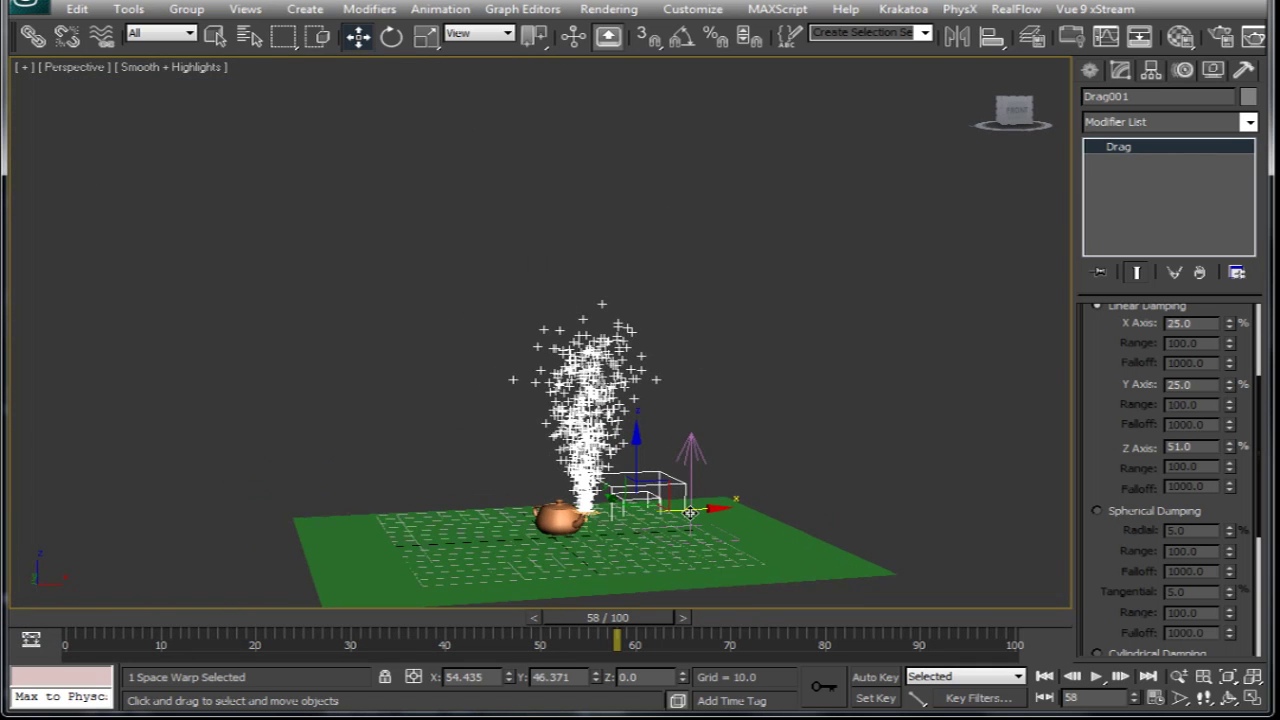
pyautogui.hotkey('alt', 'w')
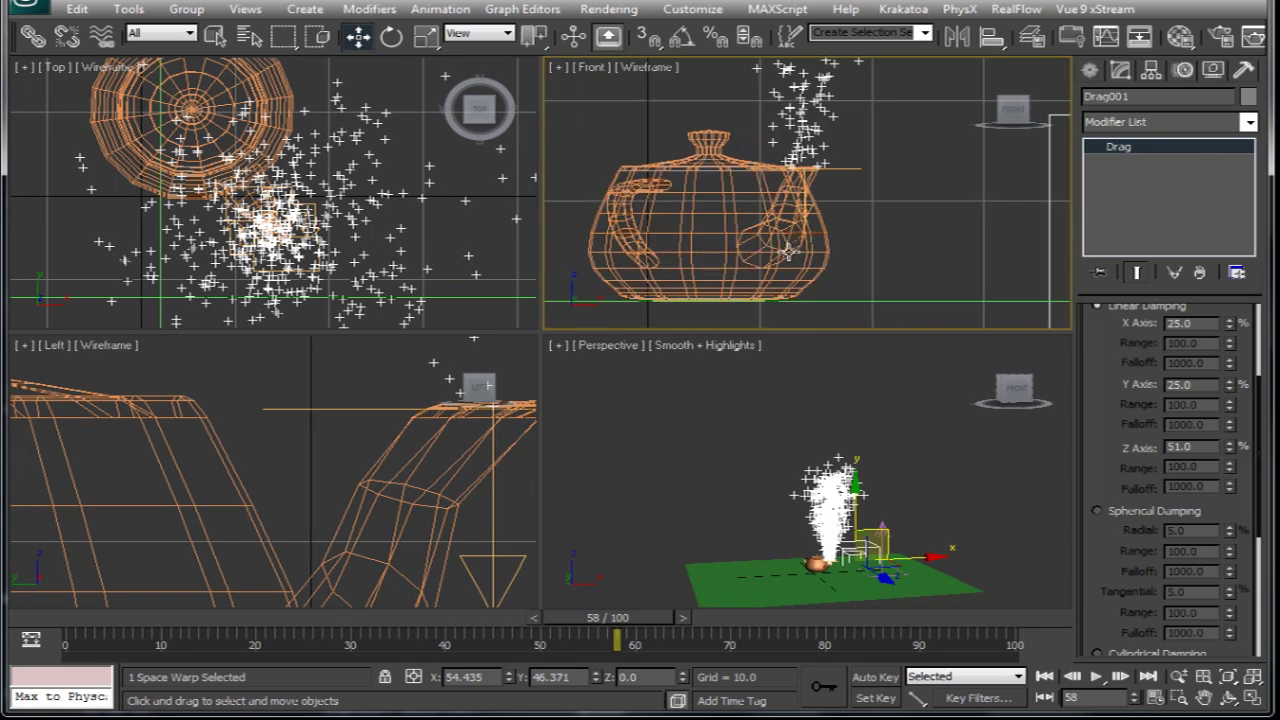
pyautogui.scroll(-5, 788, 252)
pyautogui.moveTo(790, 255); pyautogui.dragTo(770, 320, button='middle')
pyautogui.click(1091, 72)
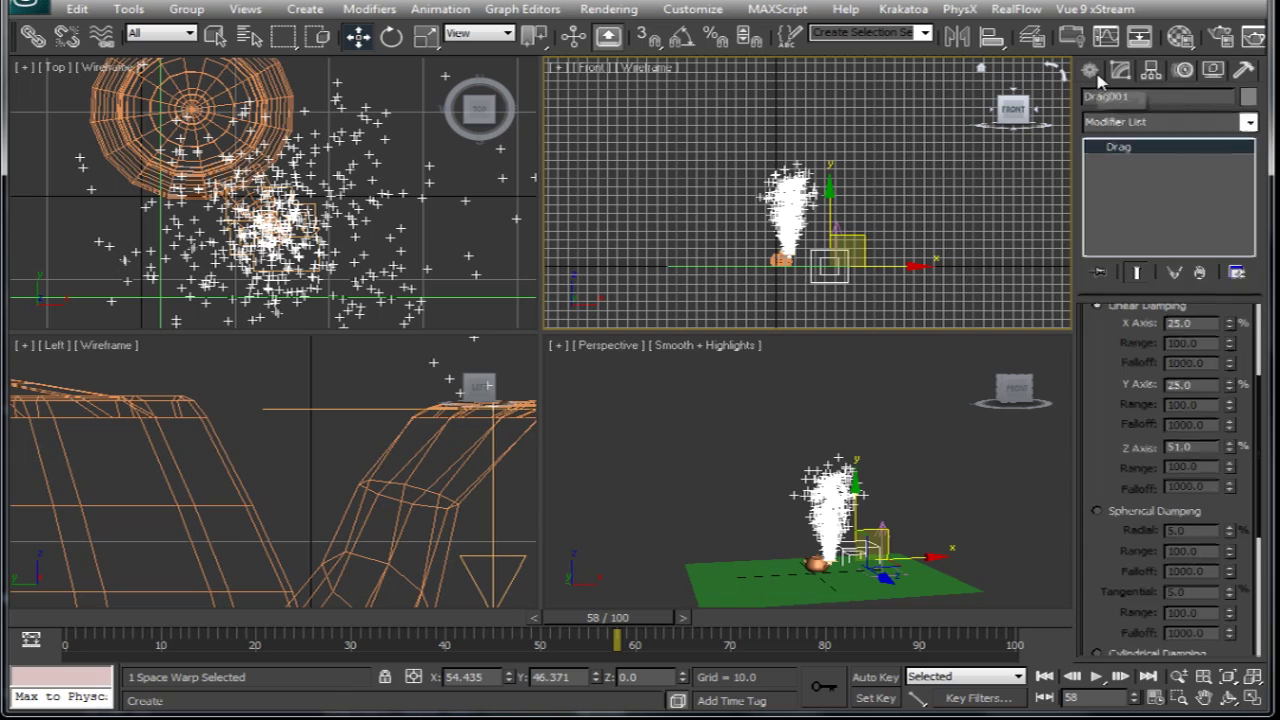
pyautogui.click(1150, 103)
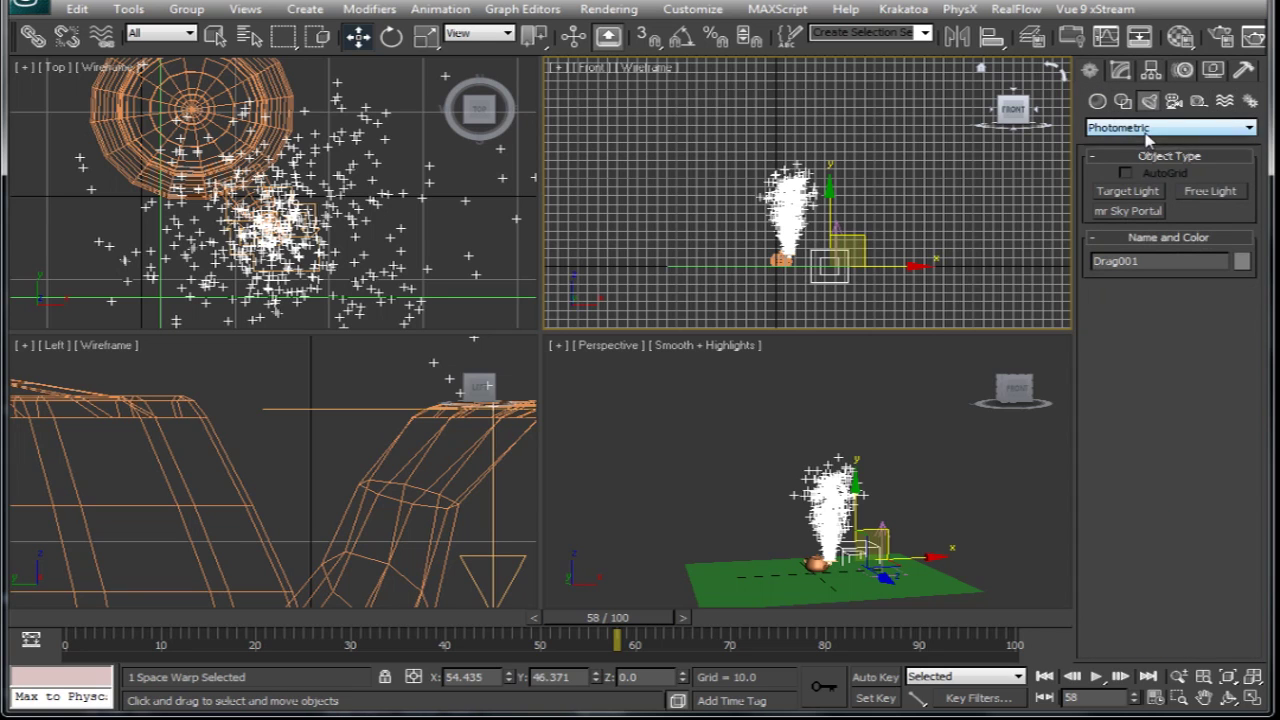
pyautogui.click(1150, 127)
pyautogui.click(1140, 154)
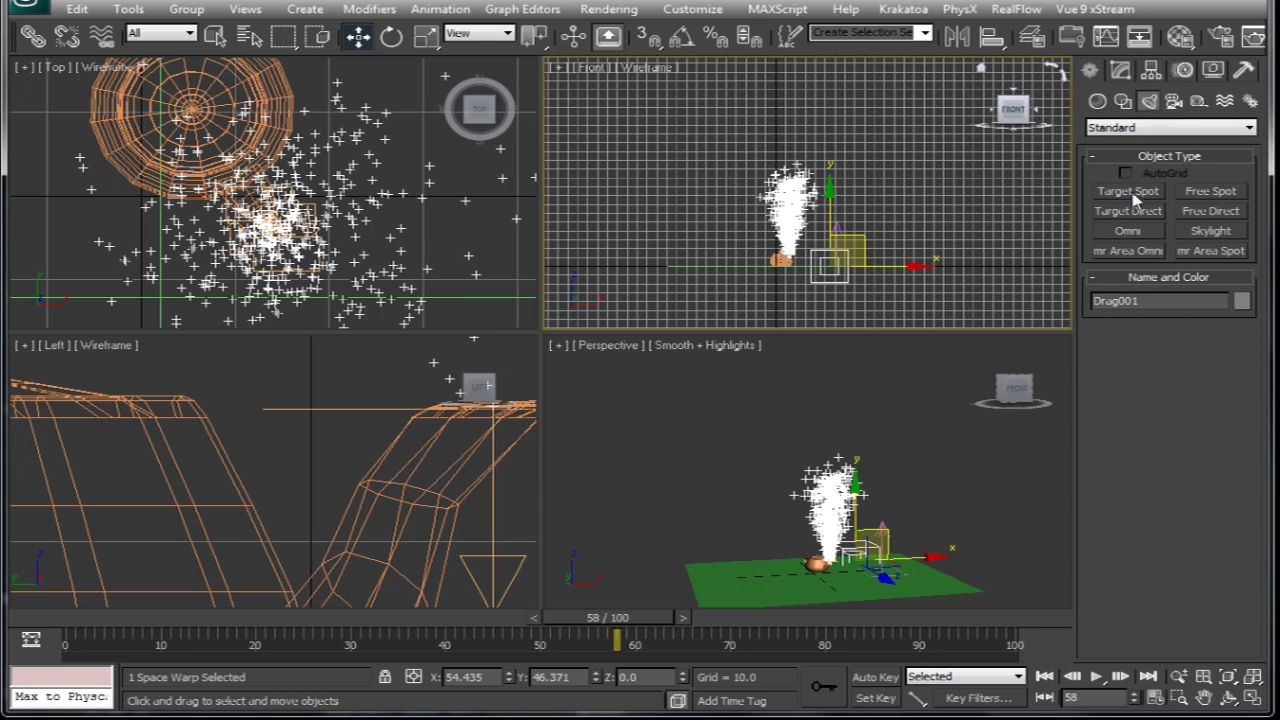
pyautogui.click(1128, 191)
pyautogui.scroll(-3, 820, 220)
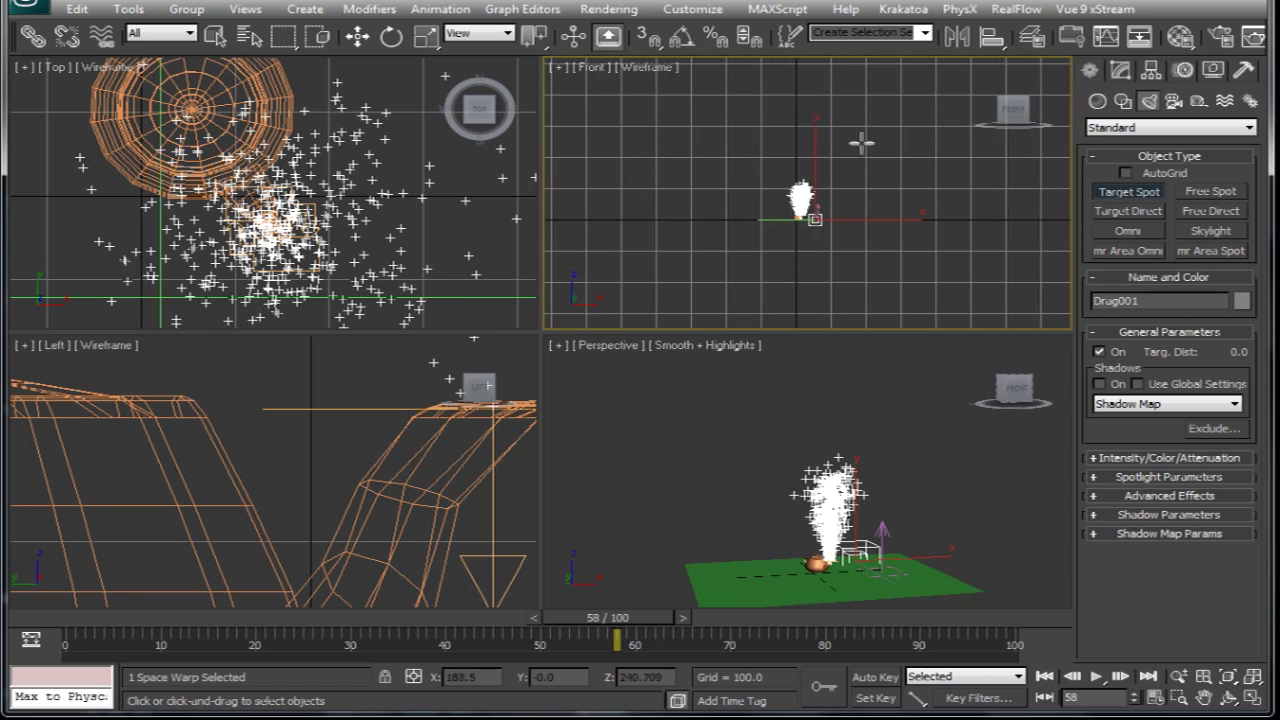
pyautogui.moveTo(858, 130); pyautogui.dragTo(817, 222)
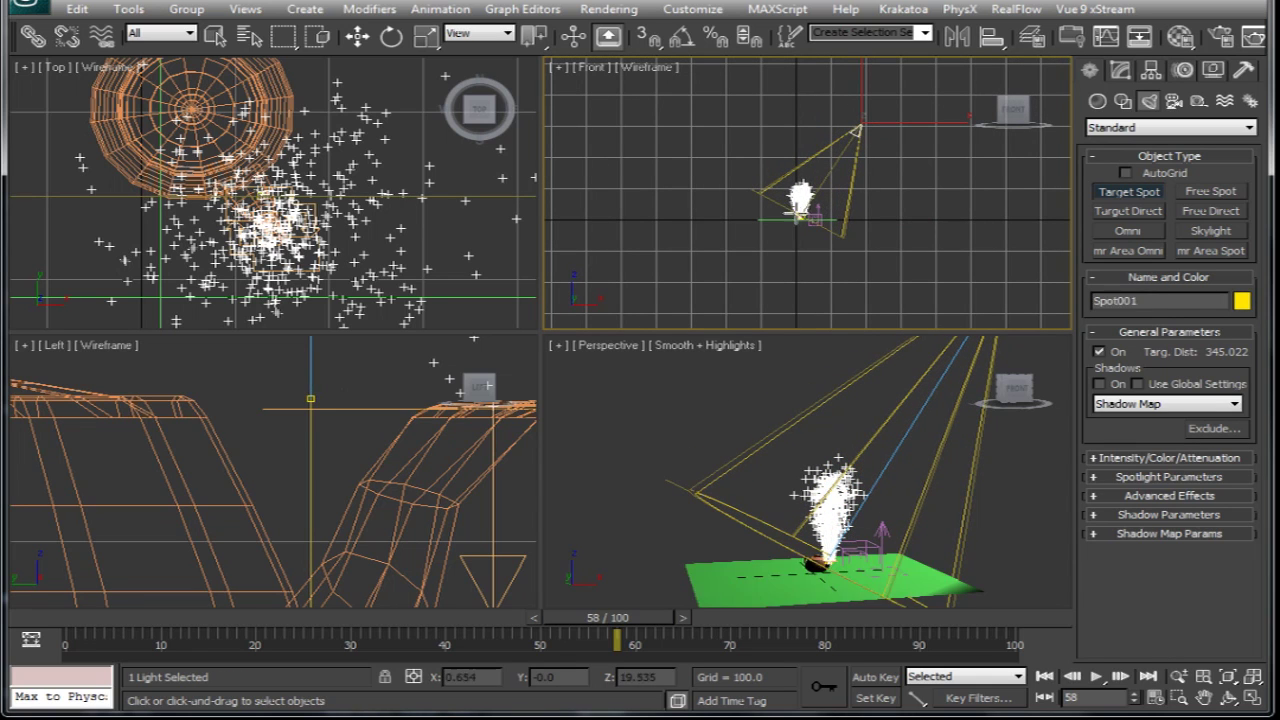
# - Set the spotlight's Falloff/Field to 45.1 and narrow its Hotspot/Beam to 30.5
pyautogui.scroll(2, 696, 480)
pyautogui.scroll(2, 696, 480)
pyautogui.hotkey('alt', 'w')
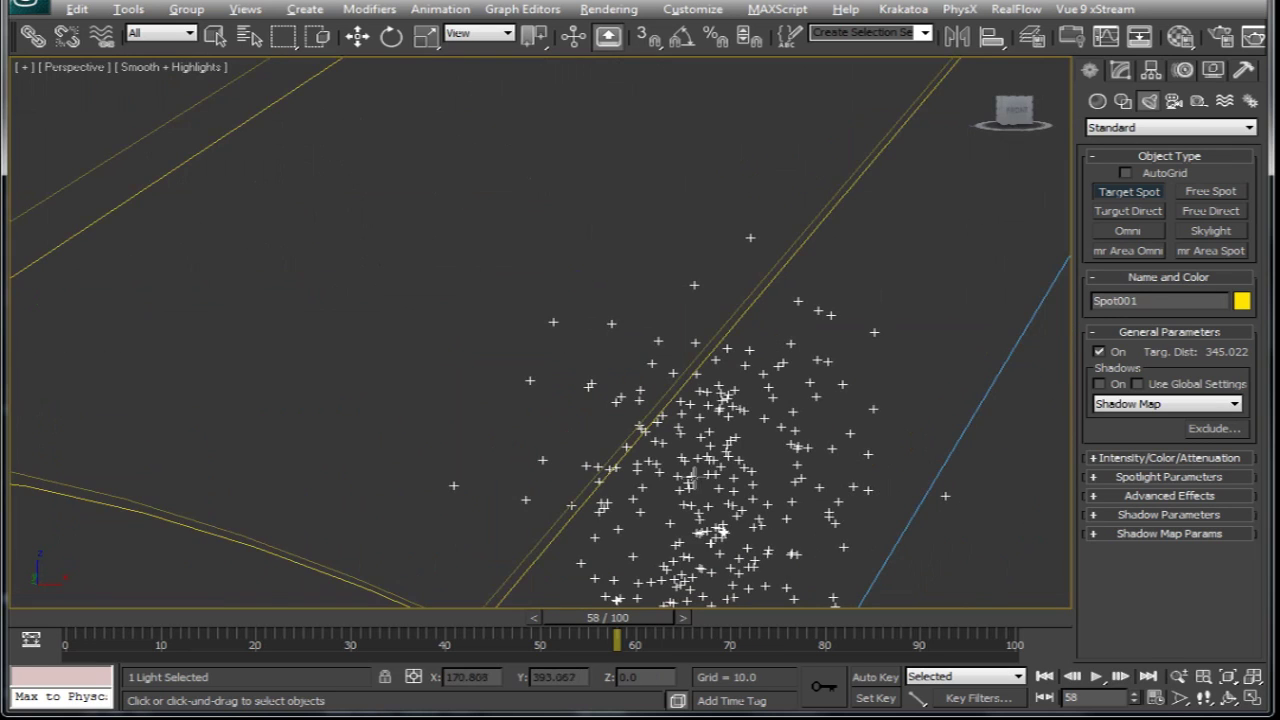
pyautogui.scroll(-3, 690, 460)
pyautogui.moveTo(690, 450); pyautogui.dragTo(657, 346, button='middle')
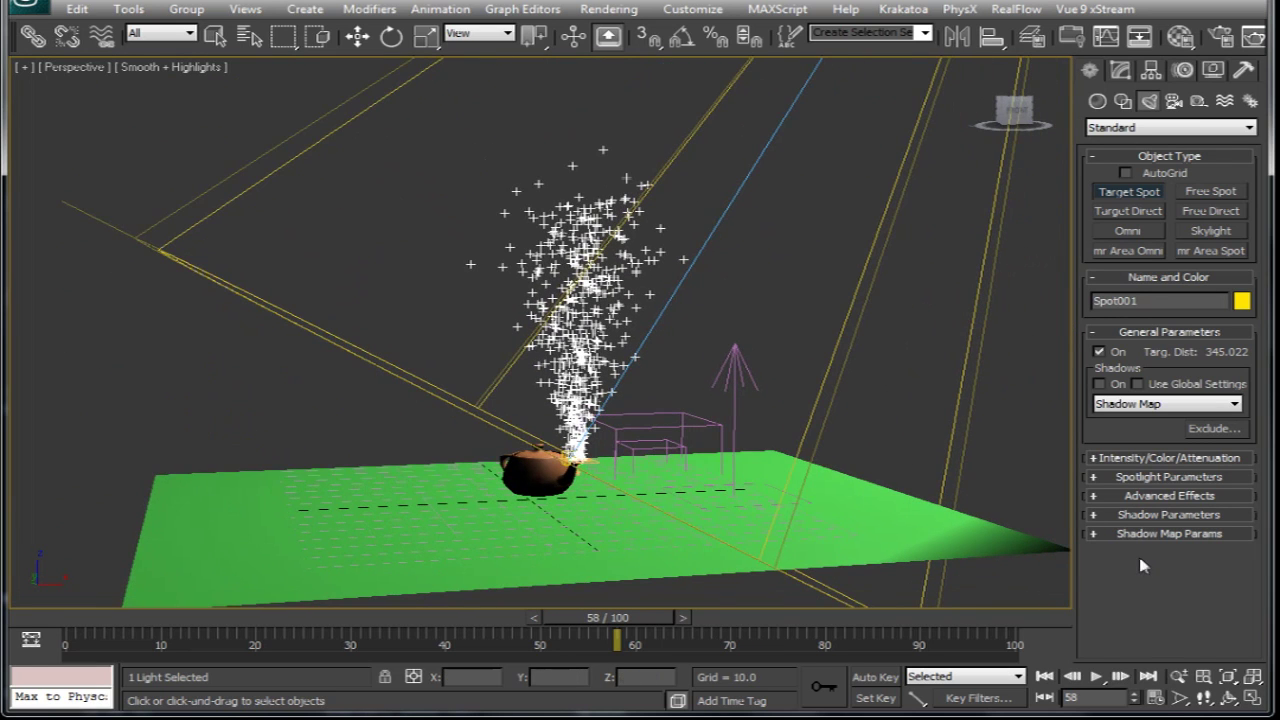
pyautogui.click(1190, 478)
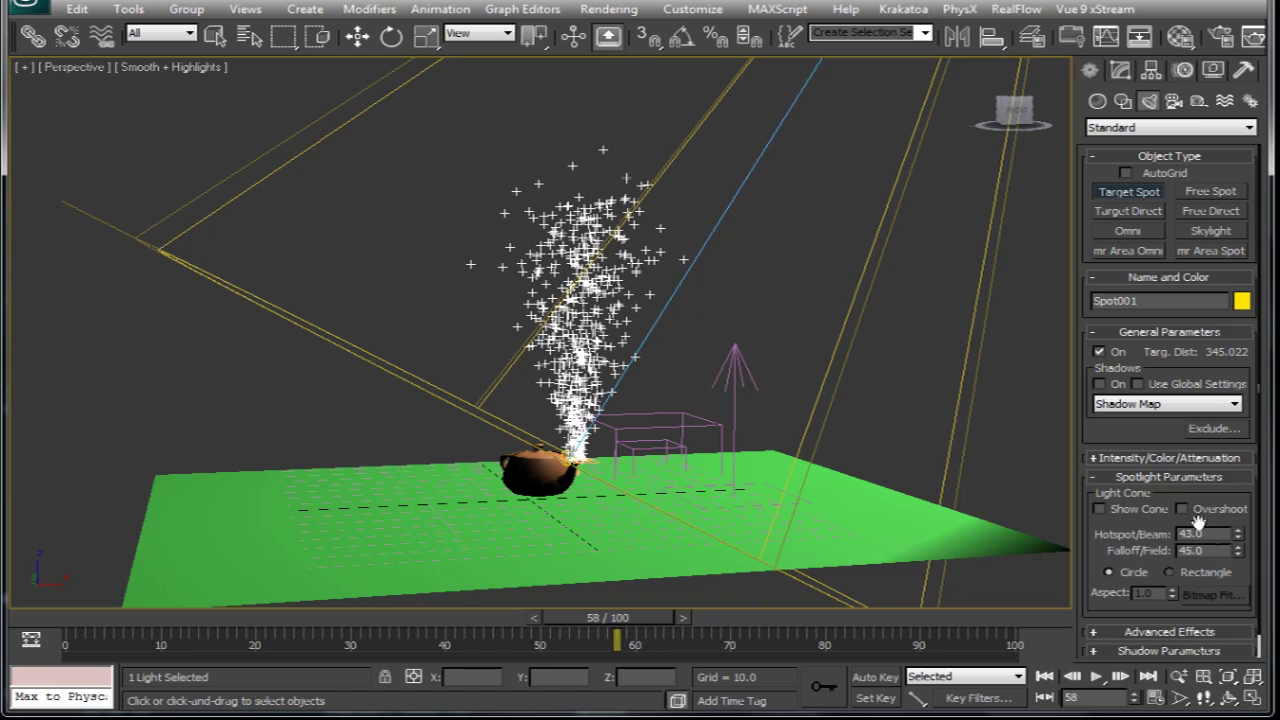
pyautogui.moveTo(1240, 553); pyautogui.dragTo(1238, 572)
# - Reduce the spotlight's Hotspot/Beam to 26.7 and check the light cone around the teapot and steam in the Perspective view
pyautogui.hotkey('alt', 'w')
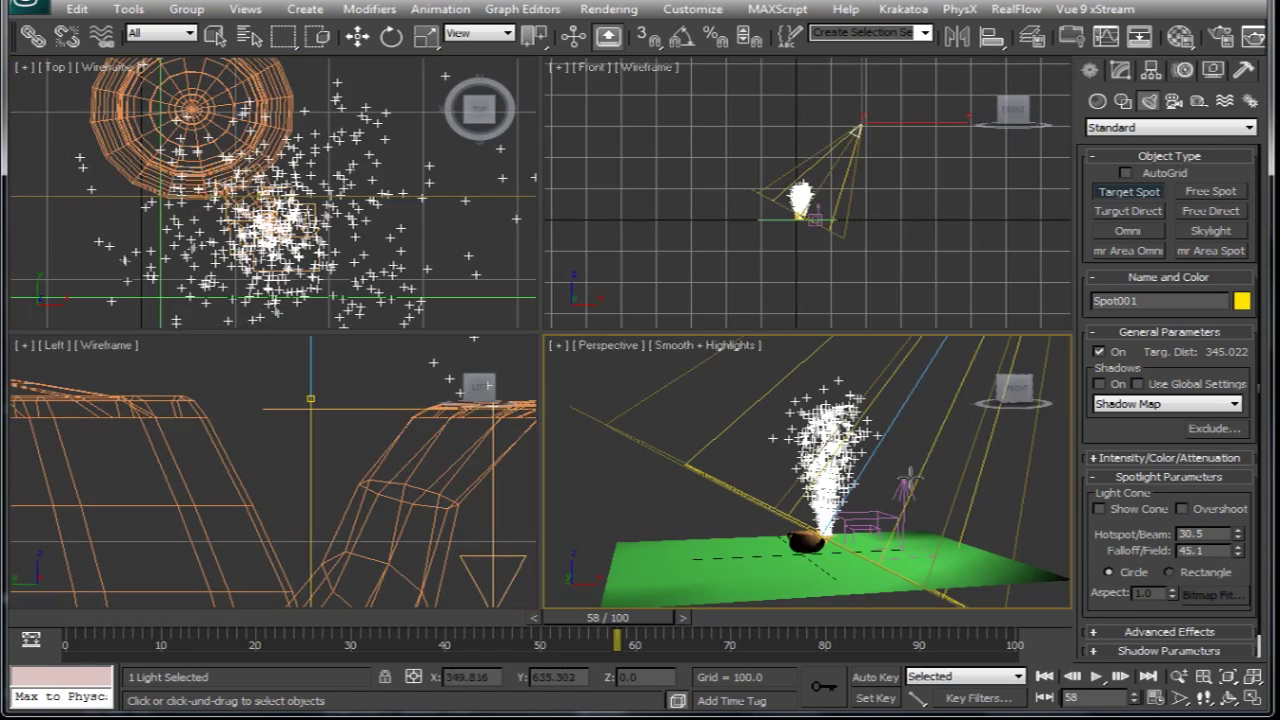
pyautogui.scroll(-6, 380, 428)
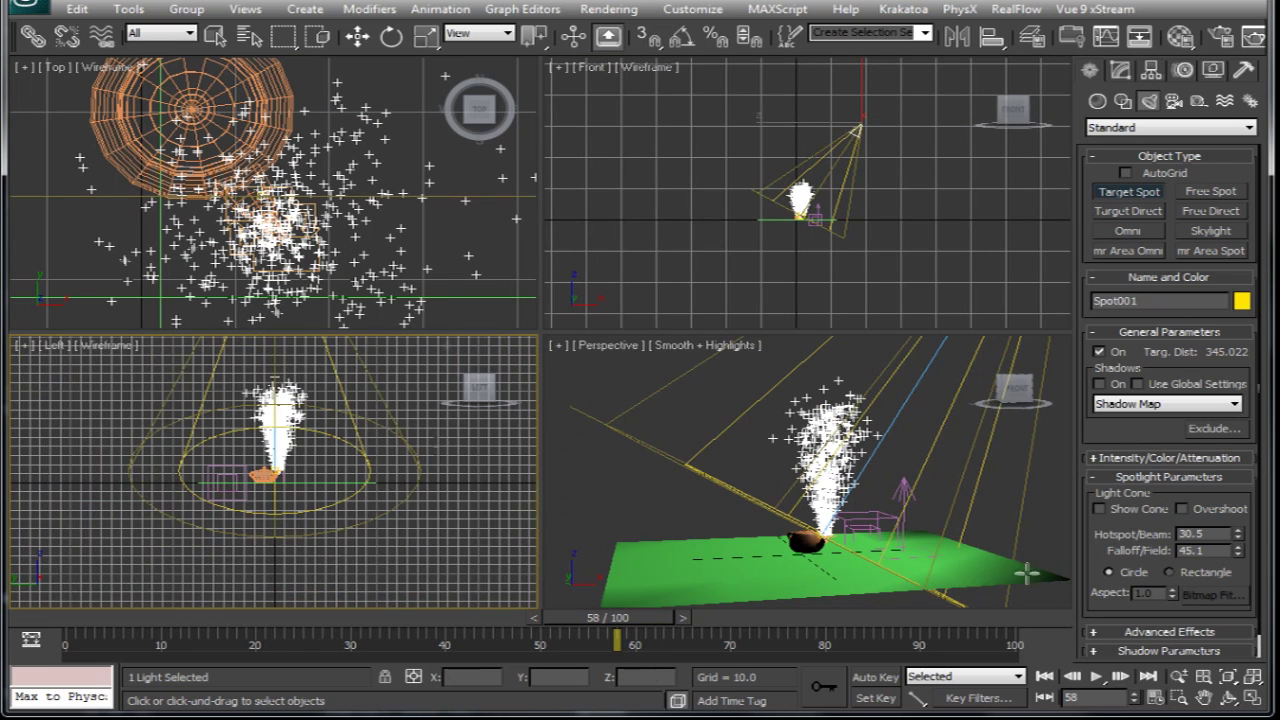
pyautogui.moveTo(1238, 535); pyautogui.dragTo(1238, 550)
pyautogui.rightClick(826, 487)
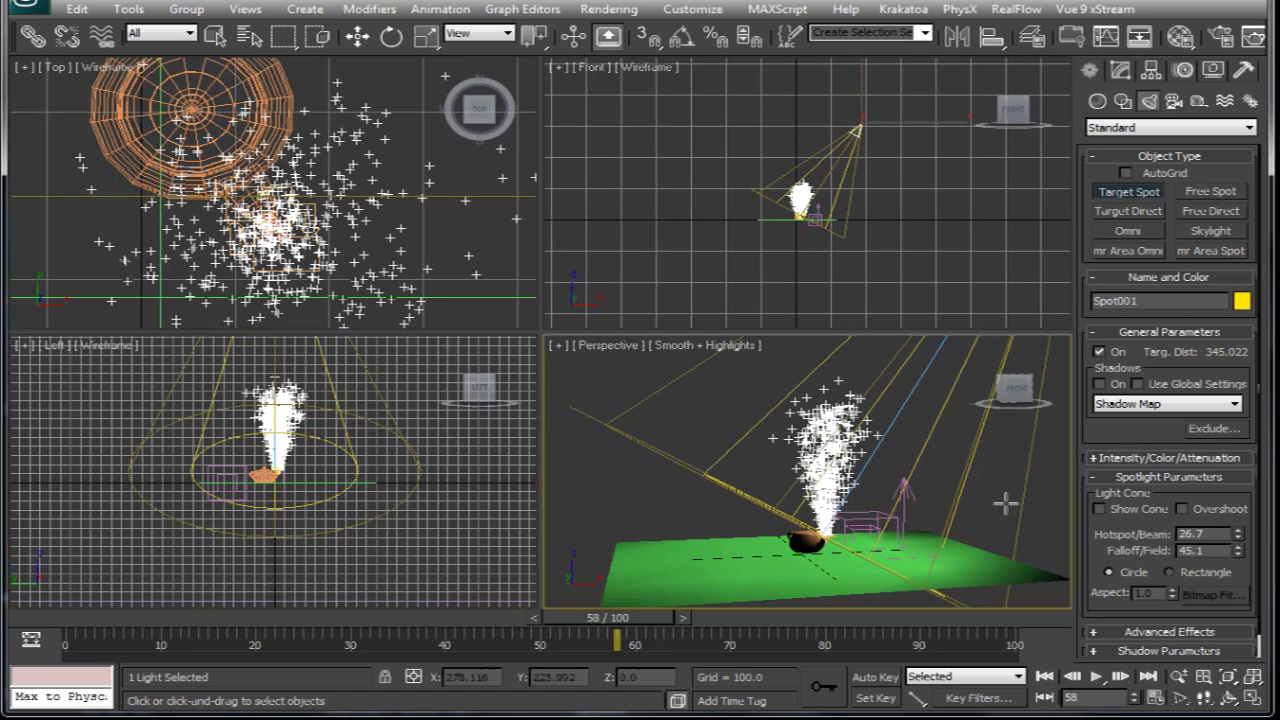
pyautogui.hotkey('alt', 'w')
pyautogui.scroll(-8, 826, 487)
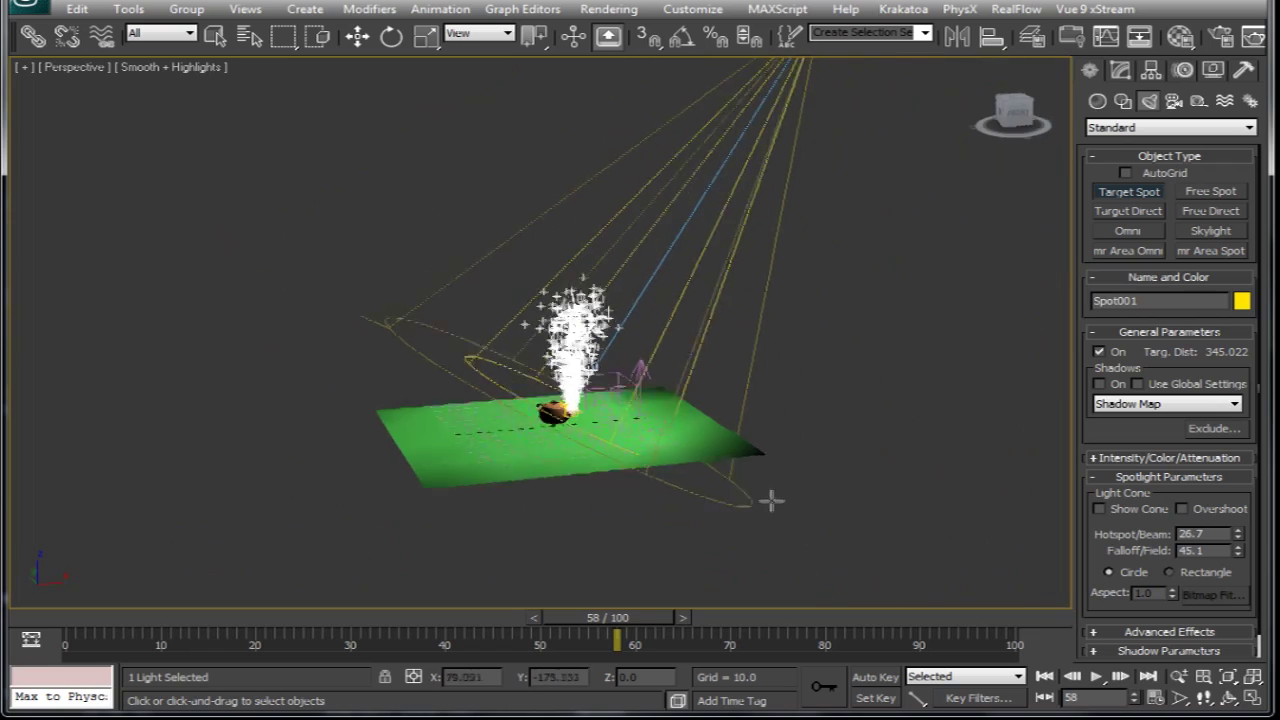
pyautogui.keyDown('alt'); pyautogui.moveTo(765, 553); pyautogui.dragTo(766, 486, button='middle'); pyautogui.keyUp('alt')
pyautogui.scroll(6, 766, 486)
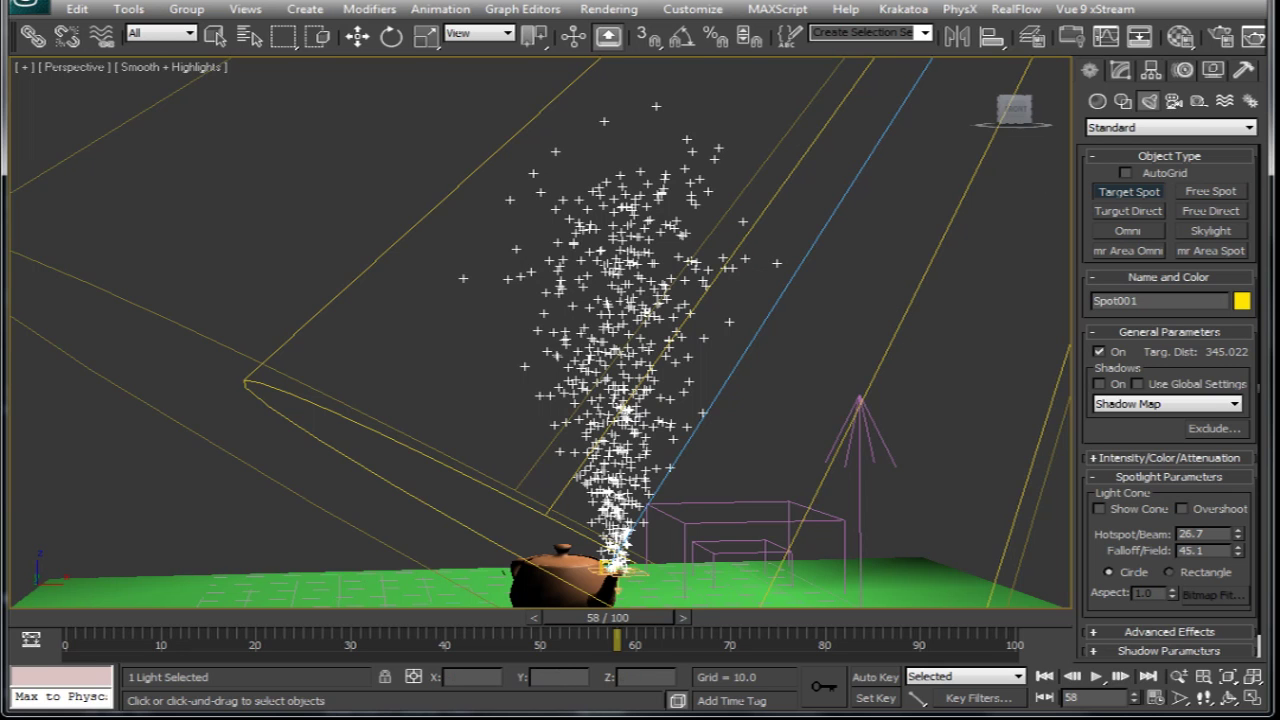
# - Assign Krakatoa as the production renderer in Render Setup, dismissing its licensing dialog to use evaluation mode
pyautogui.click(1220, 36)
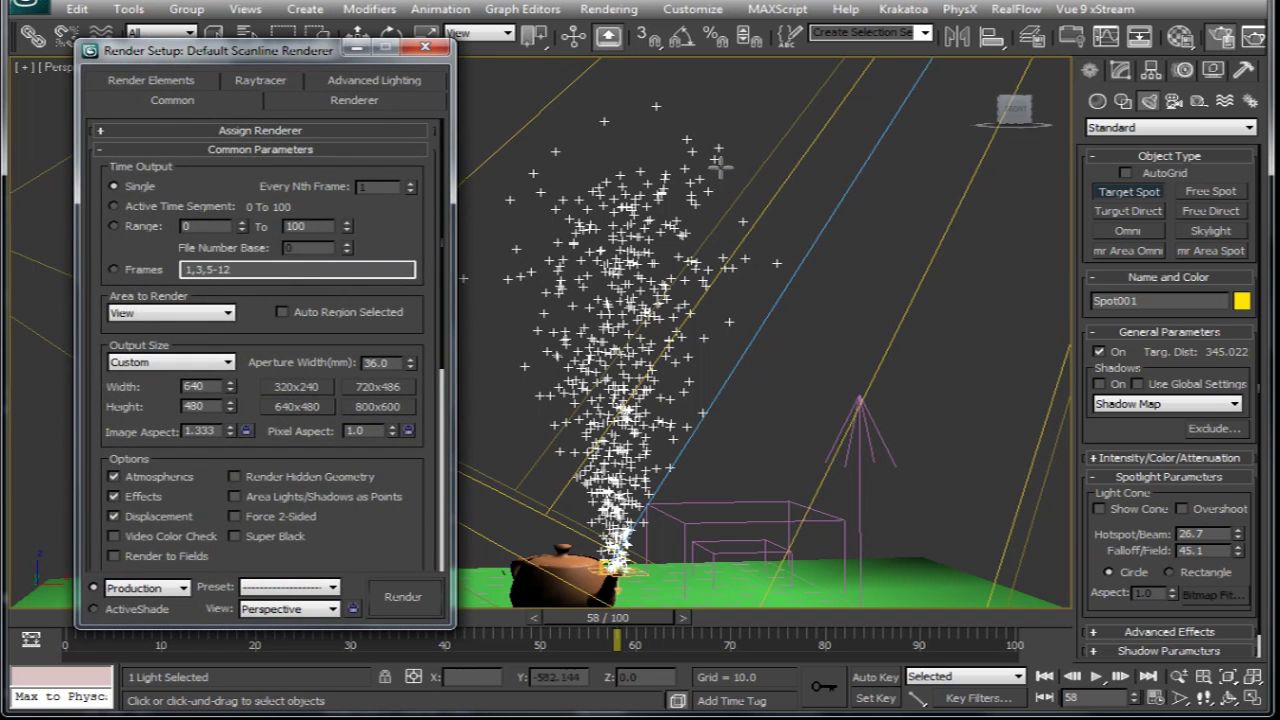
pyautogui.click(208, 134)
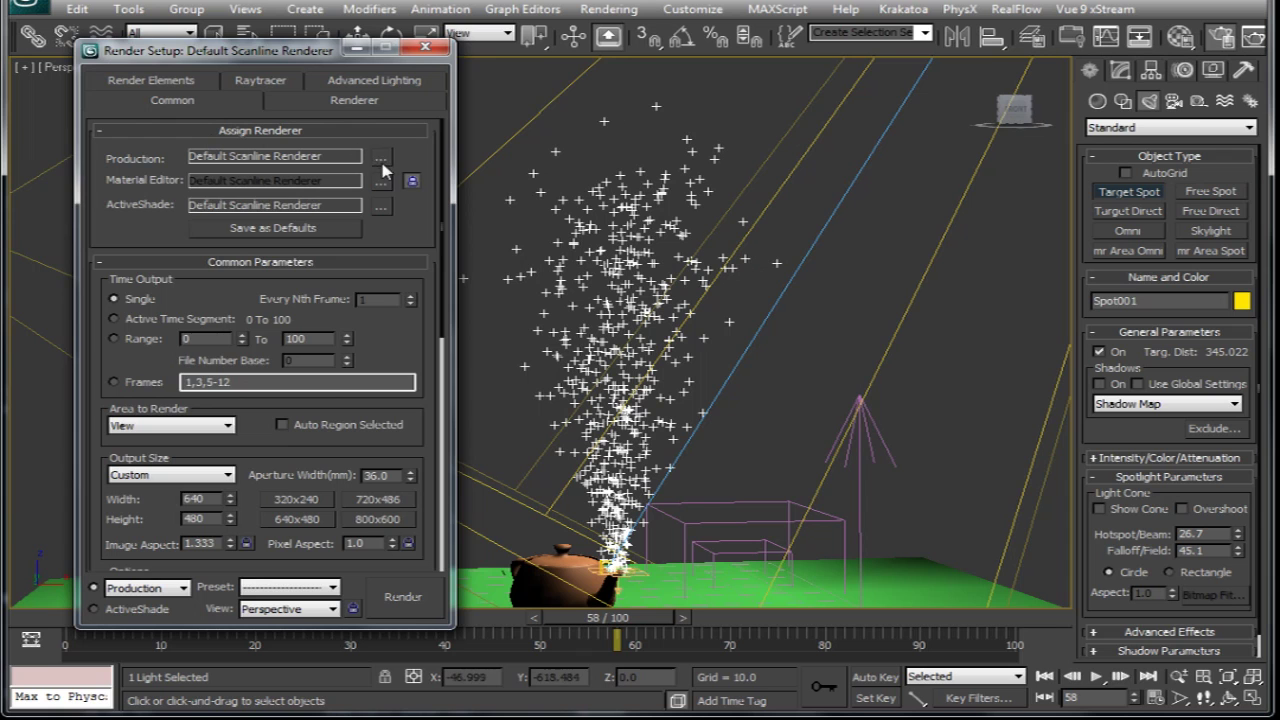
pyautogui.click(381, 158)
pyautogui.doubleClick(185, 219)
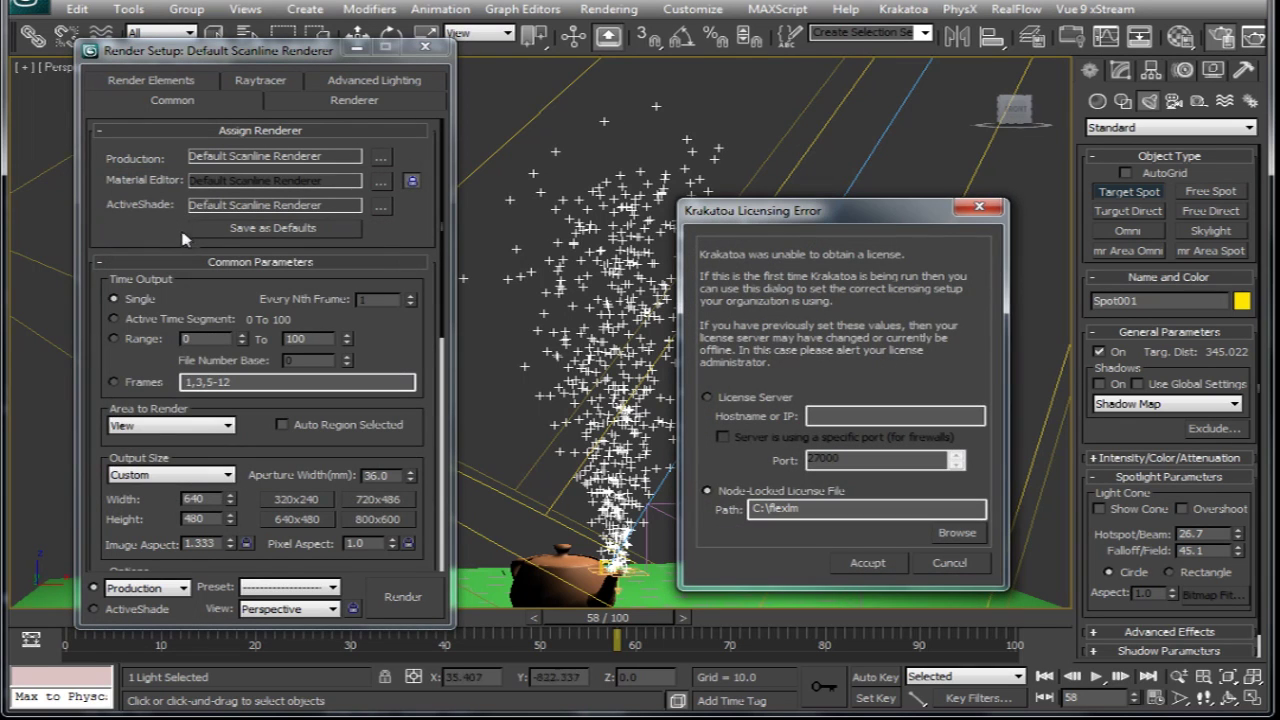
pyautogui.click(952, 566)
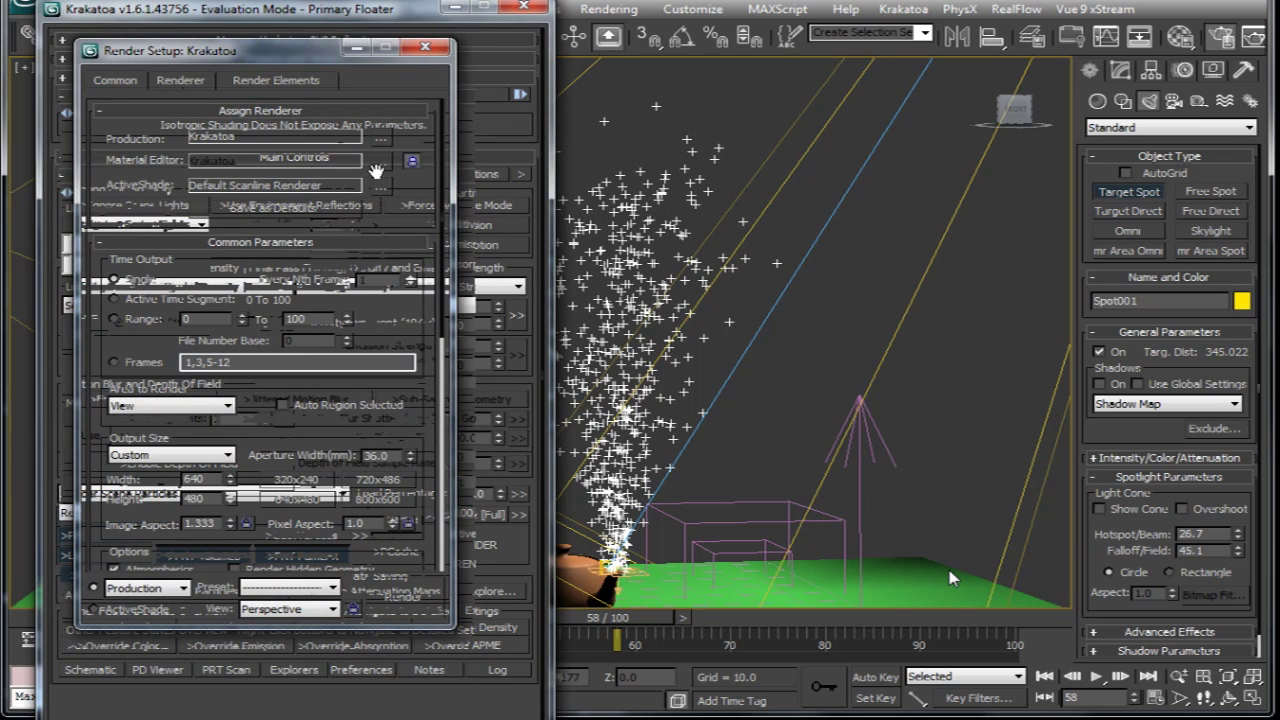
pyautogui.moveTo(305, 50); pyautogui.dragTo(284, 48)
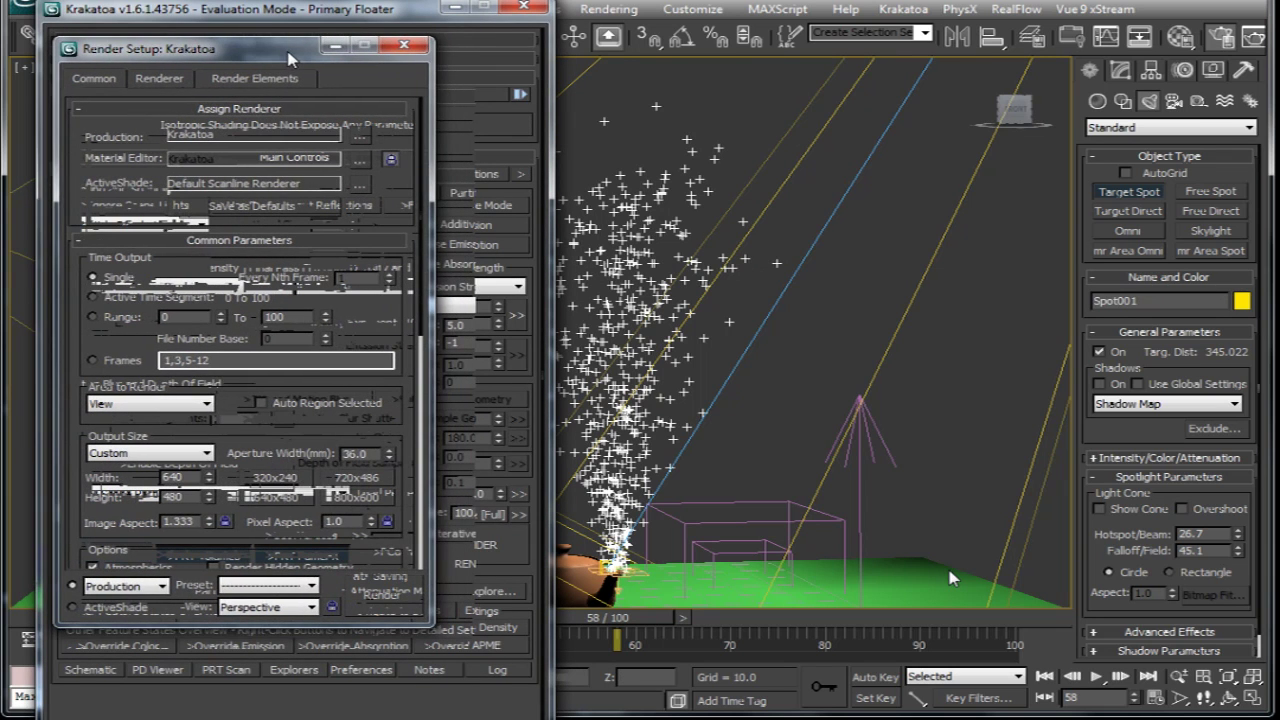
# - Render the Perspective view at frame 58 with Krakatoa, examine the particles, and close the rendered frame
pyautogui.click(376, 589)
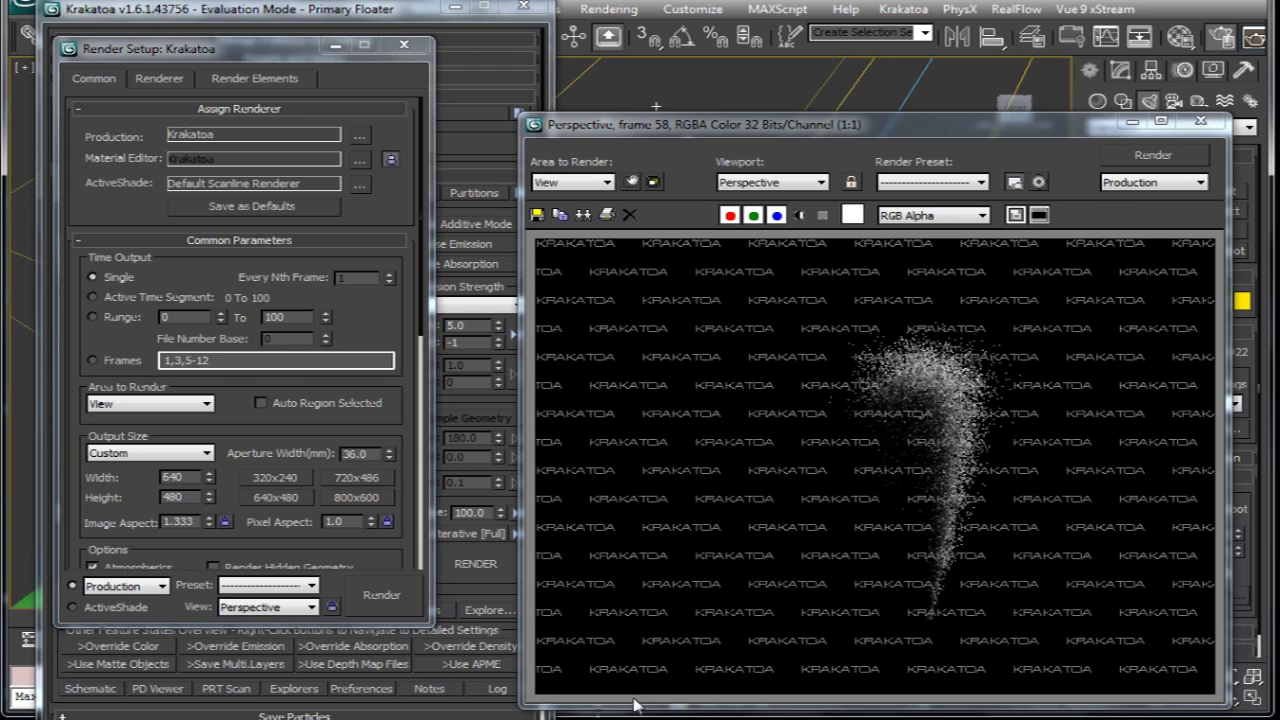
pyautogui.click(535, 645)
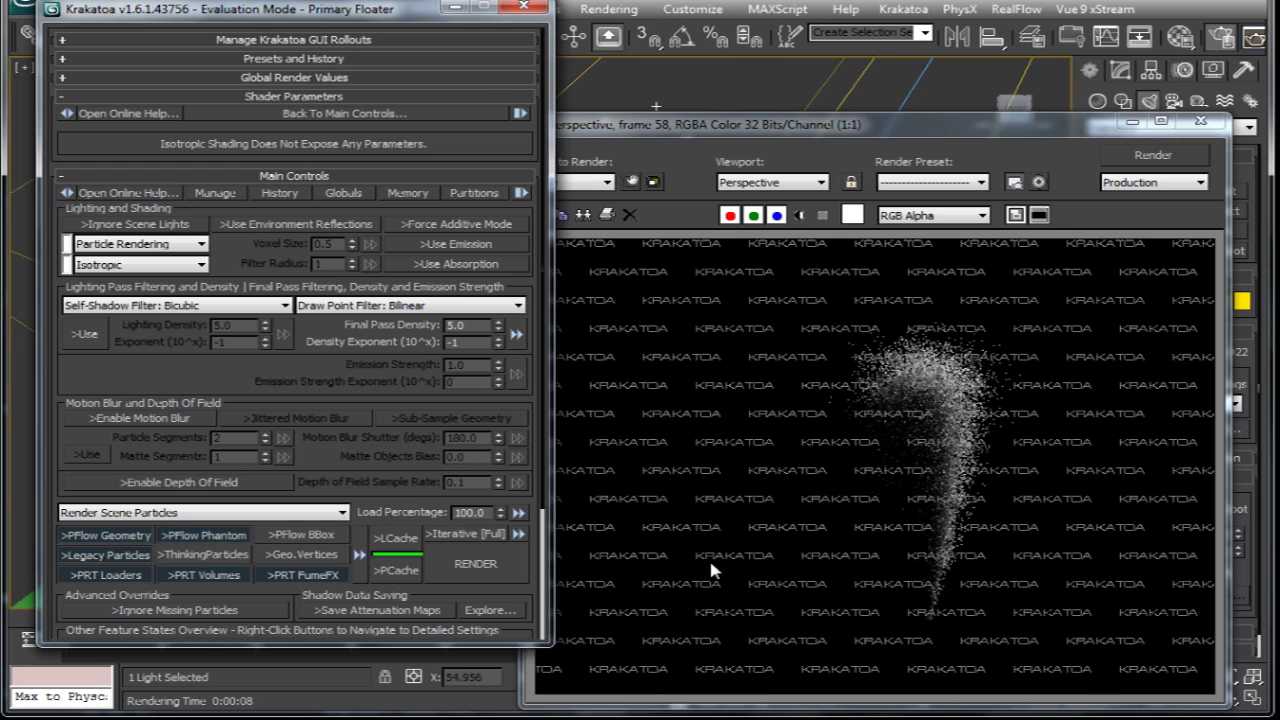
pyautogui.moveTo(741, 129); pyautogui.dragTo(720, 120)
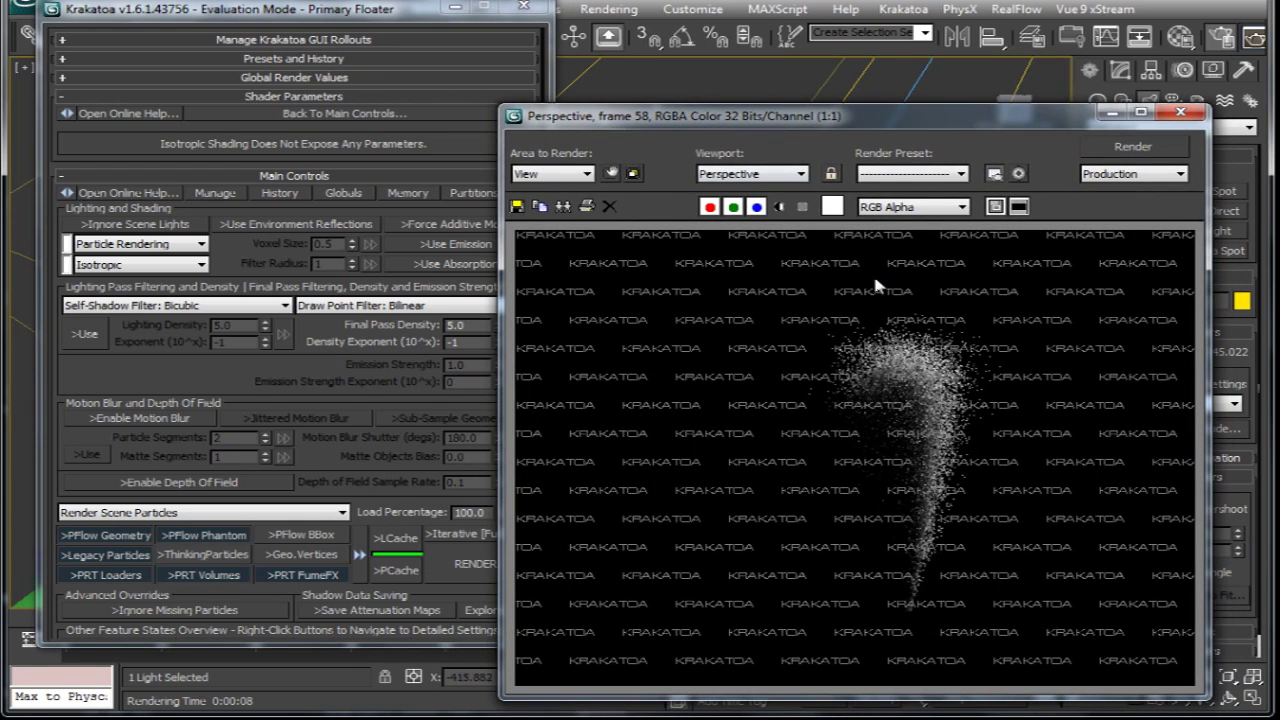
pyautogui.click(1178, 112)
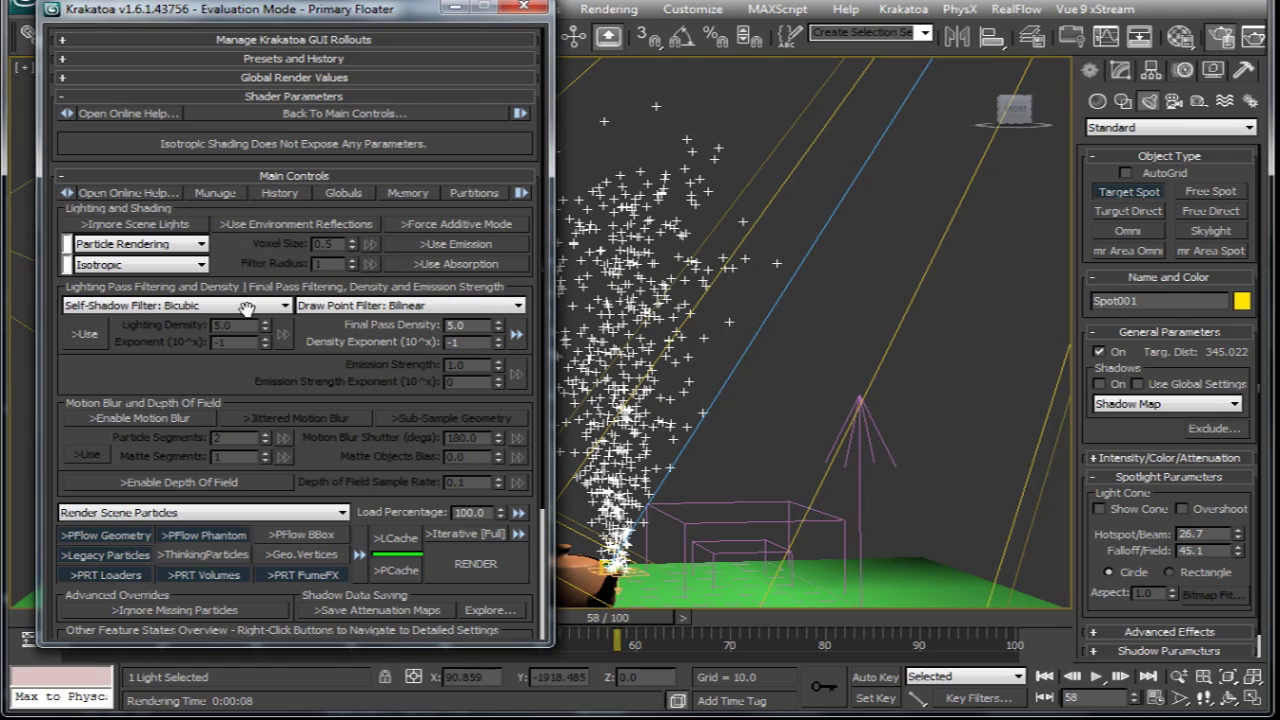
# - Set the render output width to 480 and render the Perspective view again
pyautogui.moveTo(291, 17); pyautogui.dragTo(569, 21)
pyautogui.press('F10')
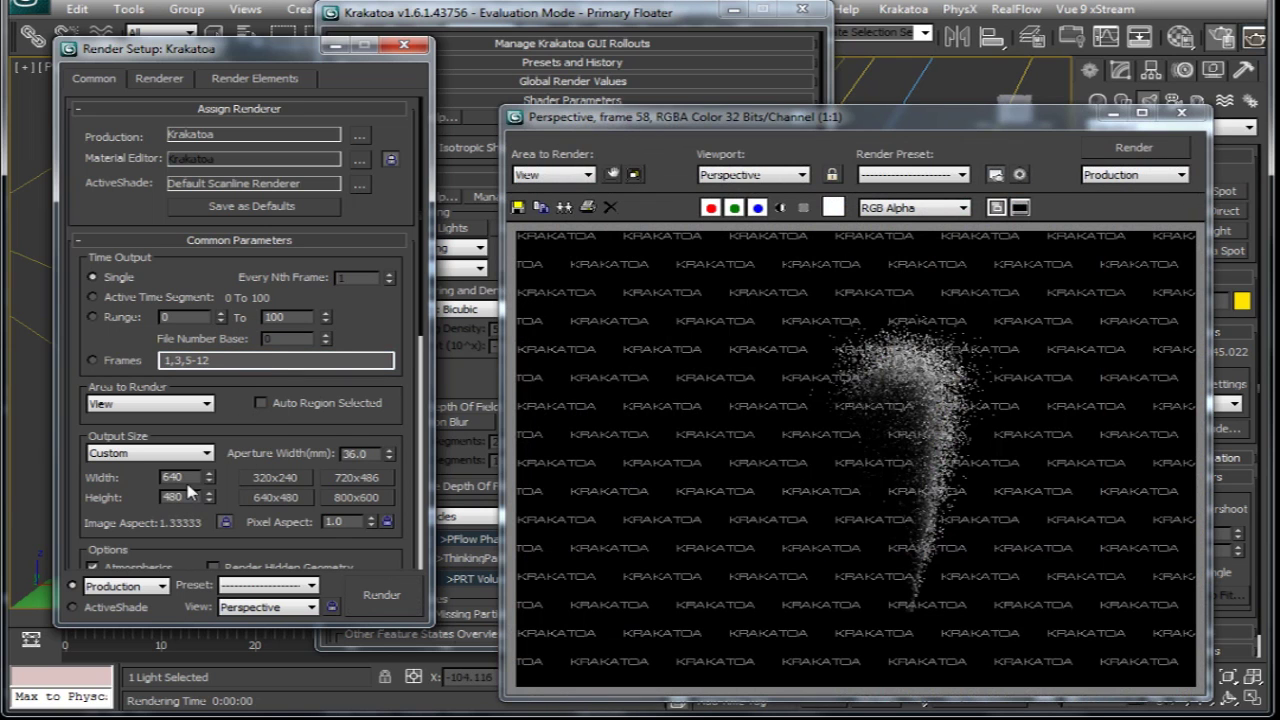
pyautogui.doubleClick(176, 477)
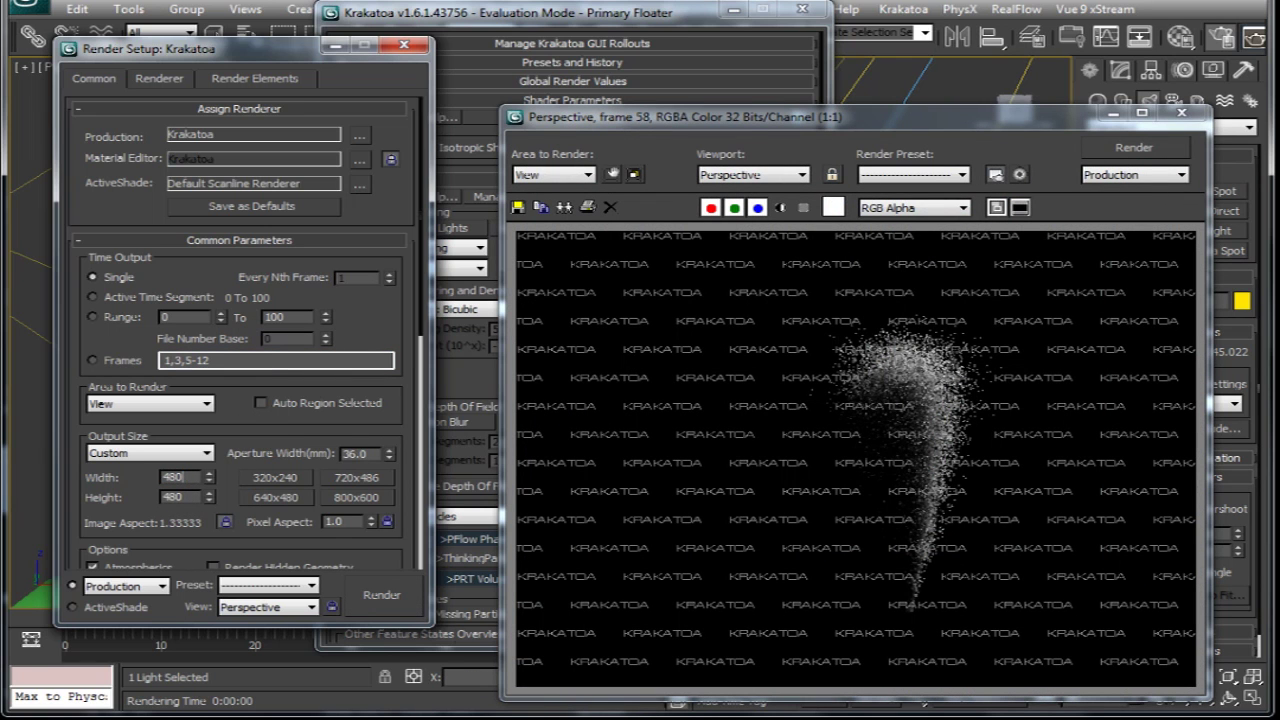
pyautogui.click(1150, 148)
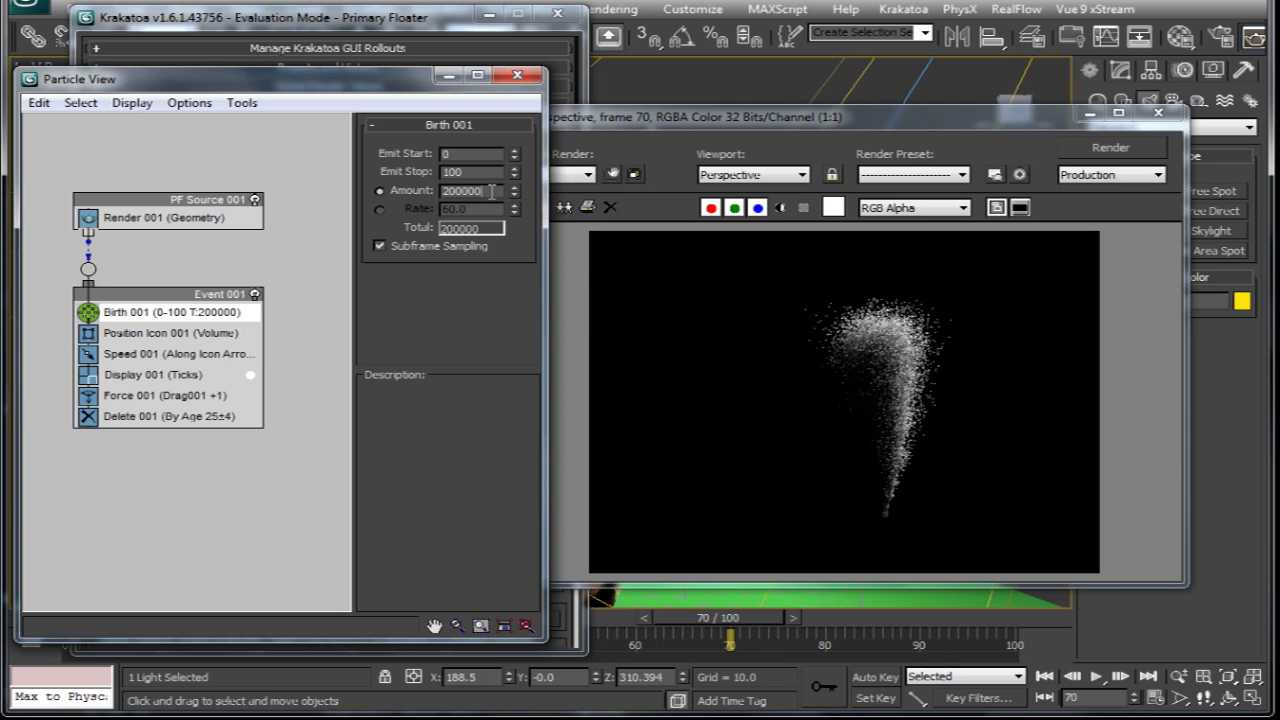
# - Apply the Birth operator's new particle amount and re-render the Perspective view at frame 70
pyautogui.press('Return')
pyautogui.click(517, 77)
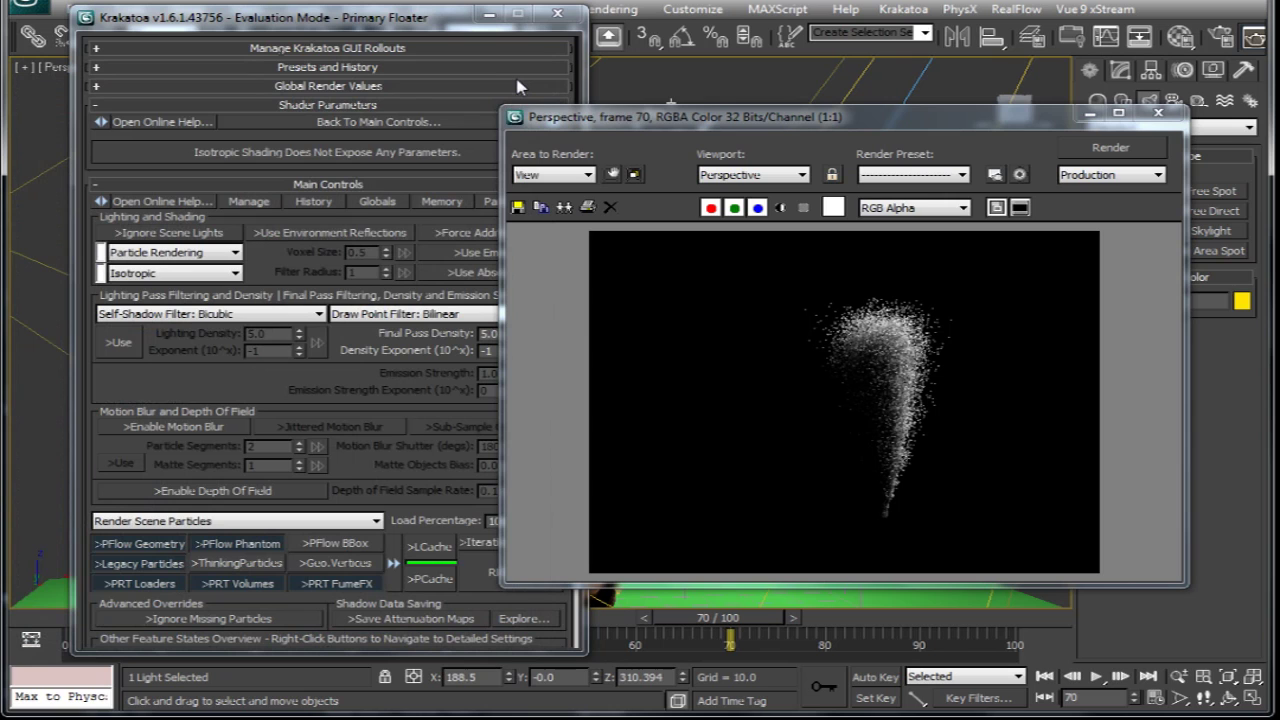
pyautogui.click(1085, 152)
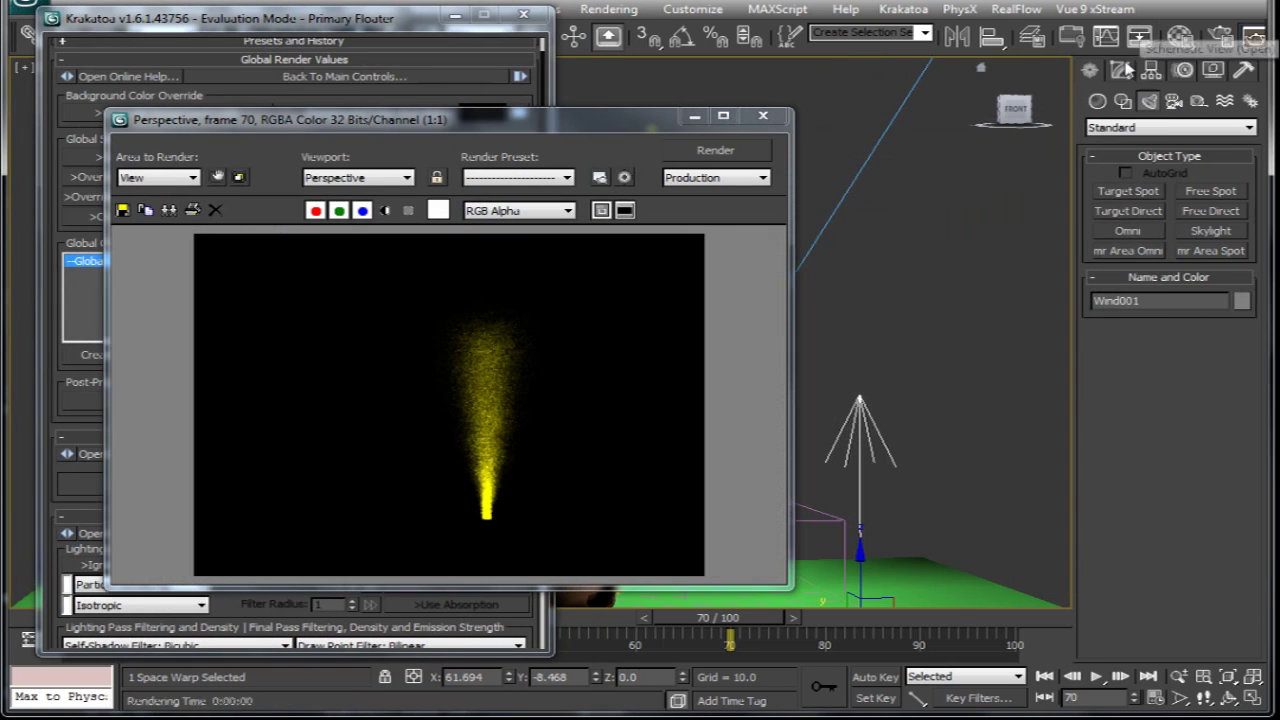
# - Raise the Wind space warp's Turbulence to 2.66 and move the rendered frame aside to see the particles
pyautogui.click(1121, 70)
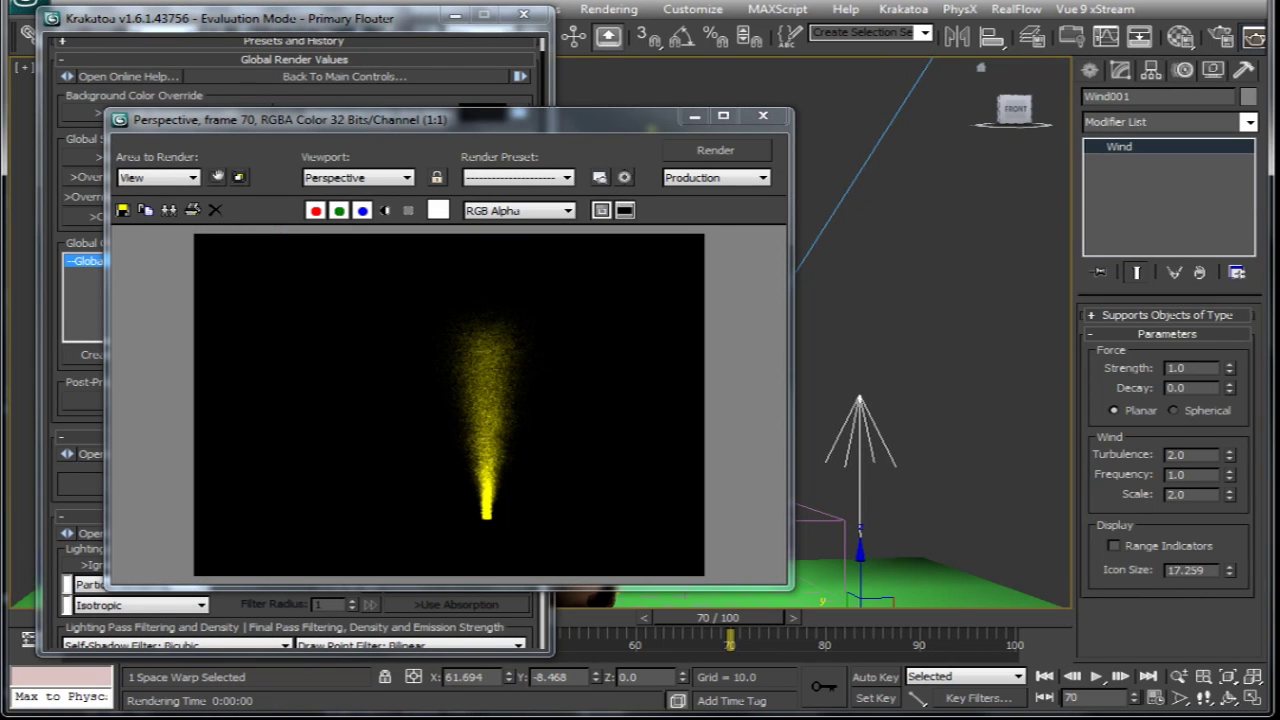
pyautogui.moveTo(1236, 464); pyautogui.dragTo(1236, 448)
pyautogui.moveTo(663, 127); pyautogui.dragTo(423, 104)
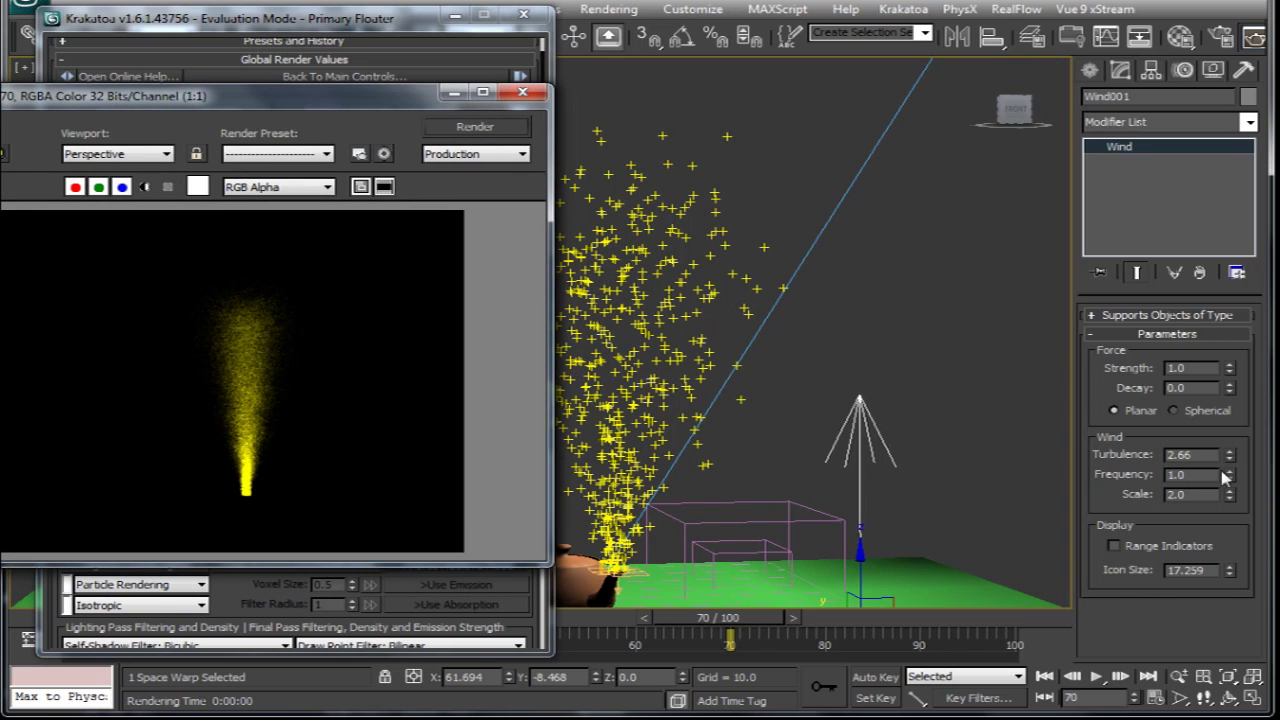
# - Set the Wind space warp's Strength to 2.01 and its Turbulence to 4.522
pyautogui.rightClick(1231, 370)
pyautogui.hotkey('ctrl', 'z')
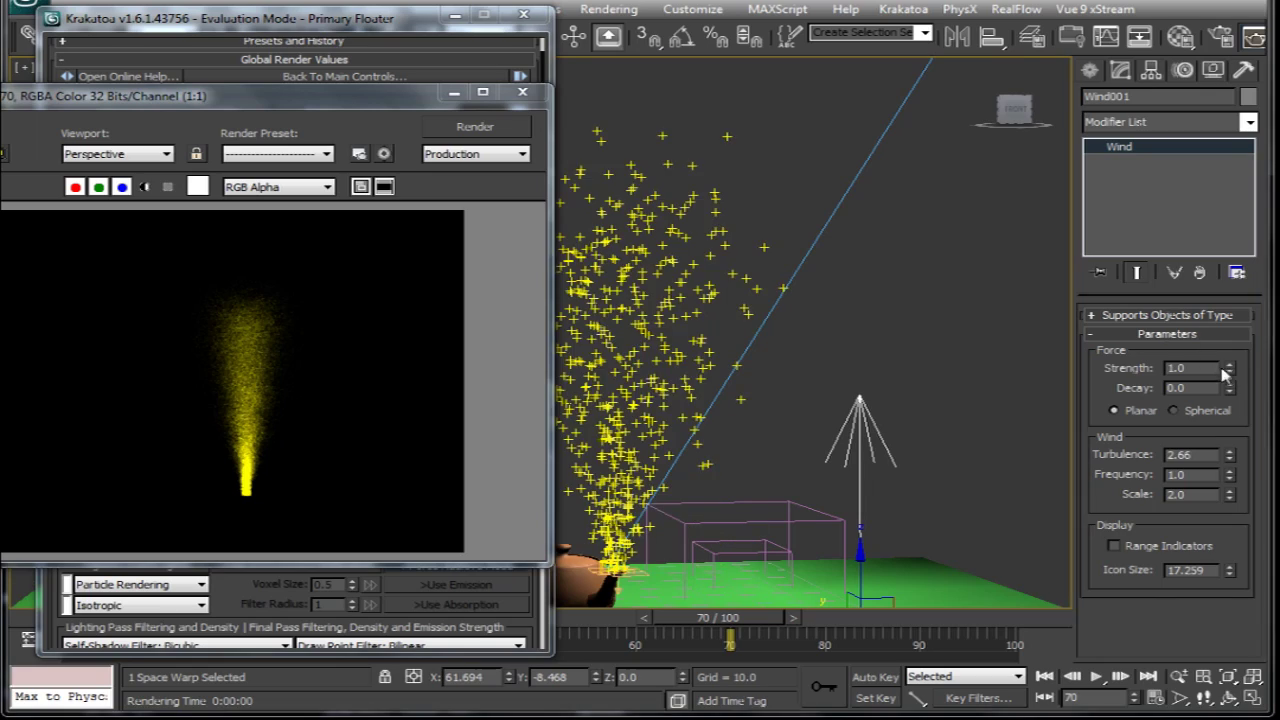
pyautogui.moveTo(1226, 370); pyautogui.dragTo(1215, 340)
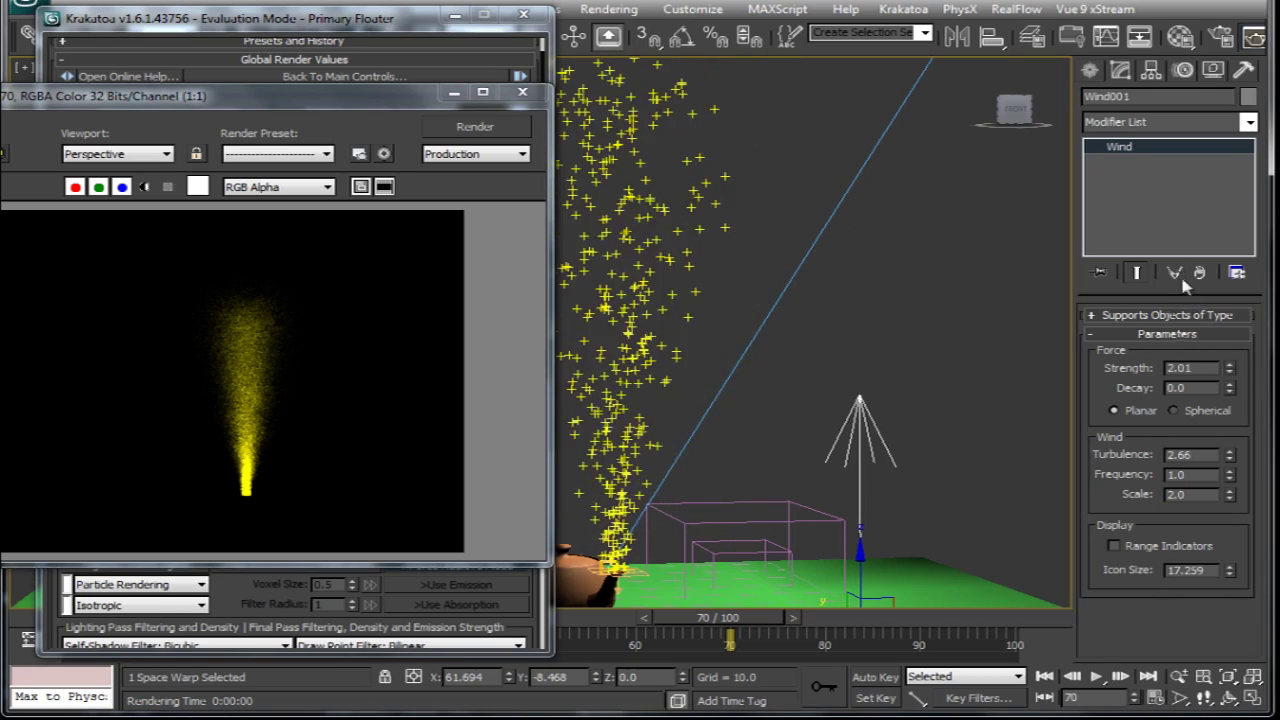
pyautogui.moveTo(1230, 455); pyautogui.dragTo(1230, 392)
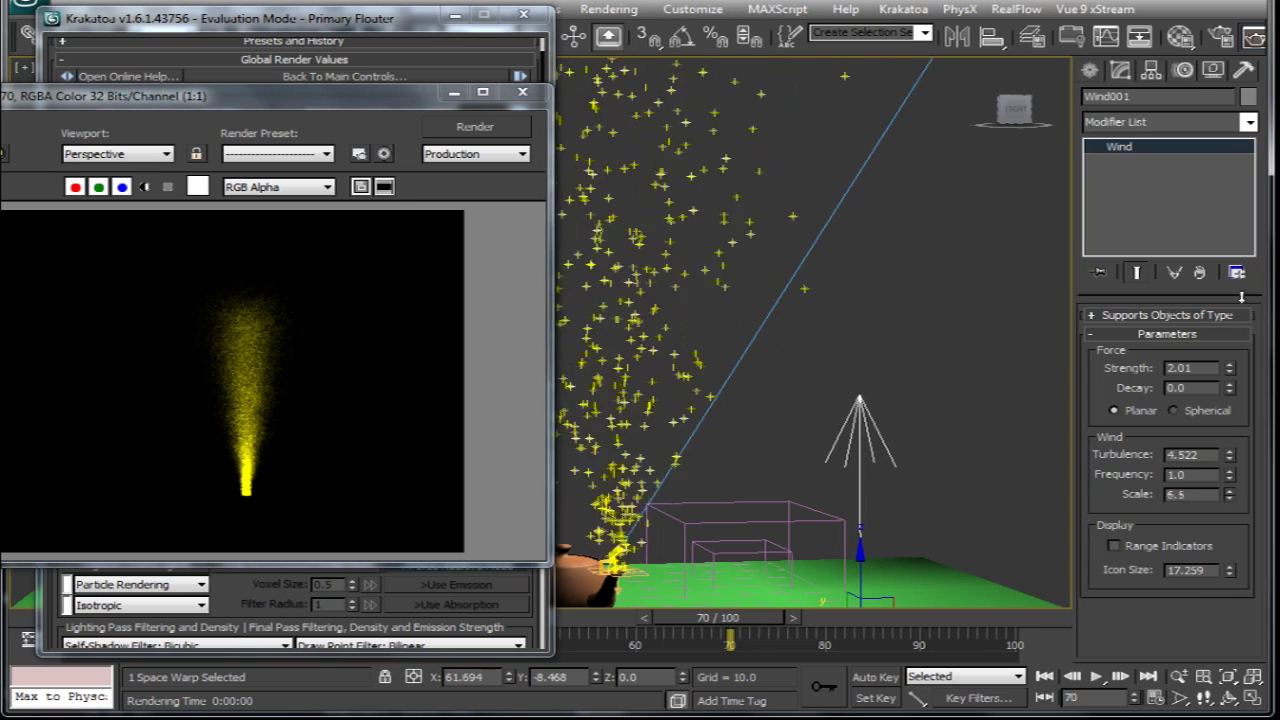
# - Set the Wind space warp's Scale to 0.17 and render the Perspective view again
pyautogui.moveTo(1230, 494); pyautogui.dragTo(1217, 617)
pyautogui.moveTo(1232, 494); pyautogui.dragTo(1233, 496)
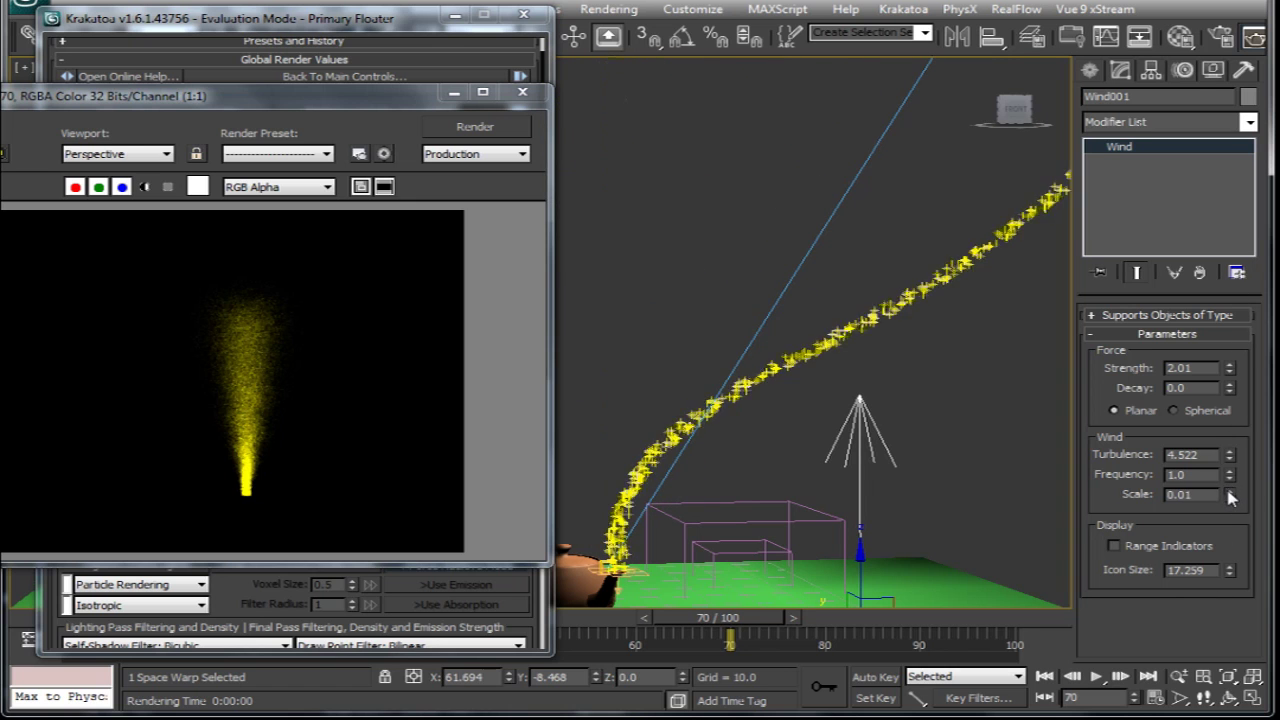
pyautogui.click(1231, 492)
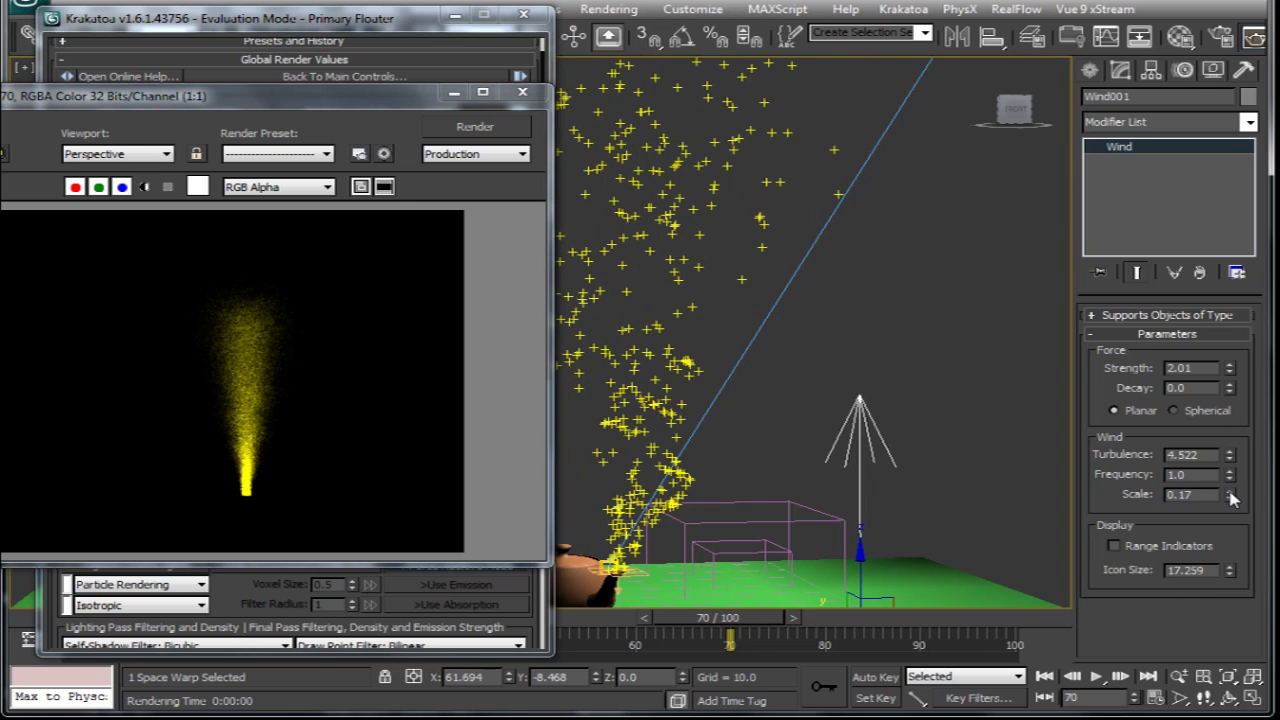
pyautogui.click(504, 134)
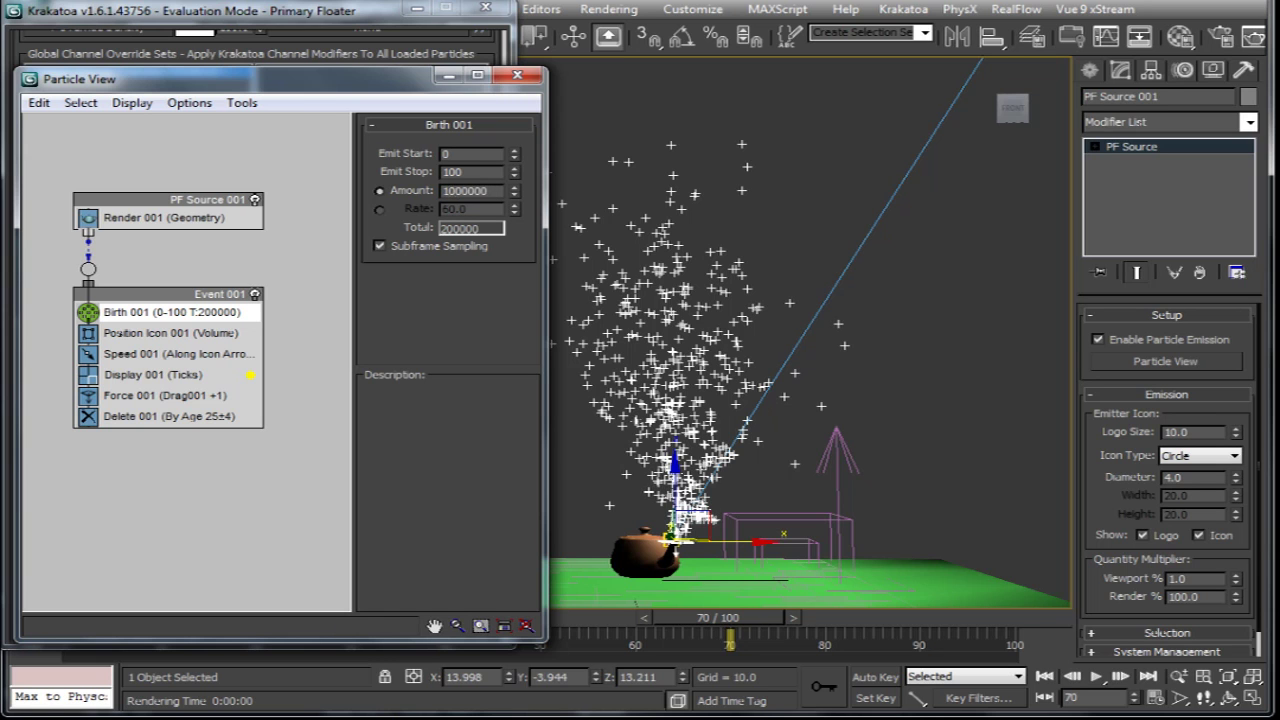
# - Apply a Birth amount of 1000000, set the PF Source's Viewport quantity multiplier to 0.1, and close Particle View
pyautogui.press('Return')
pyautogui.click(198, 202)
pyautogui.moveTo(490, 300); pyautogui.dragTo(490, 144)
pyautogui.doubleClick(475, 280)
pyautogui.write('0.1')
pyautogui.press('Return')
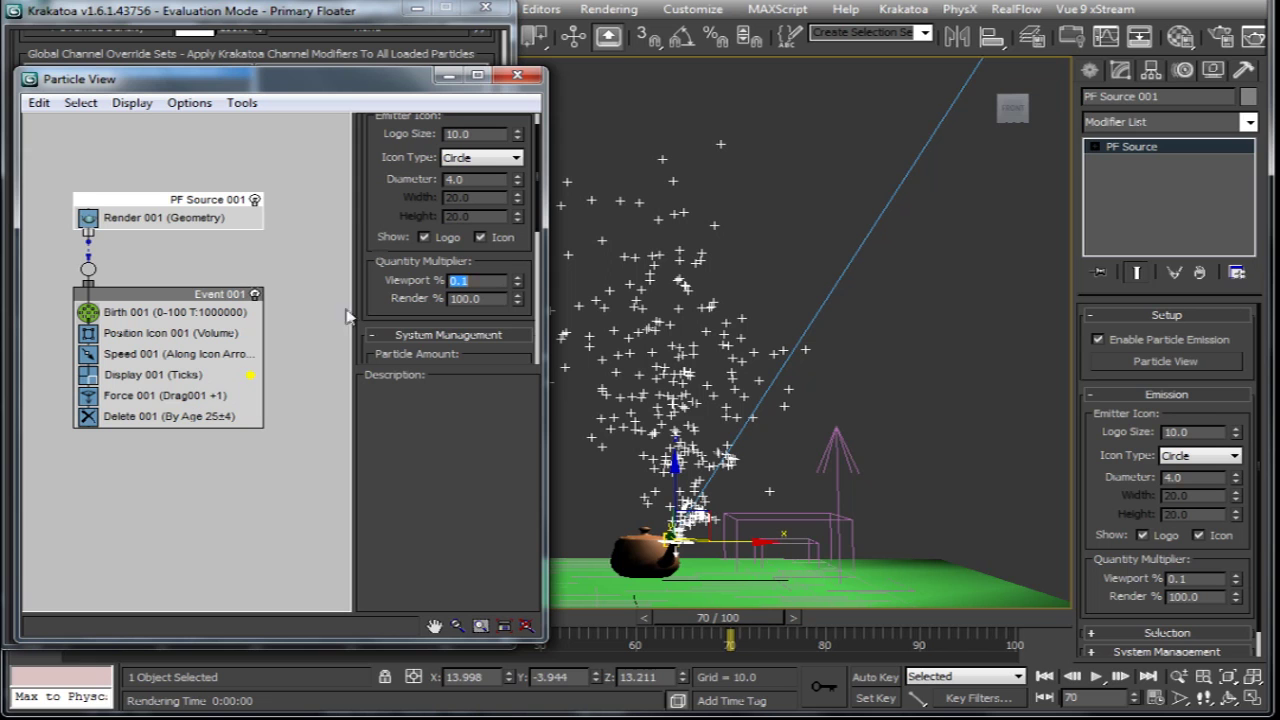
pyautogui.click(518, 75)
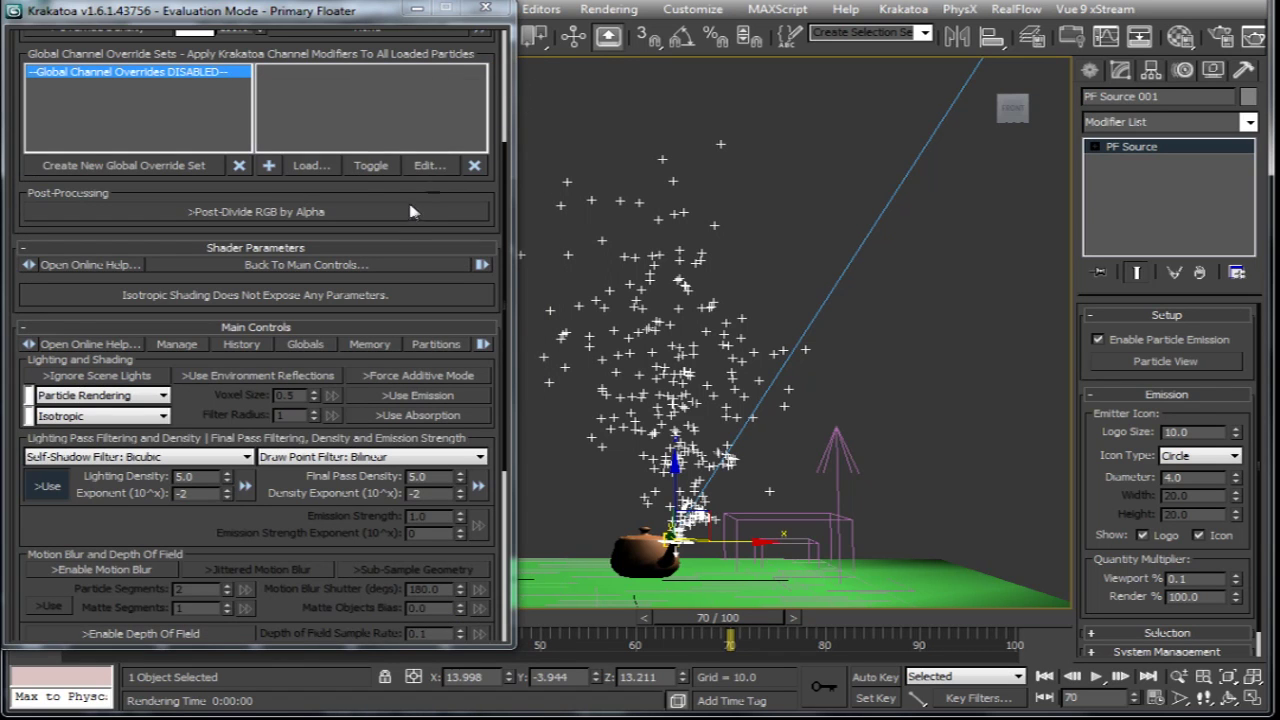
# - Exclude the Density, Color, Normal and ID channels from Krakatoa's saved particle channels, leaving only Position and Velocity
pyautogui.scroll(-4, 412, 215)
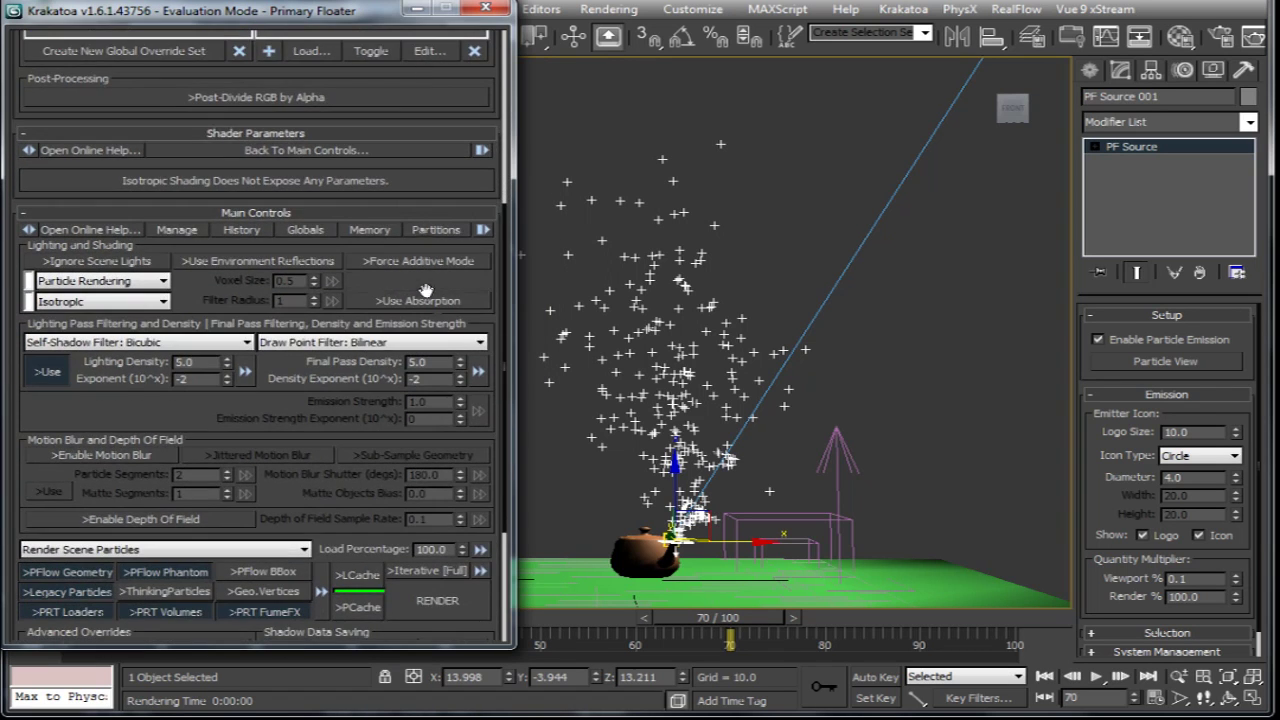
pyautogui.scroll(-7, 425, 290)
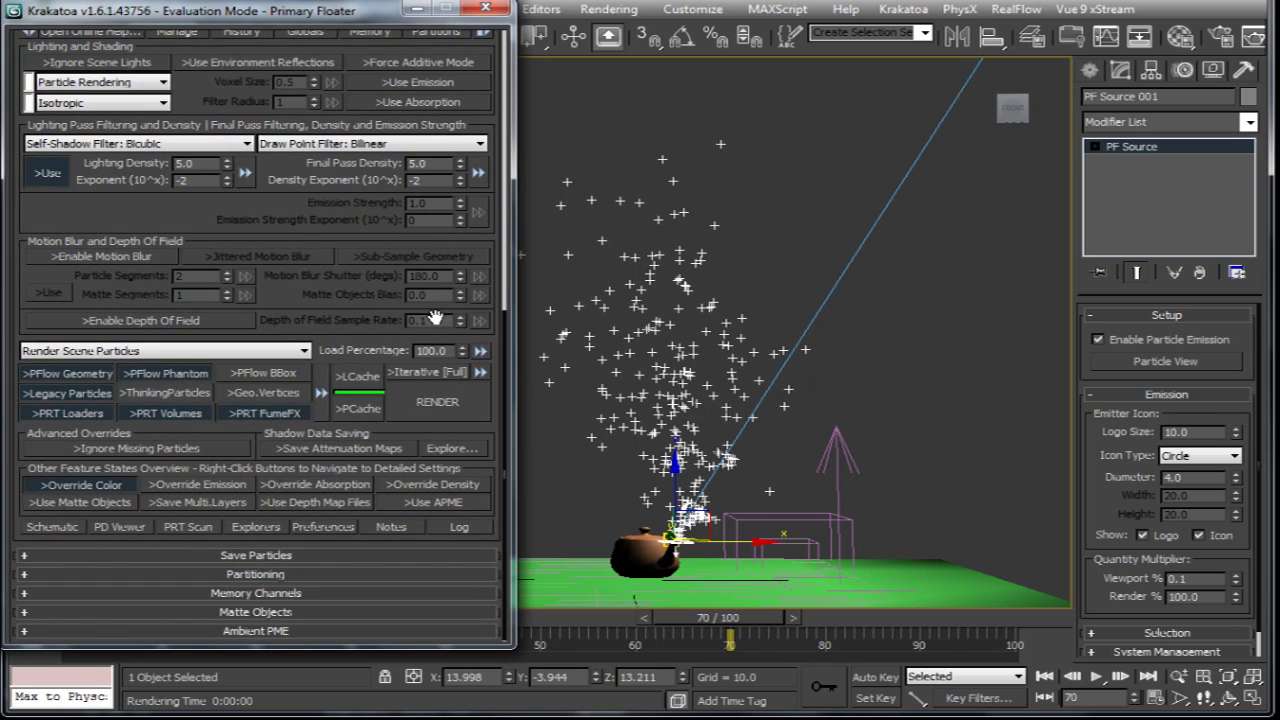
pyautogui.click(276, 558)
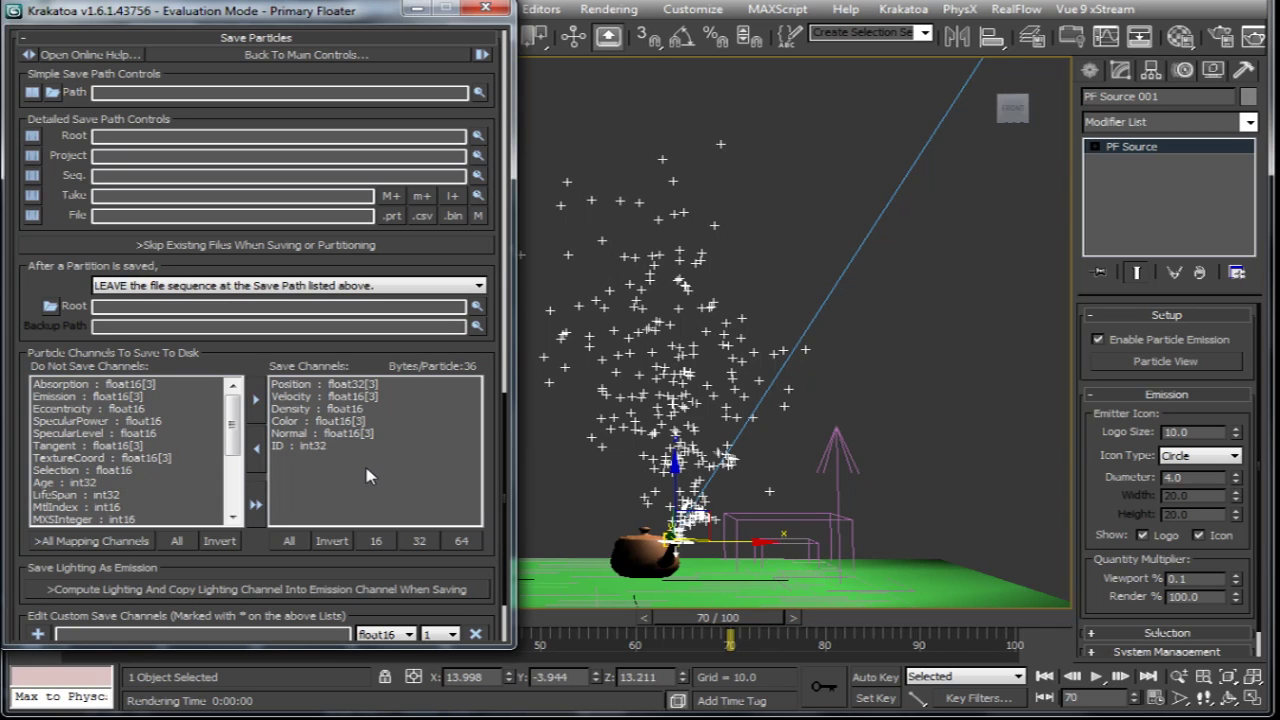
pyautogui.moveTo(320, 449); pyautogui.dragTo(330, 414)
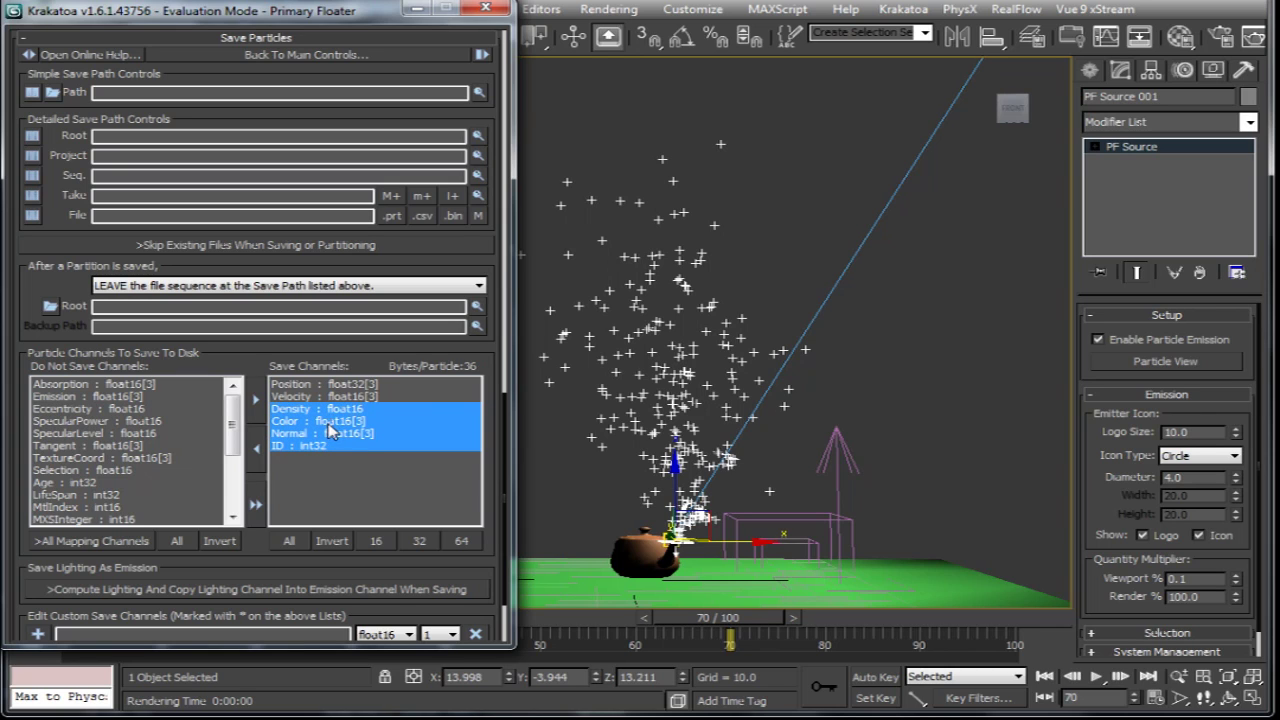
pyautogui.click(259, 449)
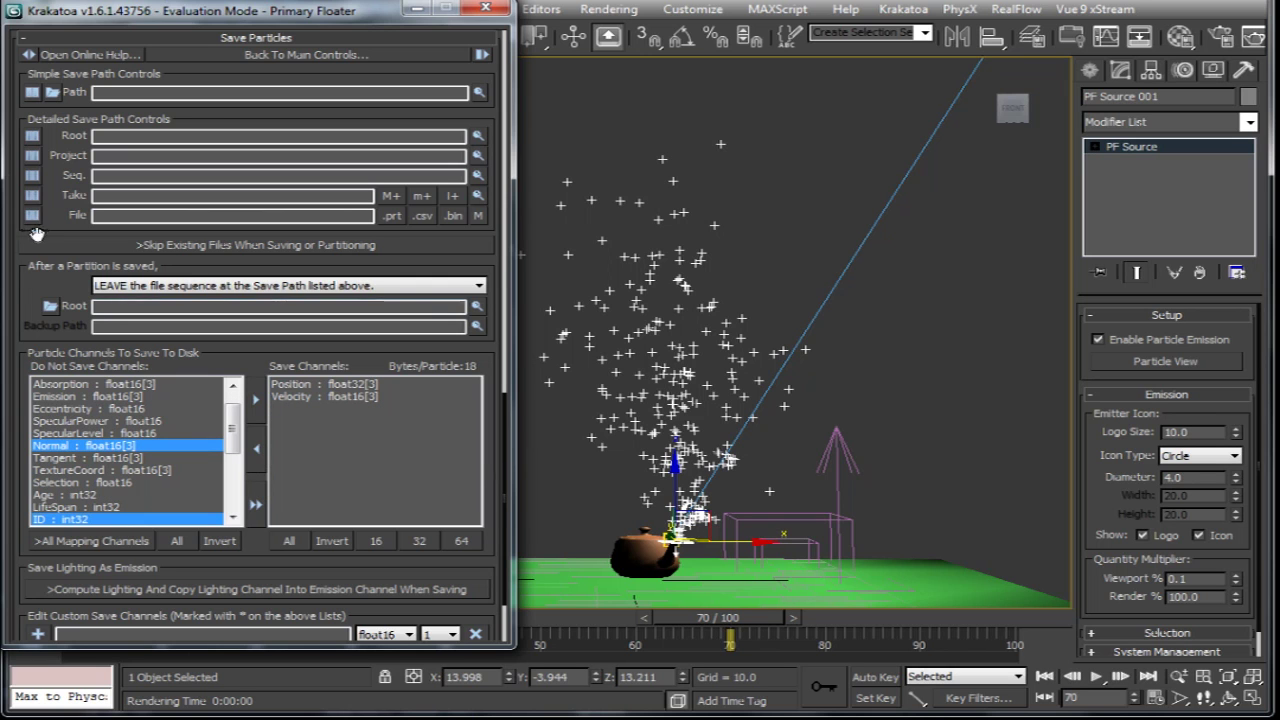
# - Set the particle save path to particles_.prt in the scenes folder and the mode to Save Particles To File Sequence
pyautogui.scroll(3, 73, 373)
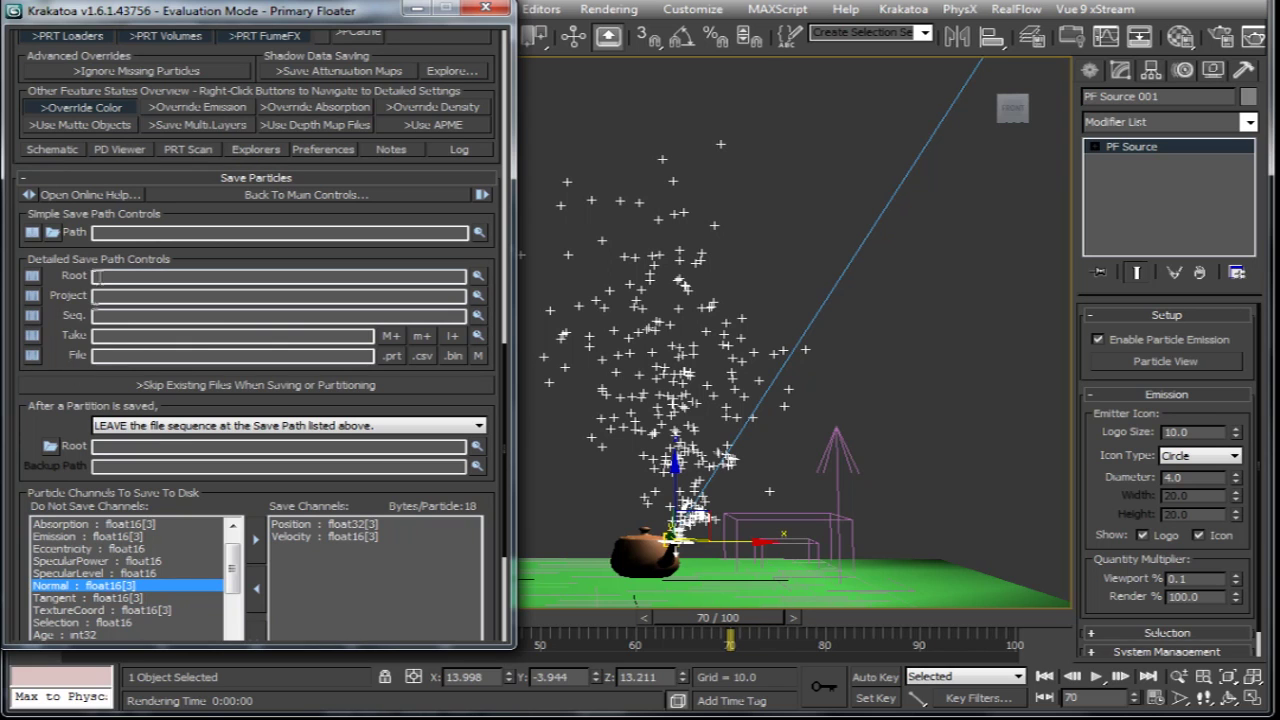
pyautogui.click(52, 232)
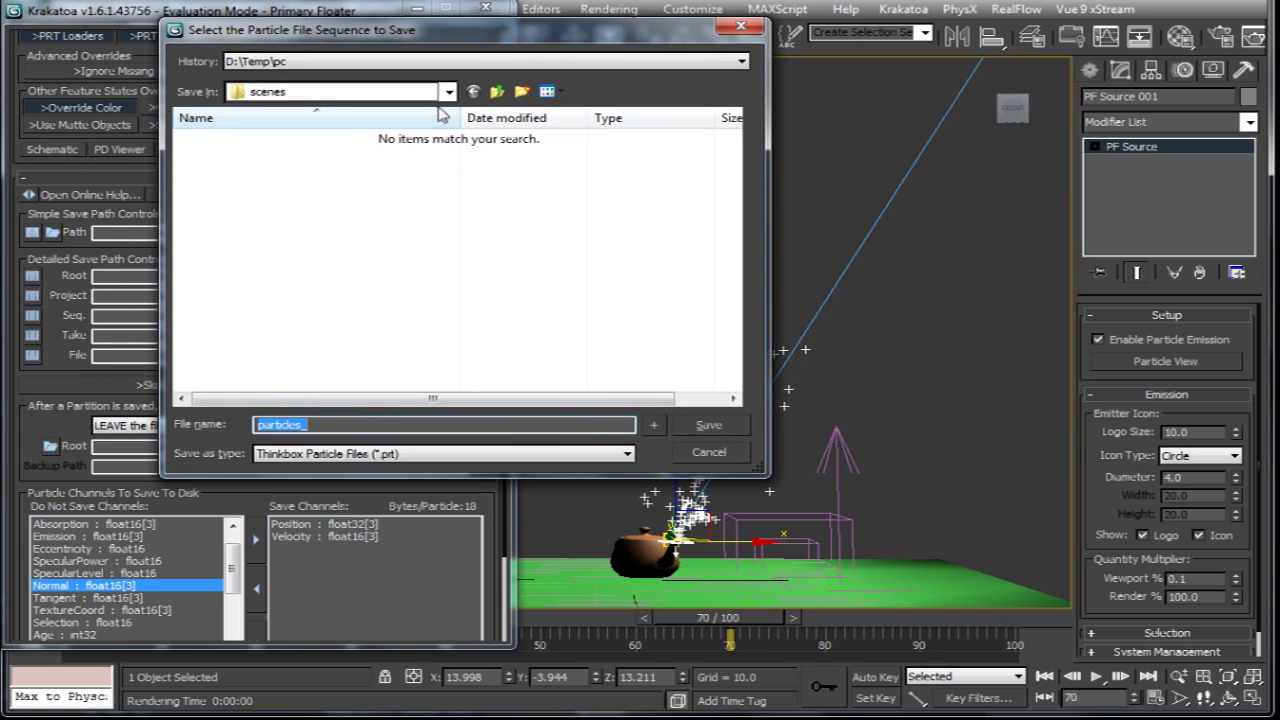
pyautogui.click(703, 425)
pyautogui.scroll(-2, 337, 492)
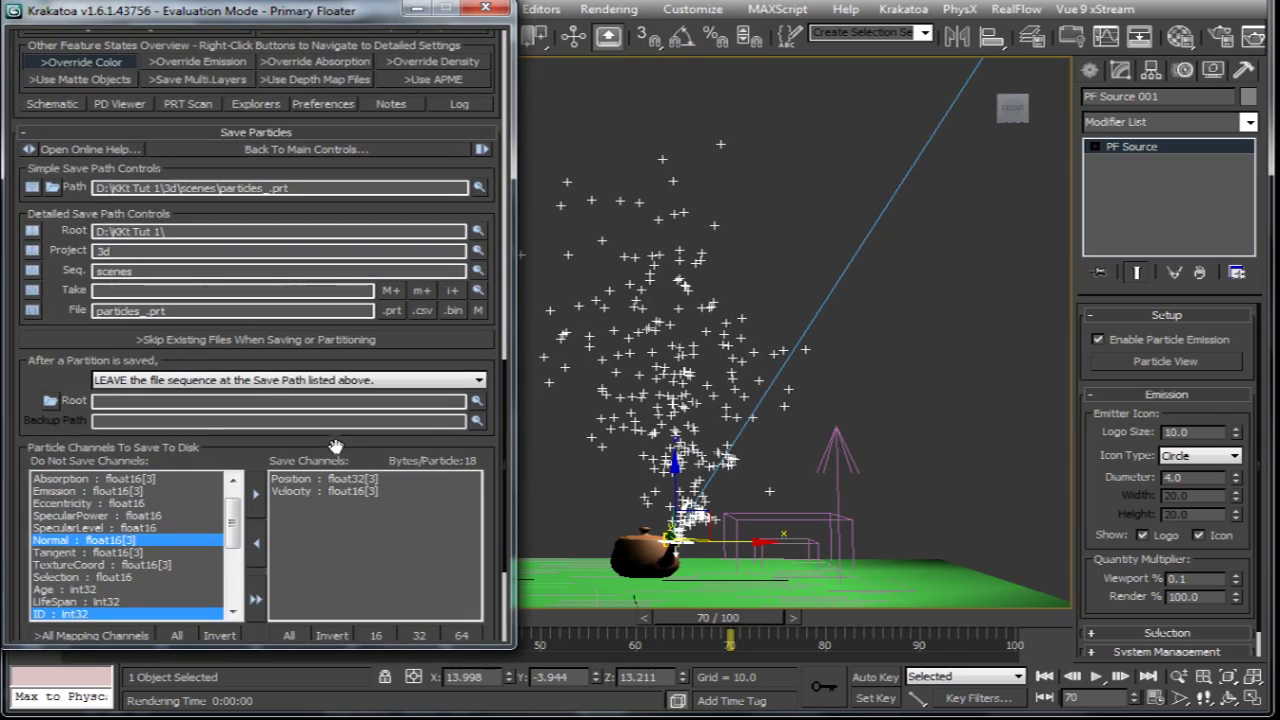
pyautogui.scroll(5, 316, 200)
pyautogui.scroll(2, 316, 200)
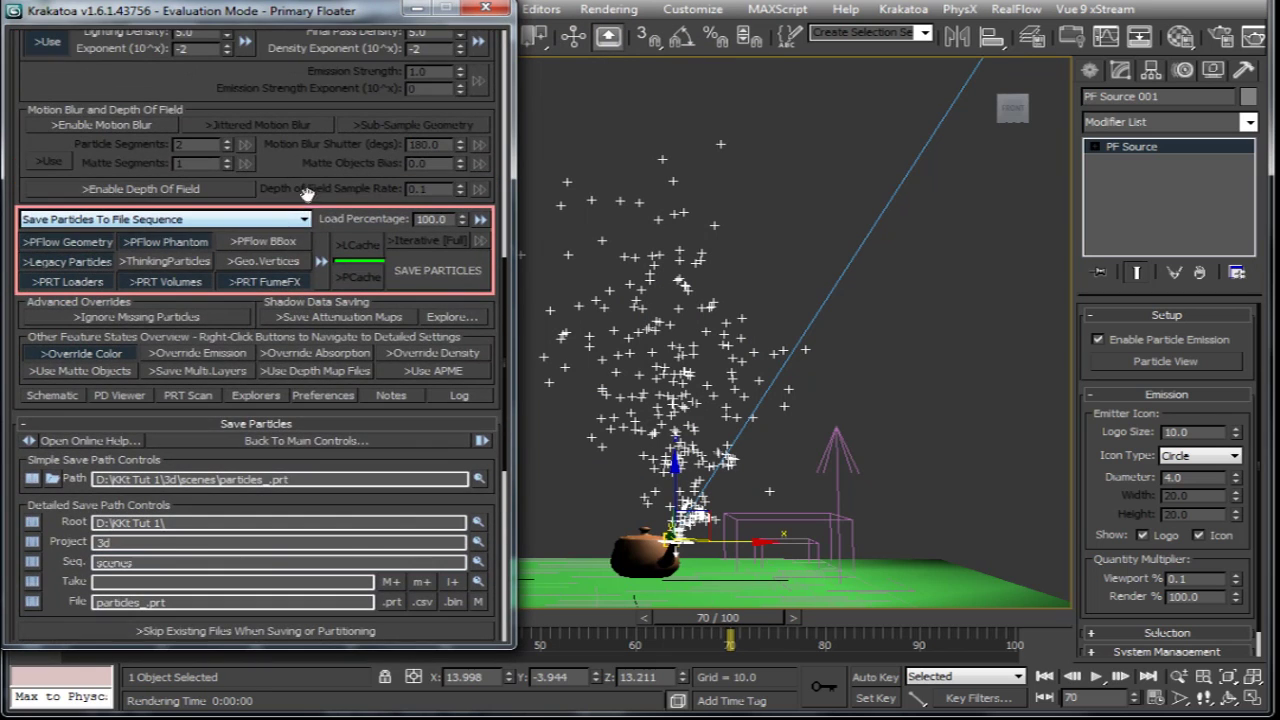
# - Set the particle saving range to the active segment 0-100 and check the time output in Render Setup
pyautogui.click(451, 285)
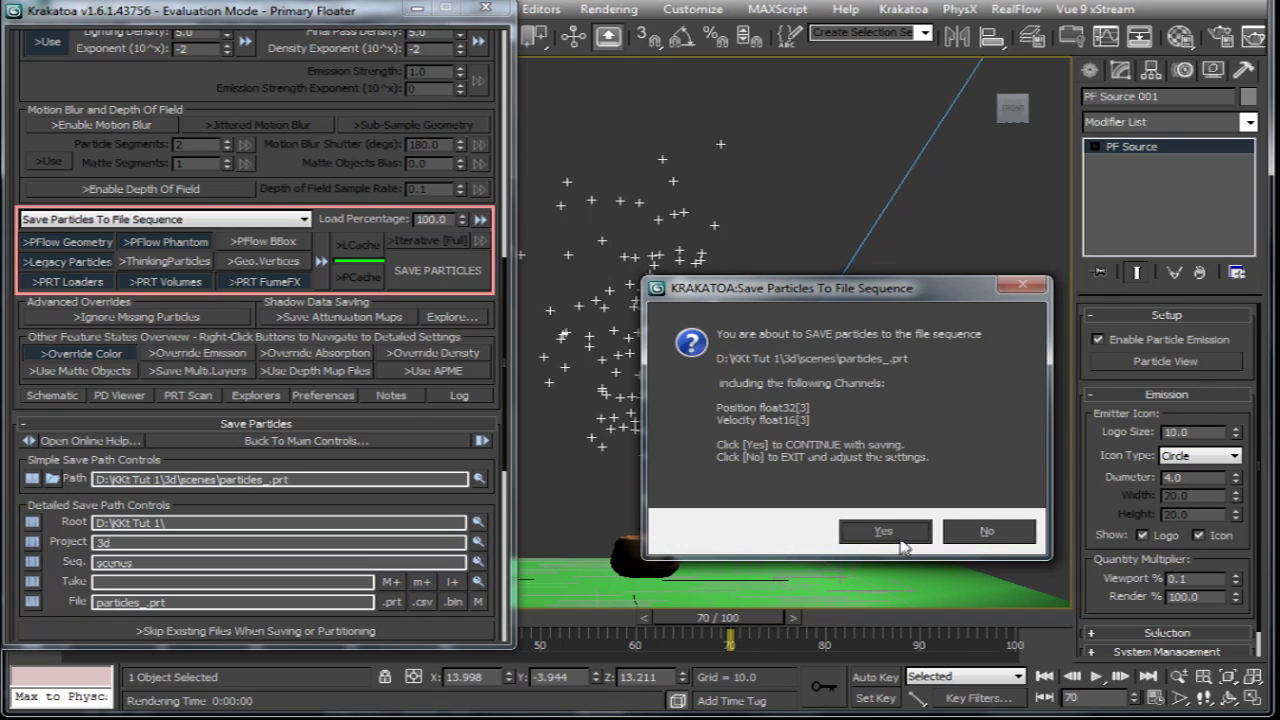
pyautogui.click(896, 539)
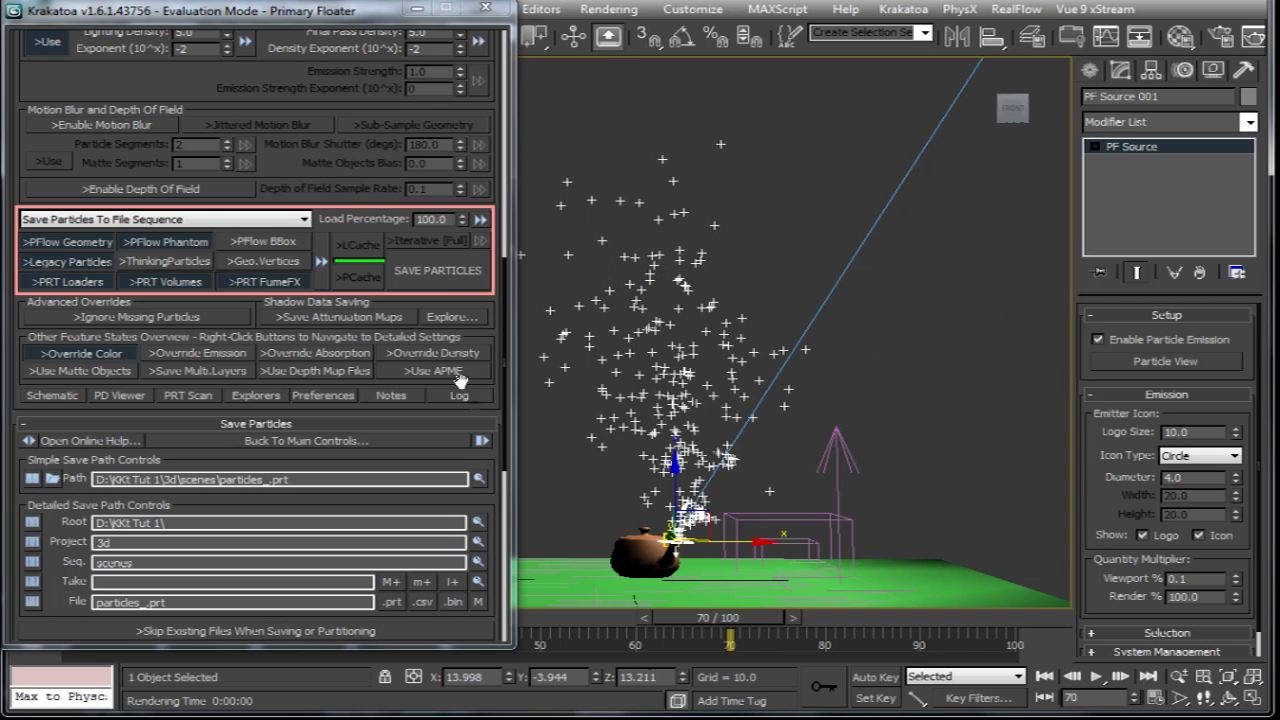
pyautogui.rightClick(433, 278)
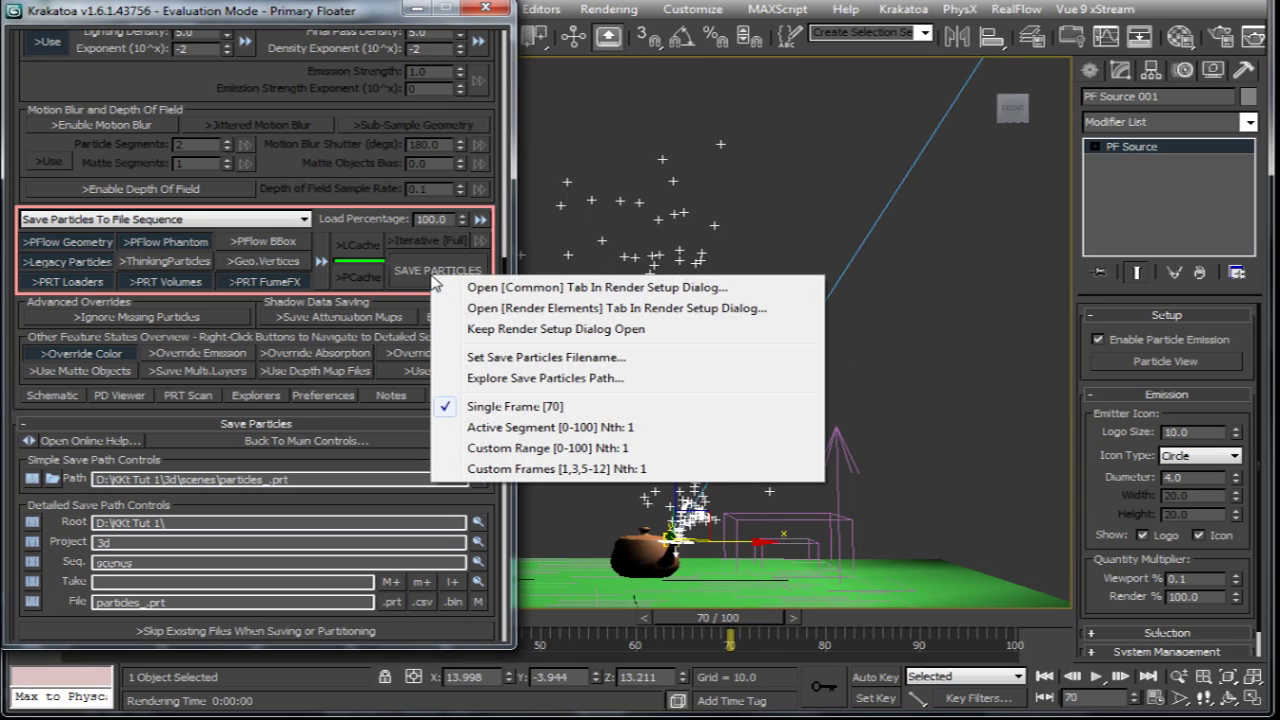
pyautogui.click(557, 431)
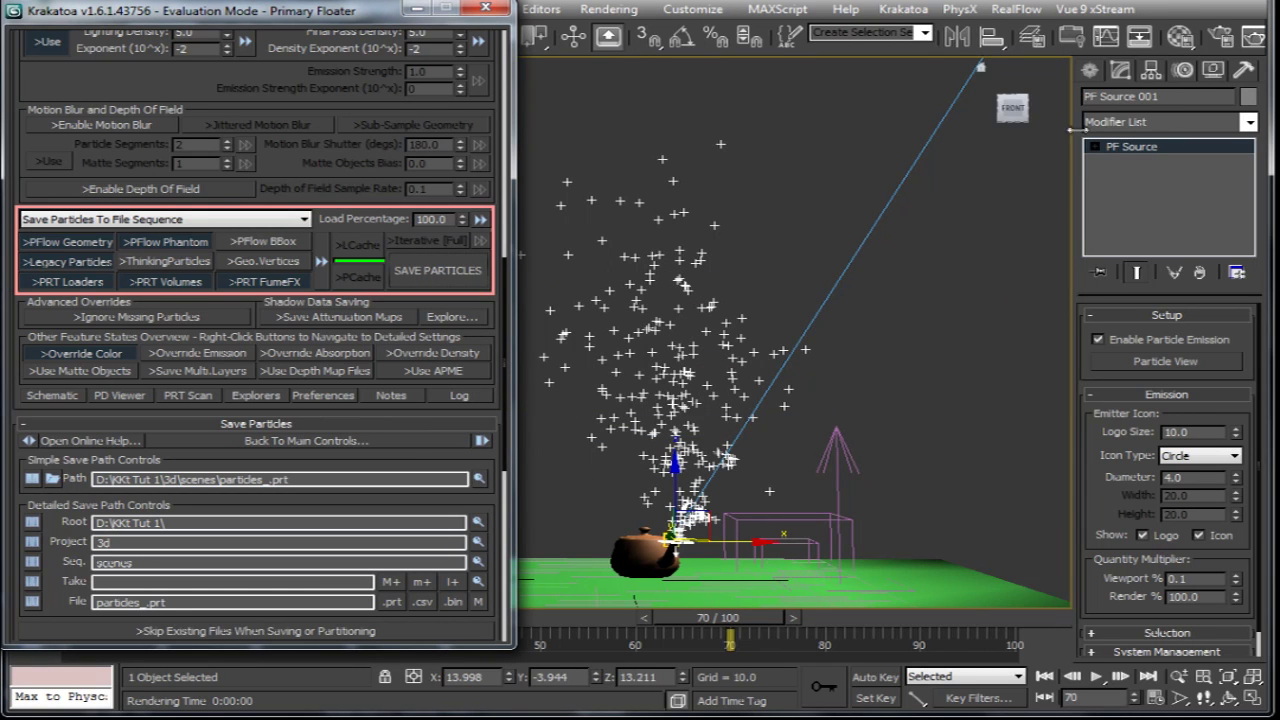
pyautogui.click(1221, 42)
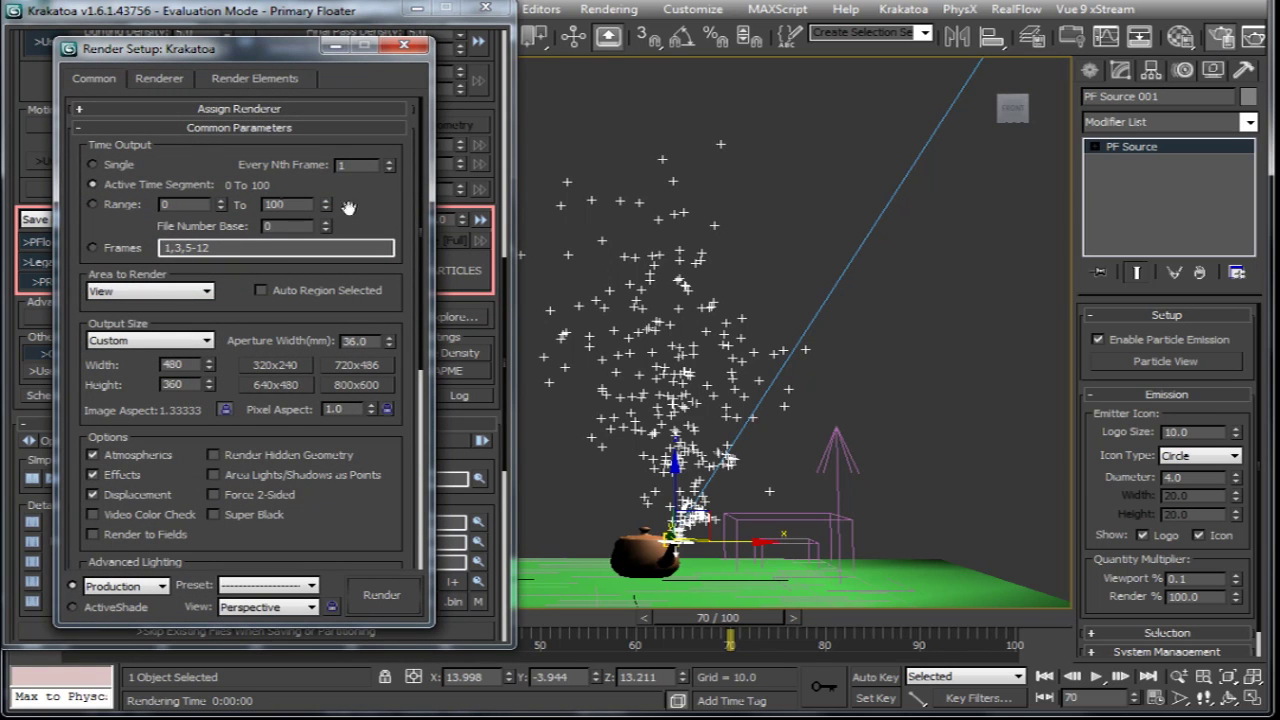
pyautogui.click(405, 48)
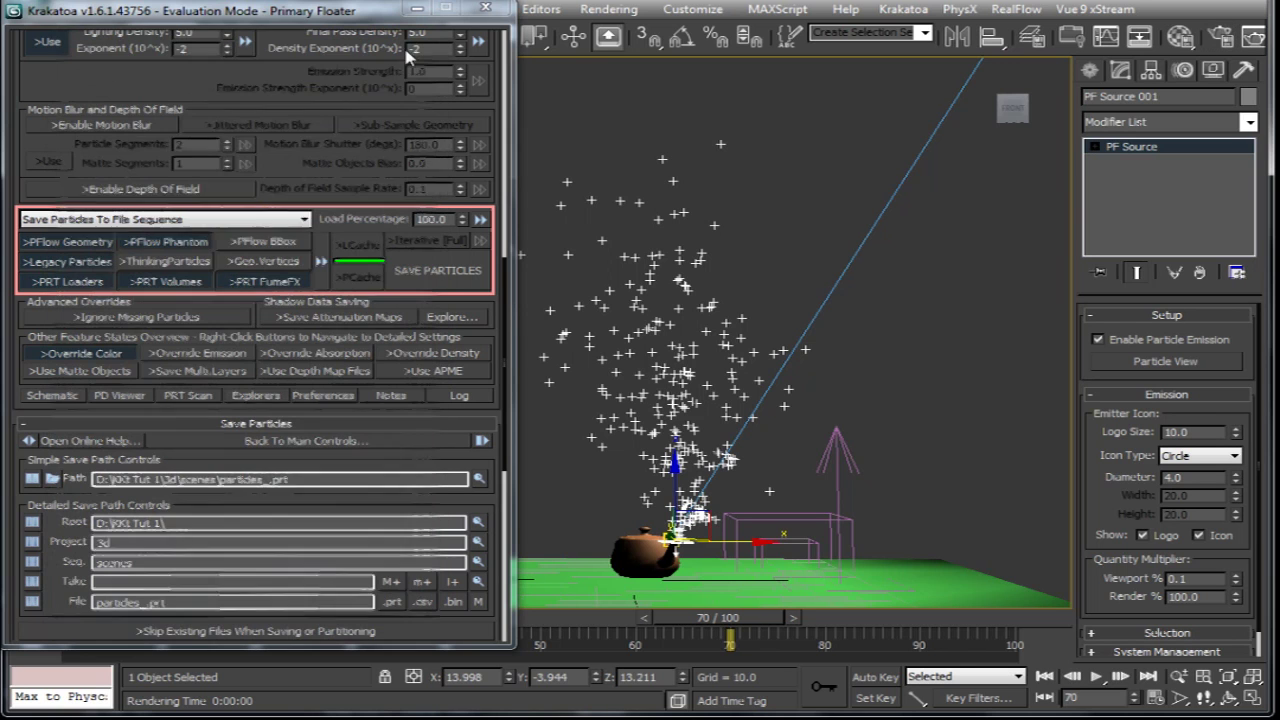
# - Save the particles to the particles_.prt file sequence and return Krakatoa's mode to Render Scene Particles
pyautogui.click(447, 280)
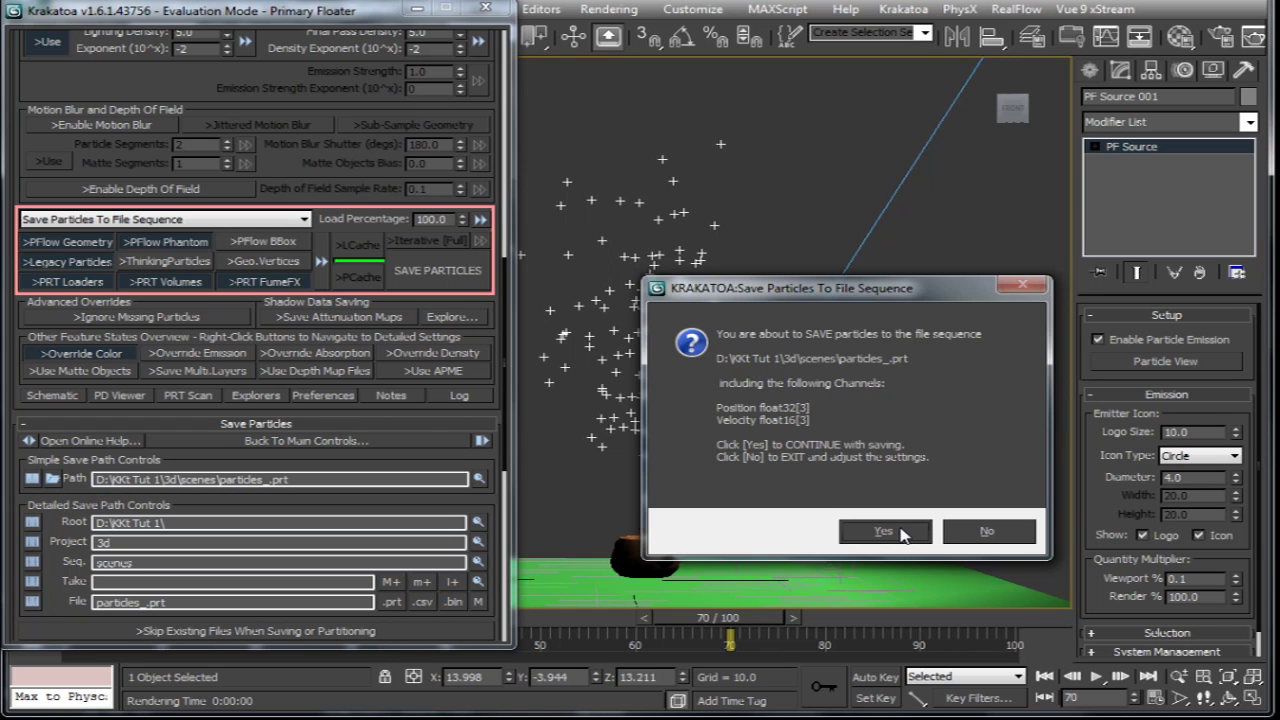
pyautogui.click(884, 531)
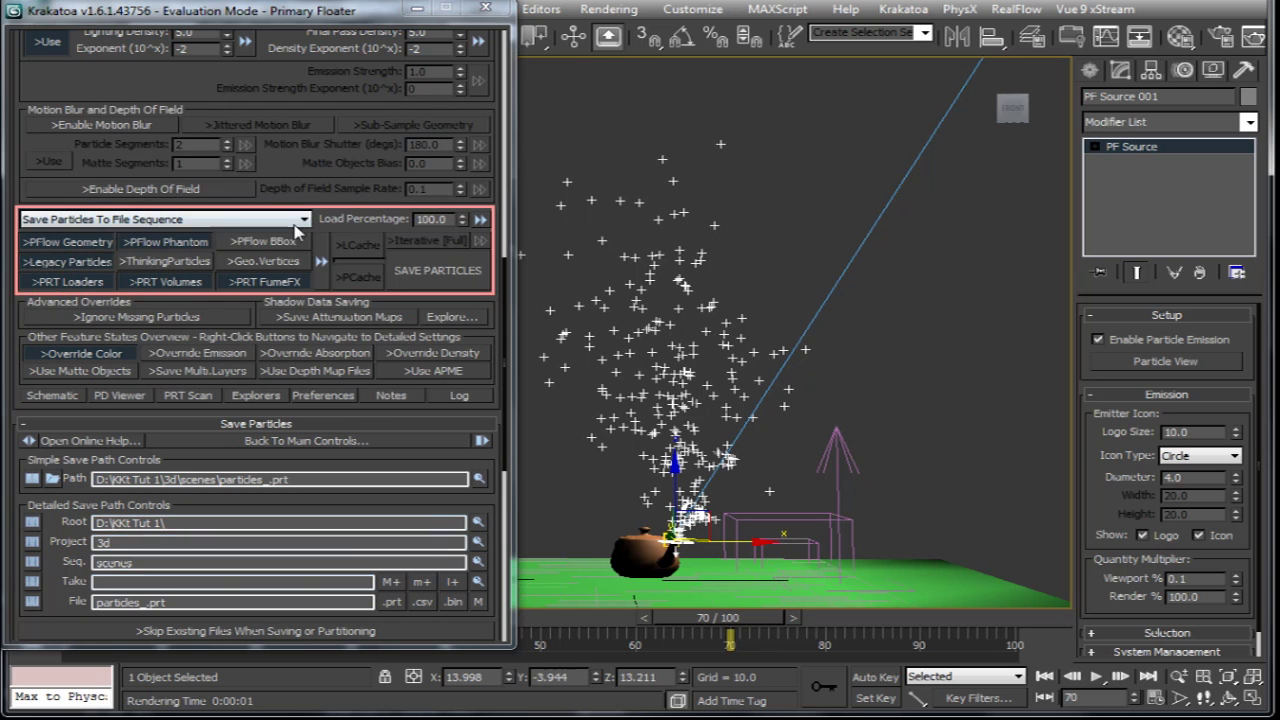
pyautogui.click(296, 222)
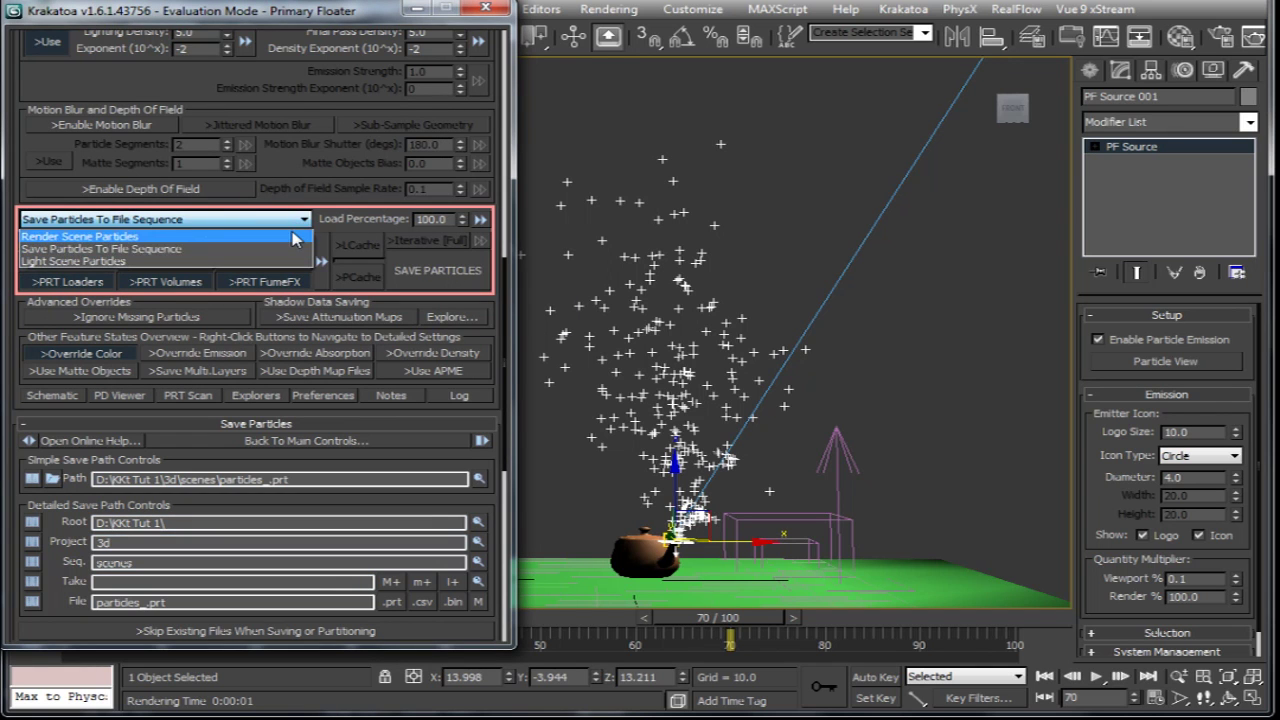
pyautogui.click(293, 236)
pyautogui.moveTo(290, 230); pyautogui.dragTo(320, 374)
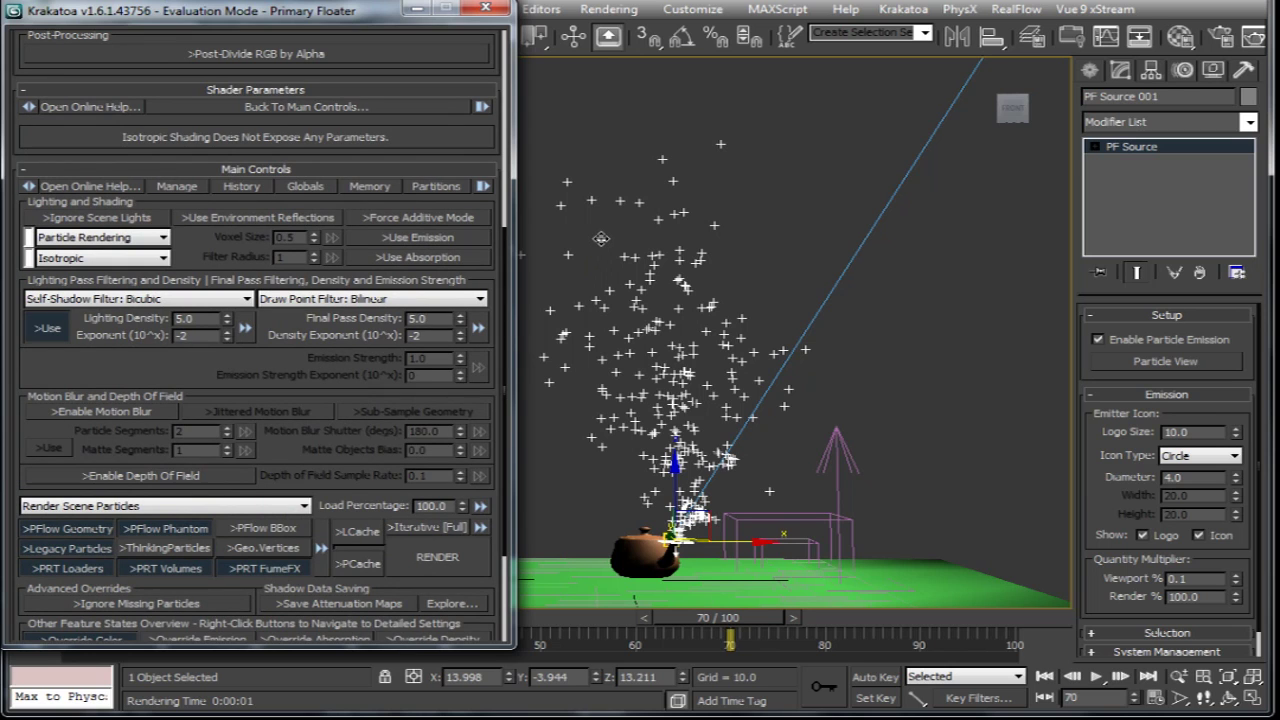
# - Turn off Event 001 and PF Source 001, then close Particle View and the Krakatoa floater
pyautogui.press('6')
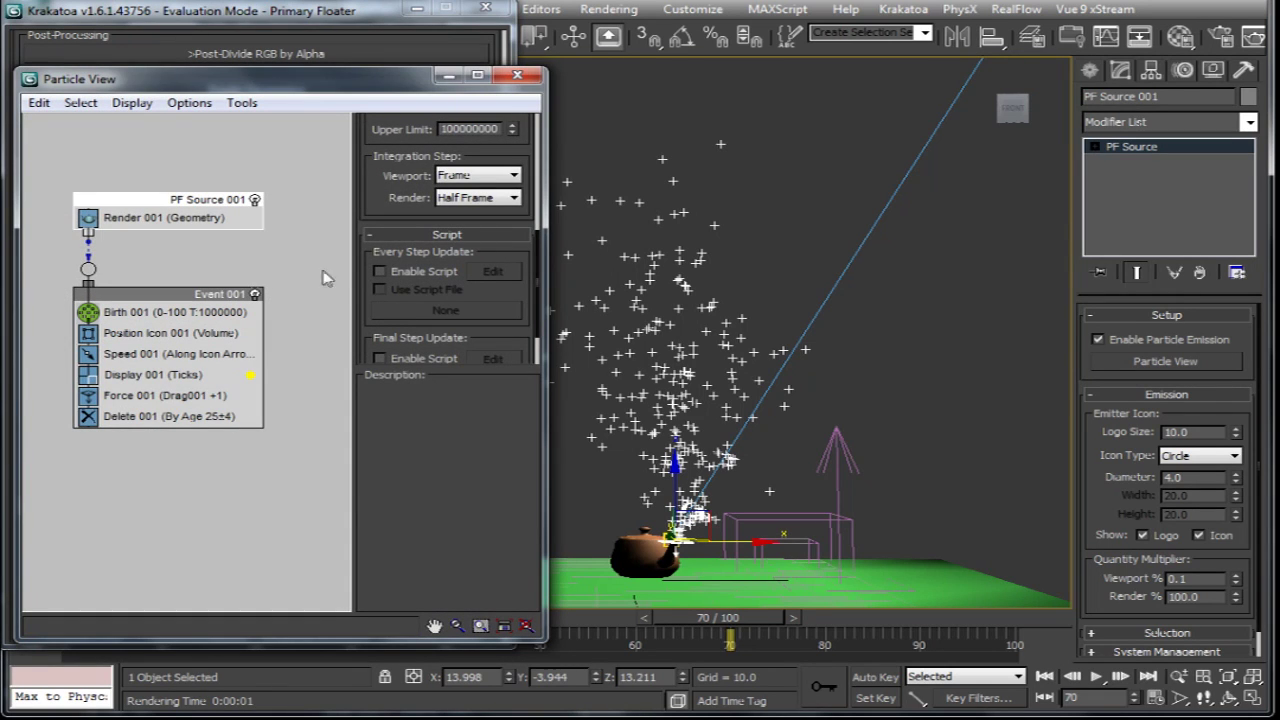
pyautogui.click(254, 294)
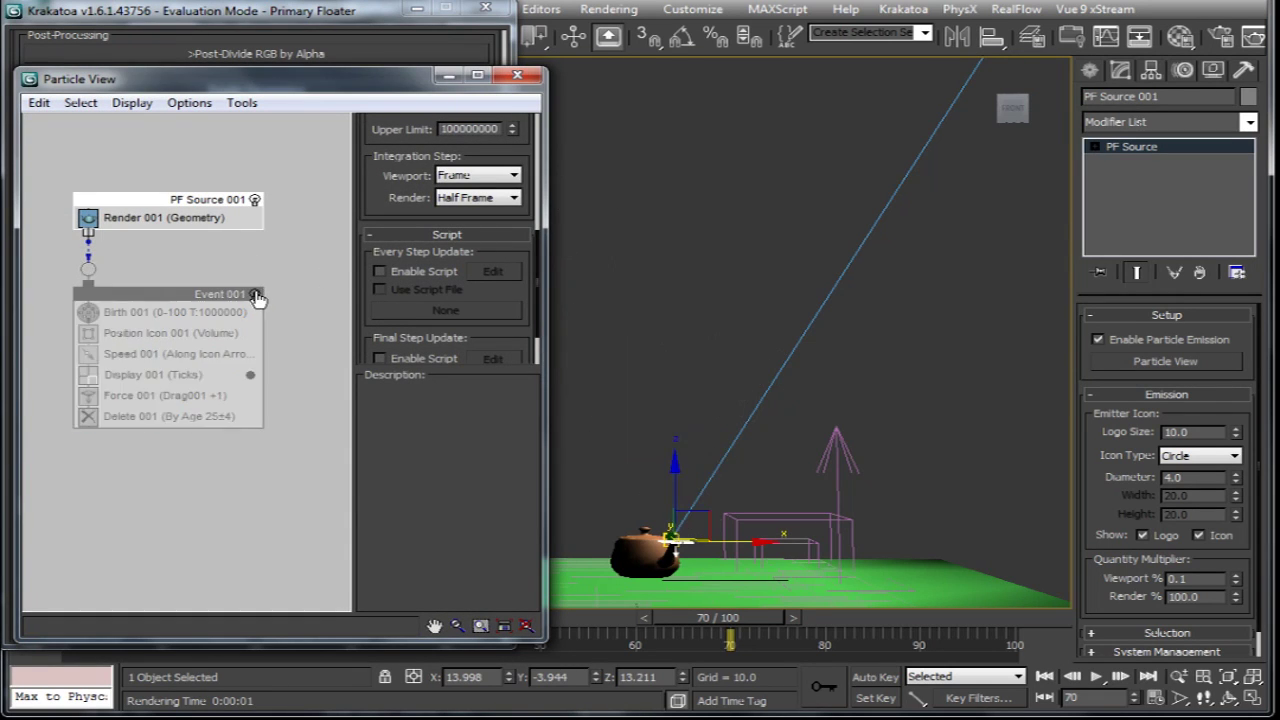
pyautogui.click(254, 200)
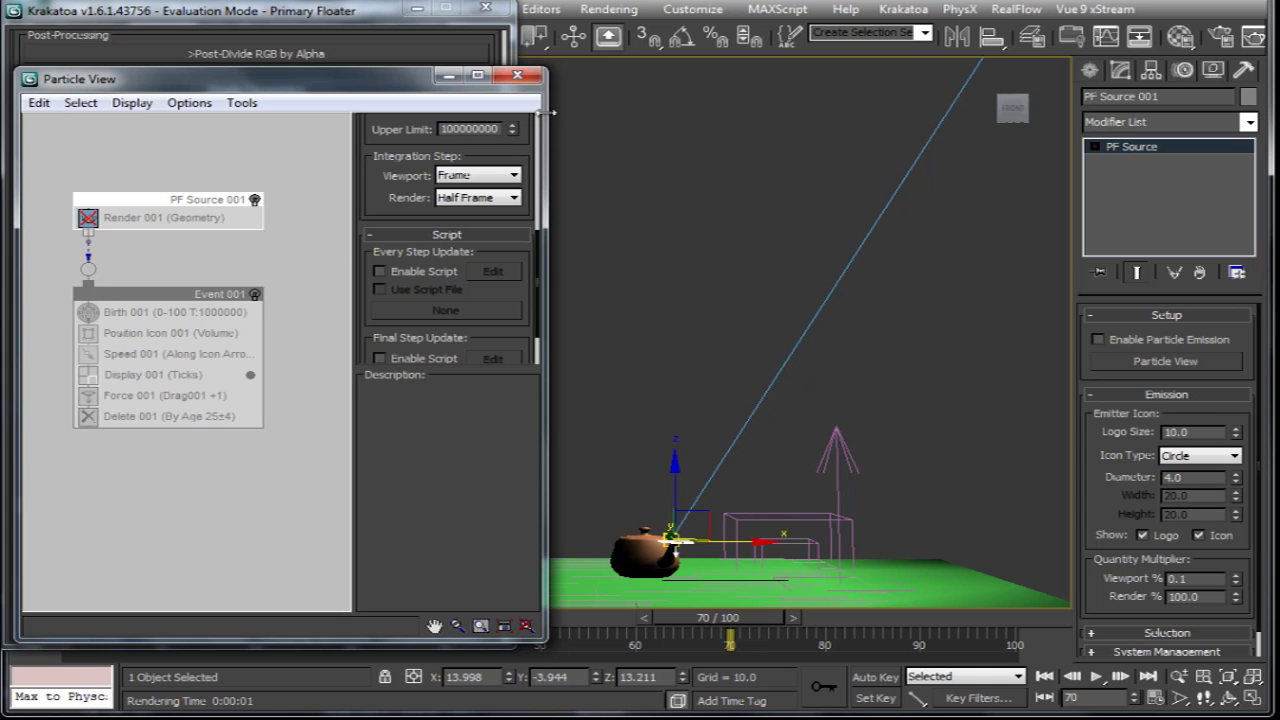
pyautogui.click(517, 76)
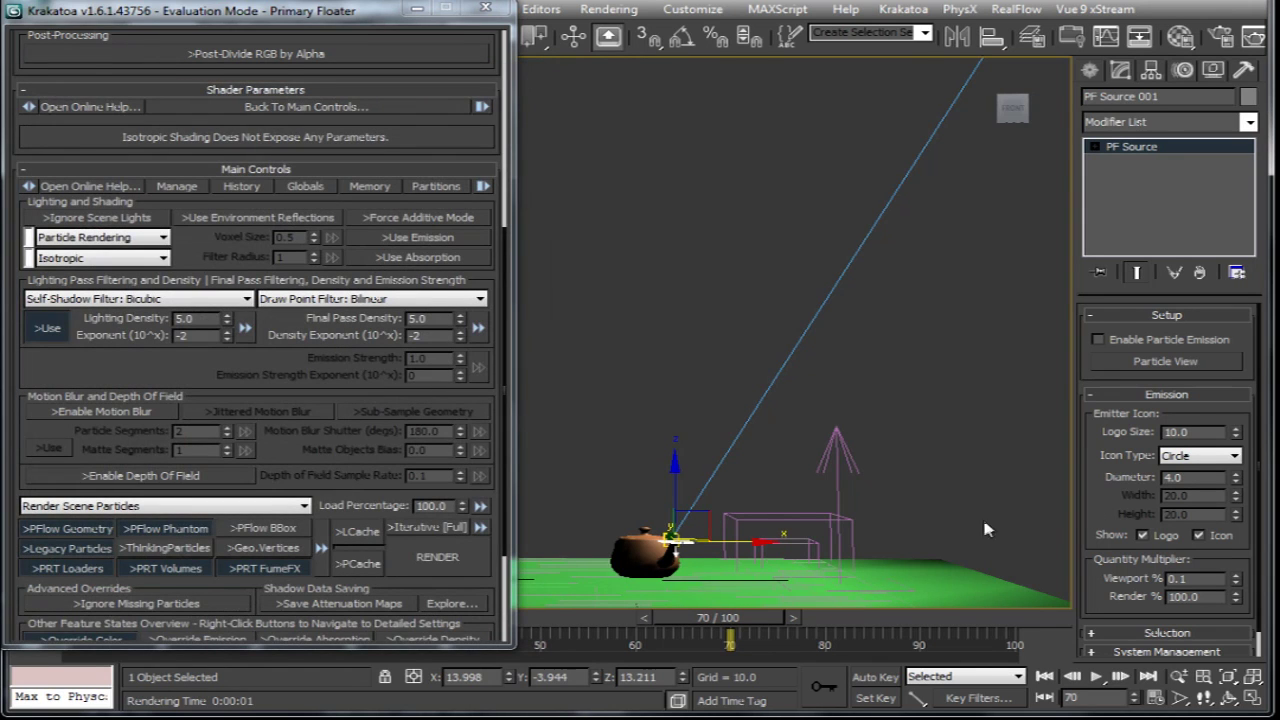
pyautogui.click(485, 8)
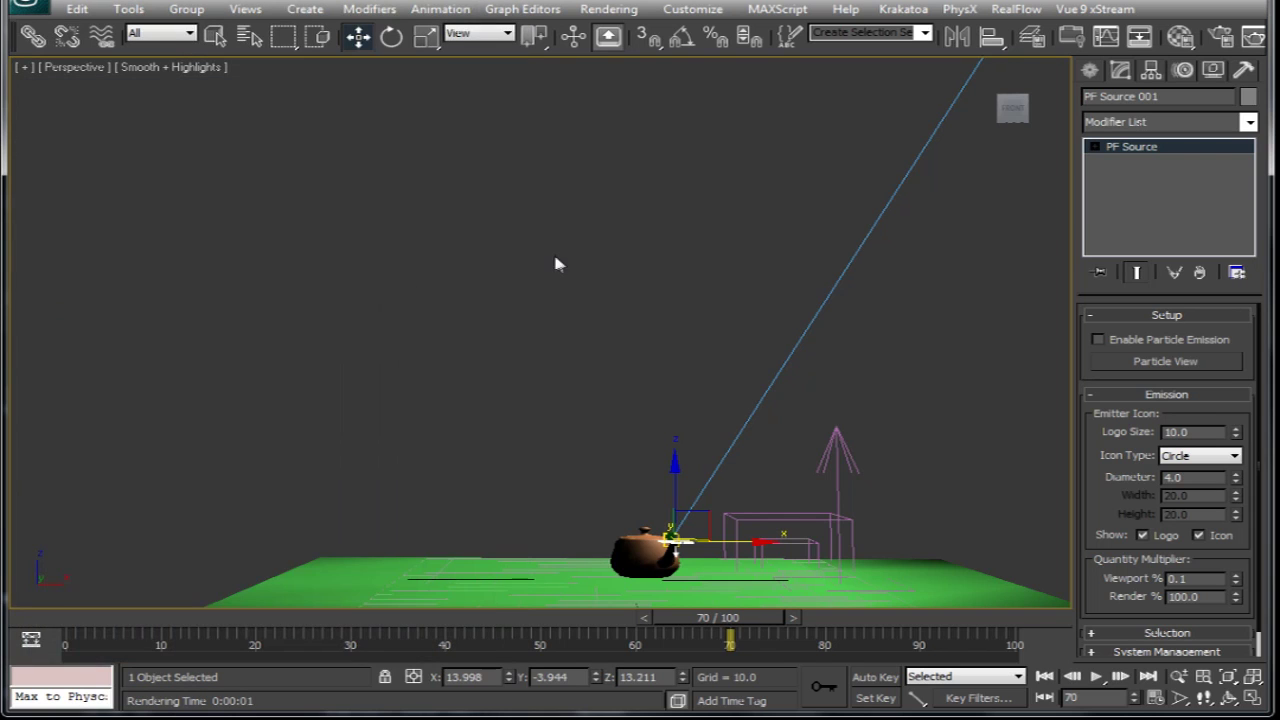
# - Create a Krakatoa PRT Loader on the green ground plane beside the teapot
pyautogui.keyDown('alt'); pyautogui.moveTo(562, 289); pyautogui.dragTo(1068, 92, button='middle'); pyautogui.keyUp('alt')
pyautogui.click(1090, 70)
pyautogui.click(1170, 127)
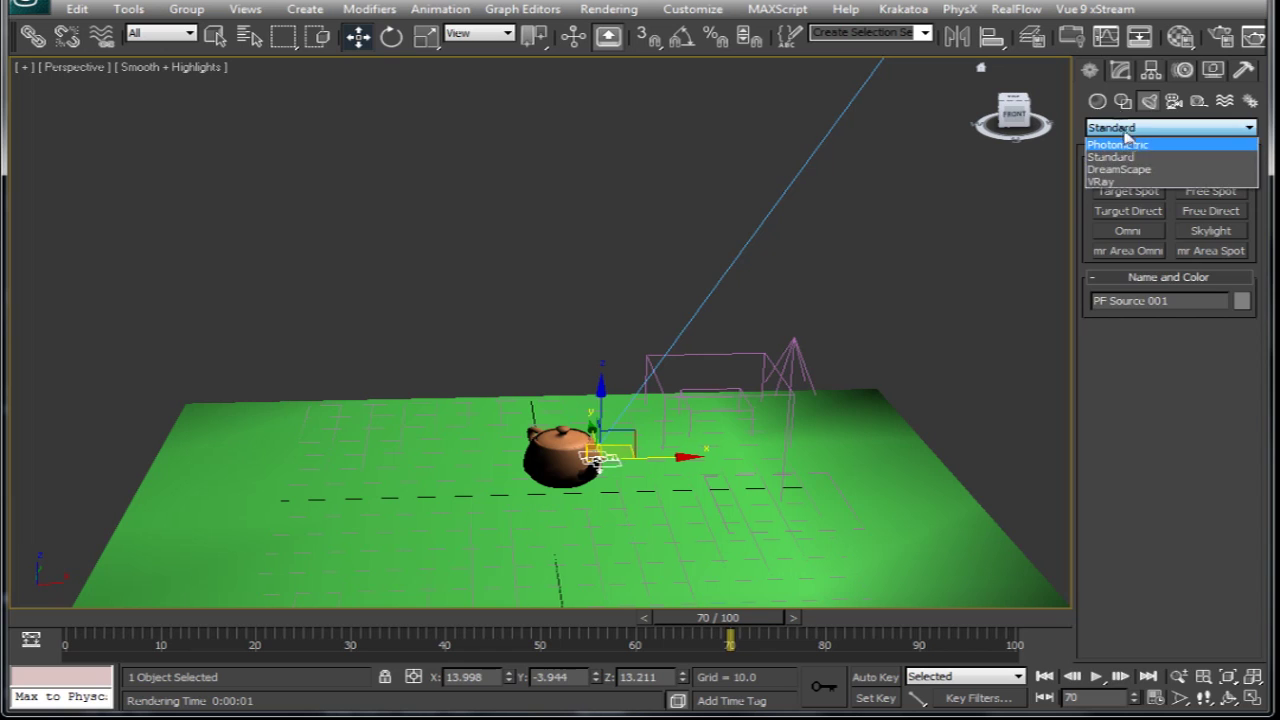
pyautogui.click(1098, 101)
pyautogui.click(1170, 127)
pyautogui.click(1108, 440)
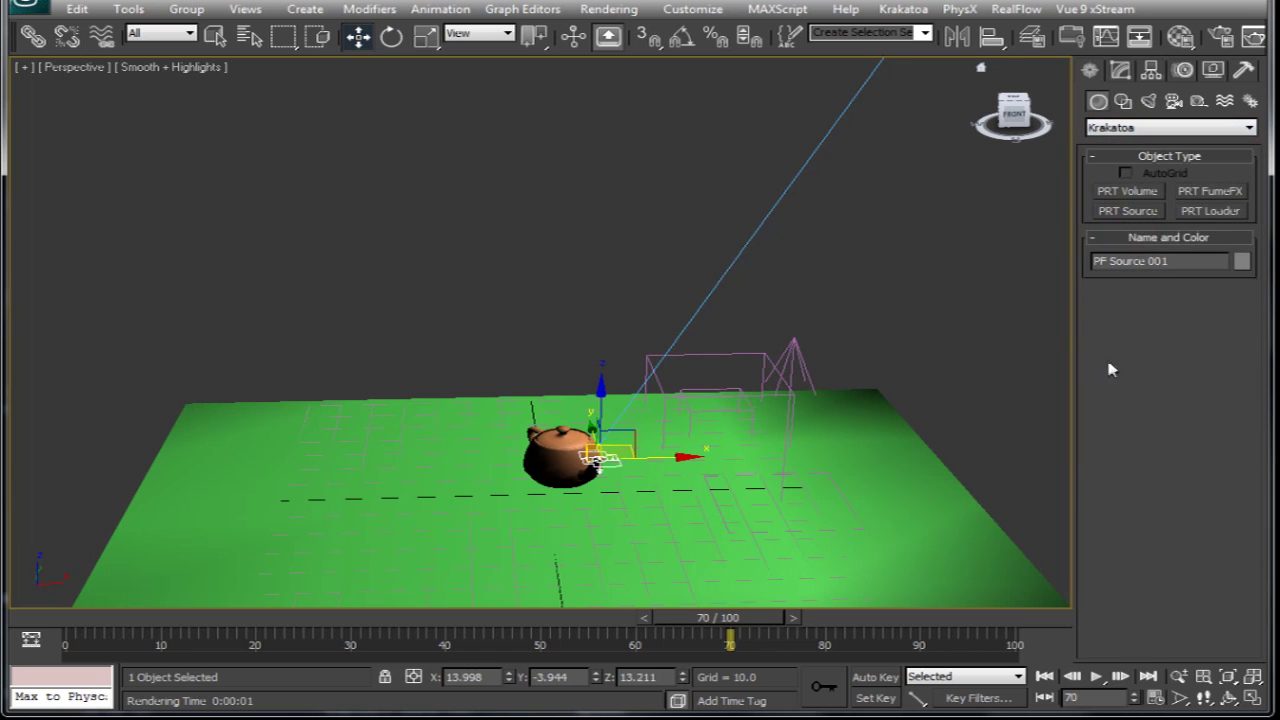
pyautogui.click(1209, 212)
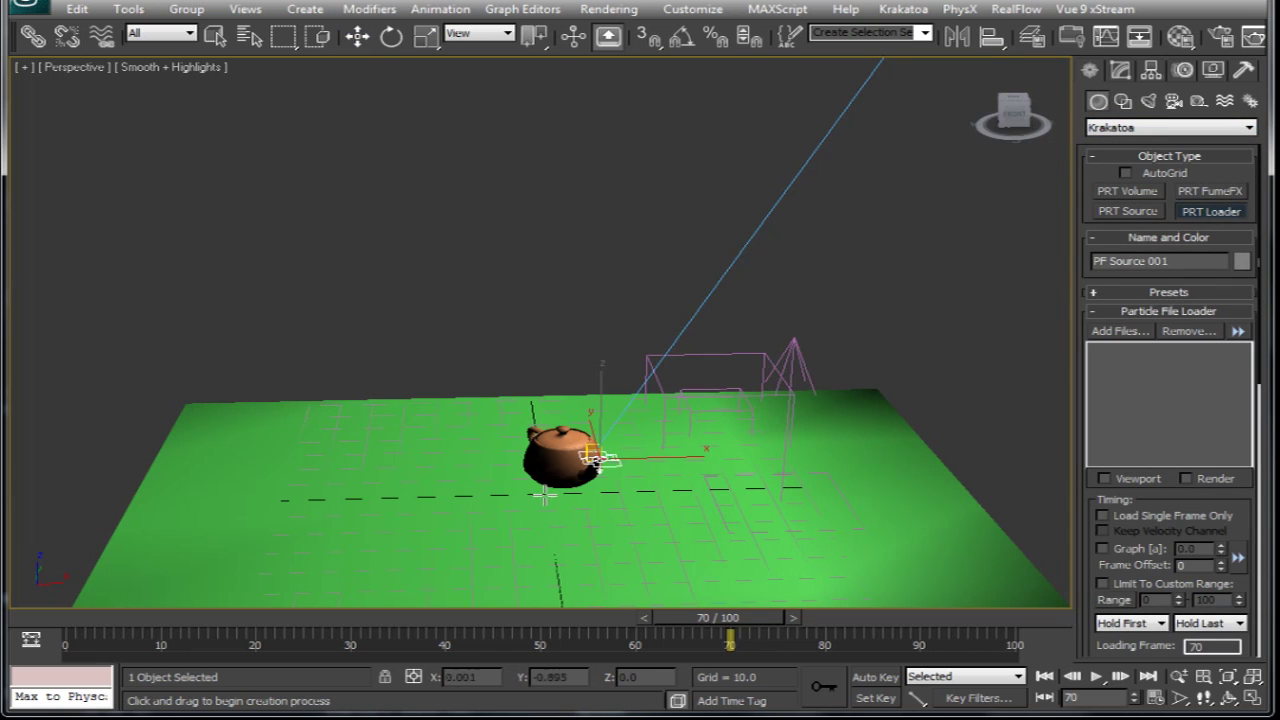
pyautogui.moveTo(545, 497); pyautogui.dragTo(608, 550)
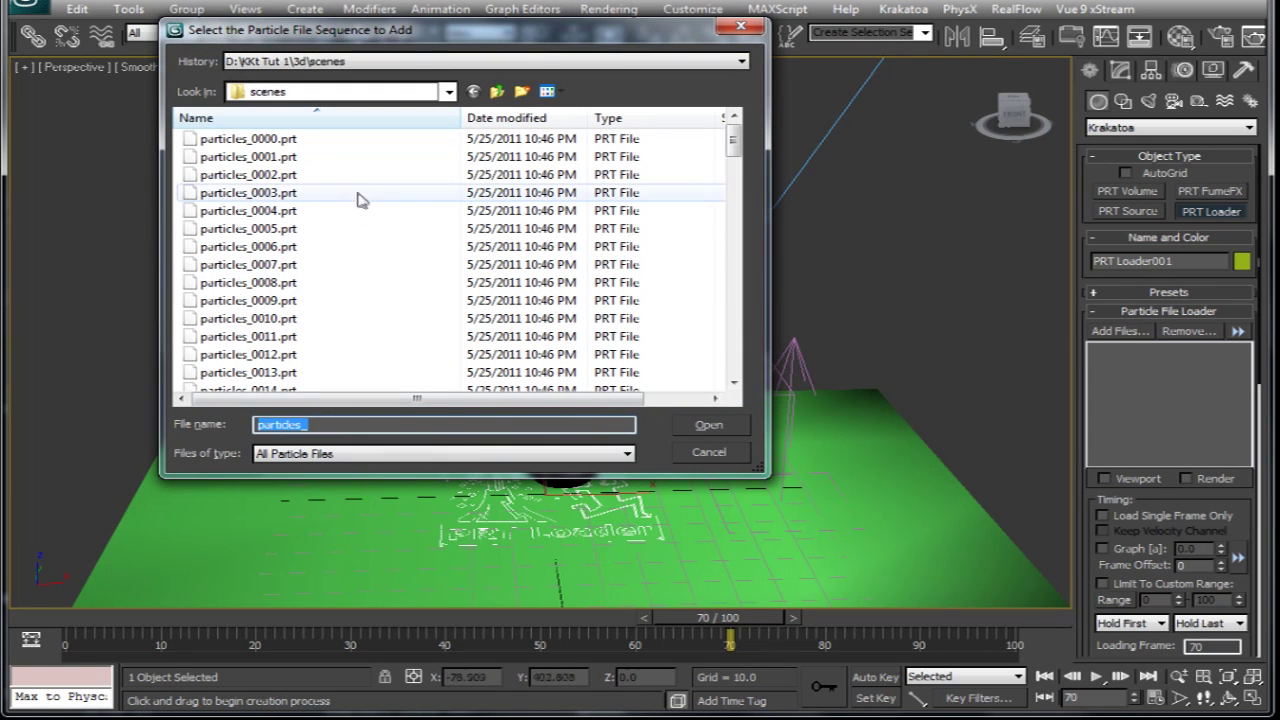
# - Load the particle sequence into the PRT Loader from particles_0000.prt and scrub the timeline back to frame 17
pyautogui.doubleClick(306, 142)
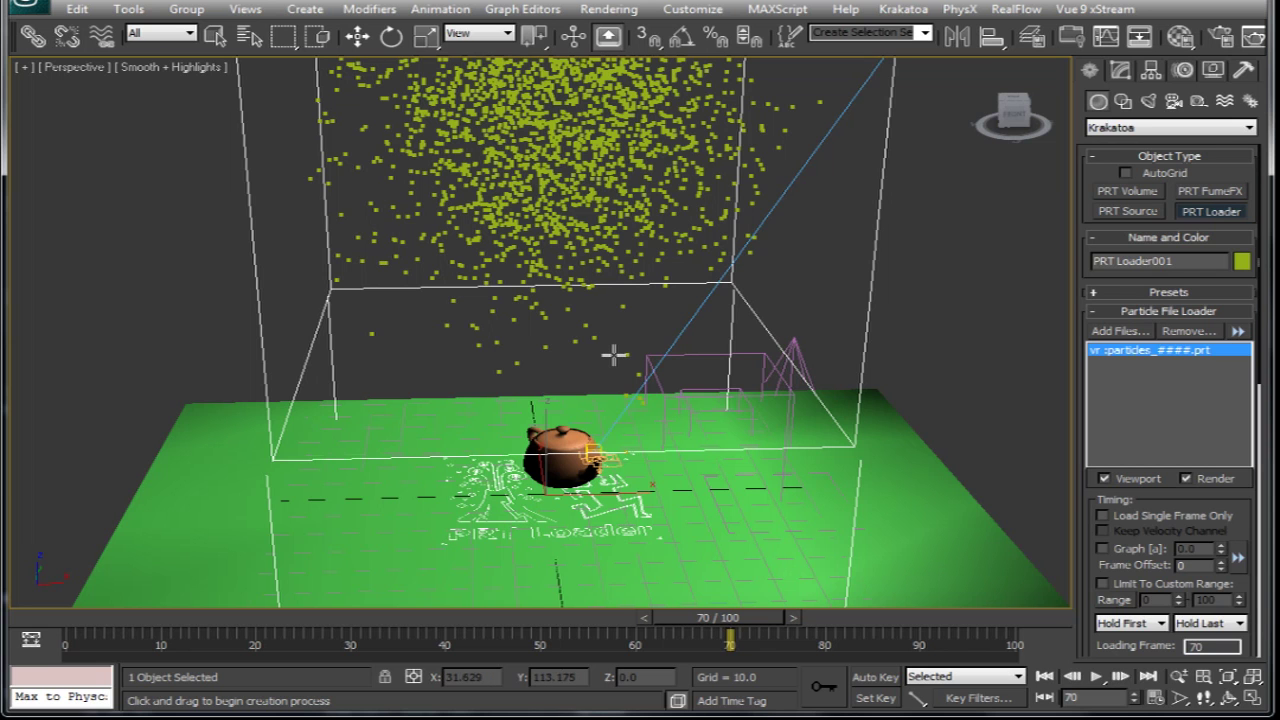
pyautogui.scroll(-3, 614, 355)
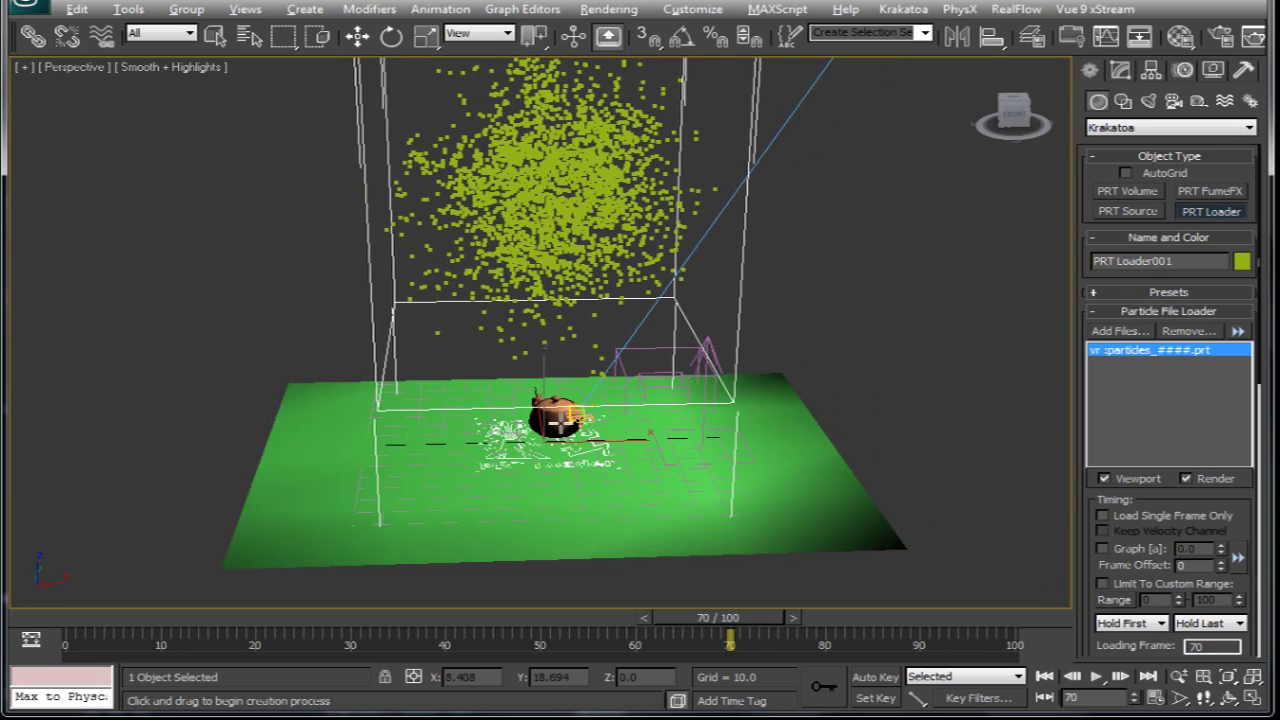
pyautogui.keyDown('alt'); pyautogui.moveTo(614, 355); pyautogui.dragTo(643, 362, button='middle'); pyautogui.keyUp('alt')
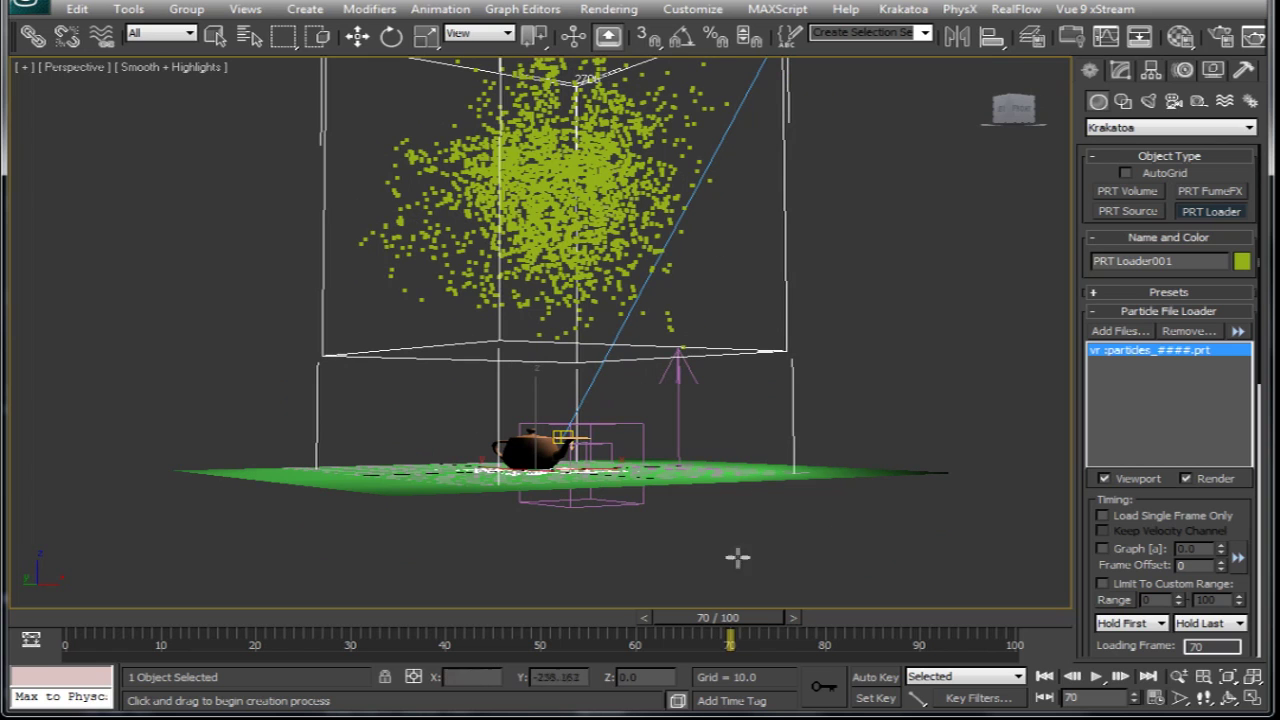
pyautogui.moveTo(731, 620); pyautogui.dragTo(259, 628)
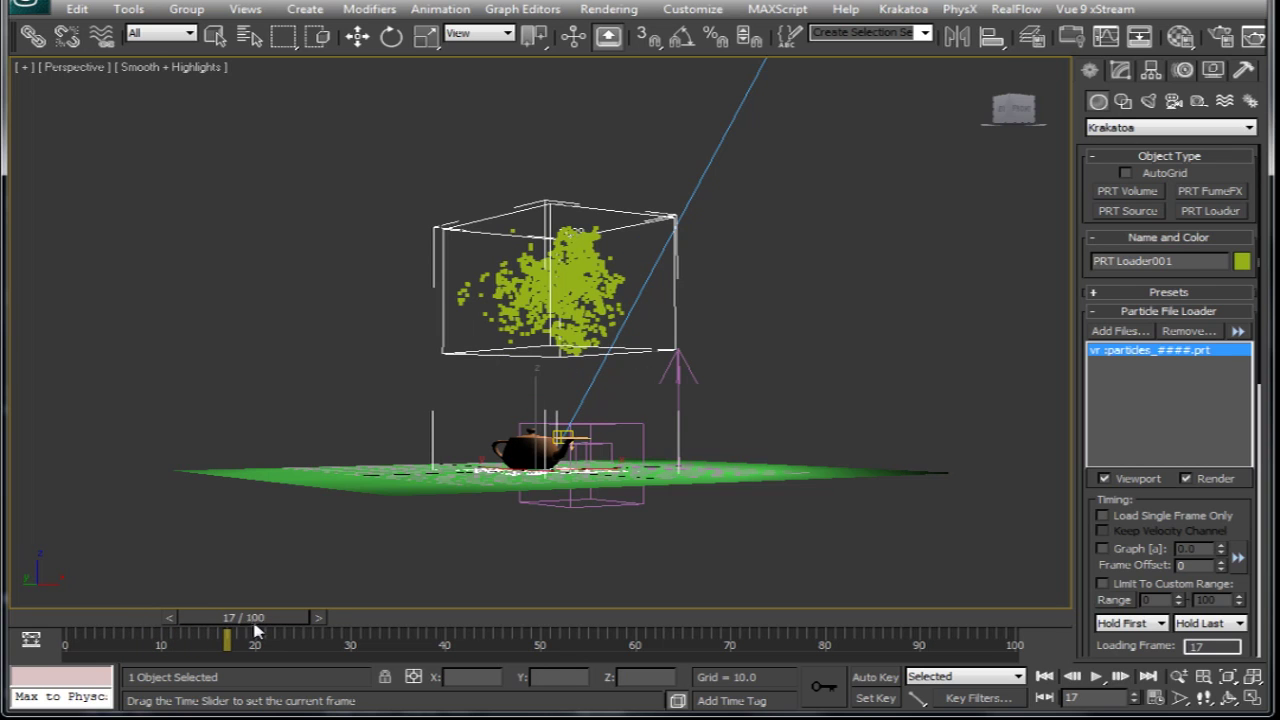
# - Set the PRT Loader's rendering load mode to Load Every Nth Particle
pyautogui.moveTo(1152, 496); pyautogui.dragTo(1165, 297)
pyautogui.click(1150, 521)
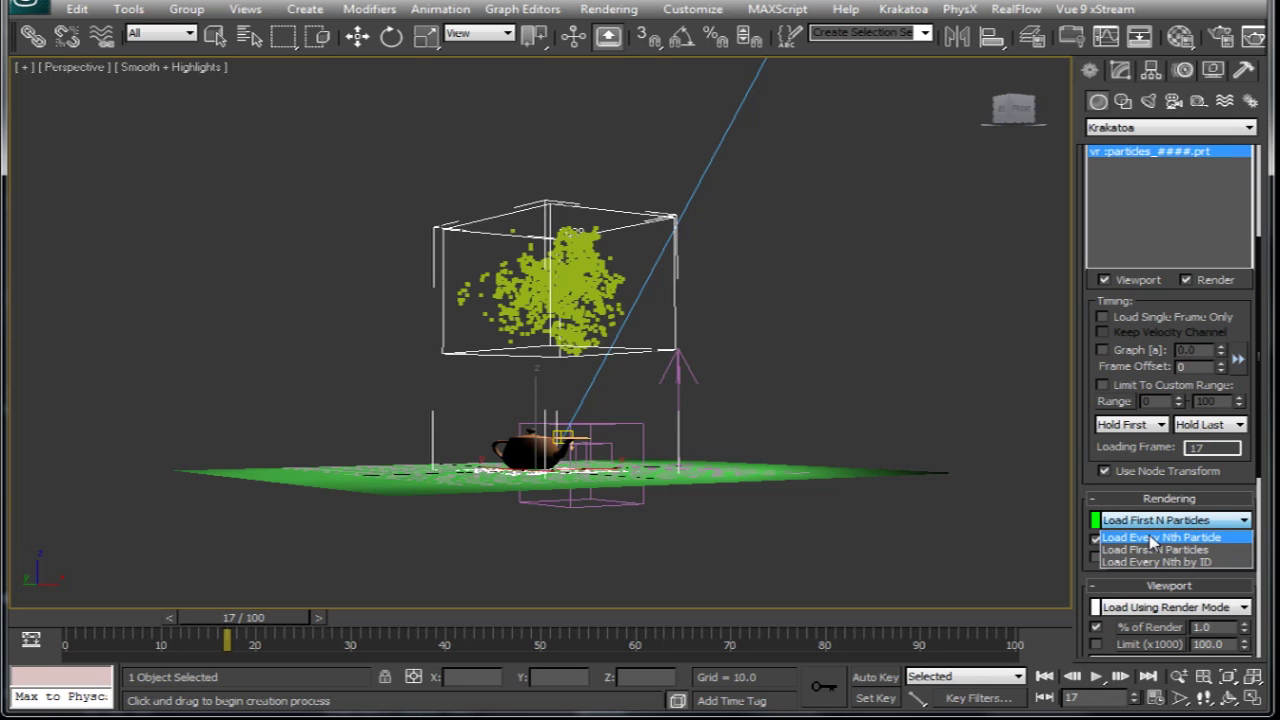
pyautogui.click(1153, 538)
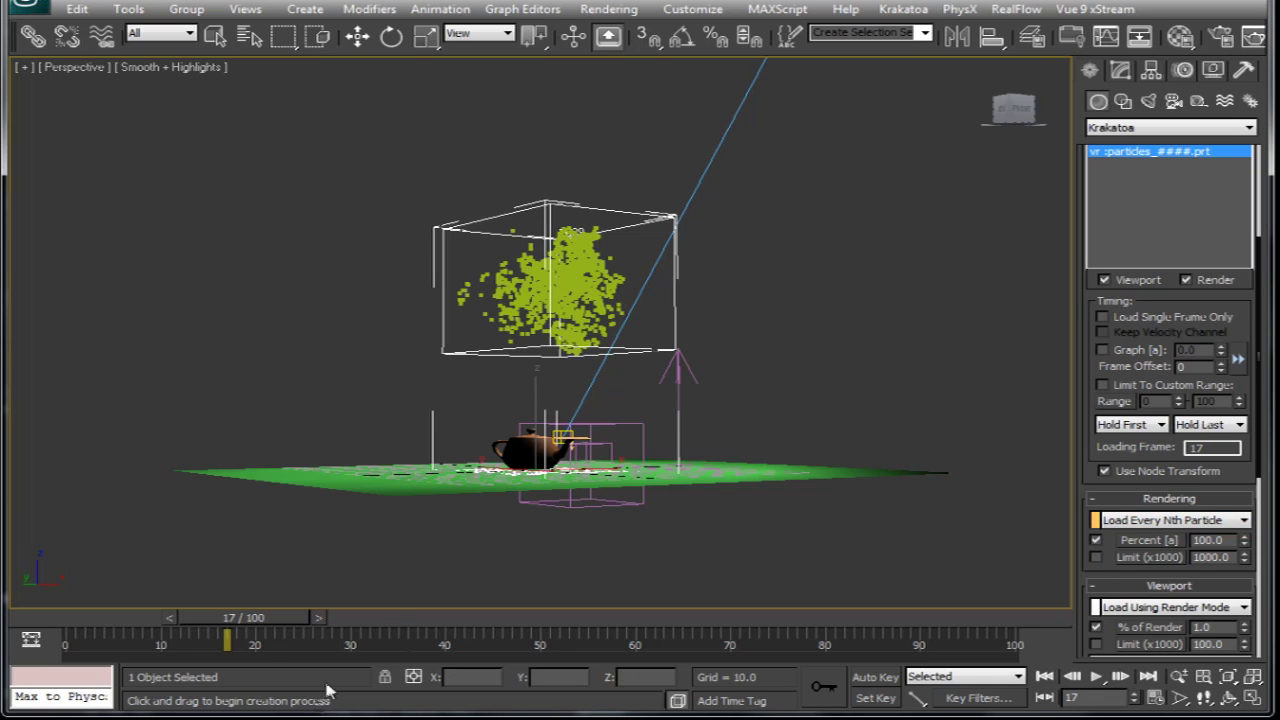
# - Scrub to frame 44, view the steam from another angle, and play the animation until frame 75
pyautogui.moveTo(251, 618); pyautogui.dragTo(493, 609)
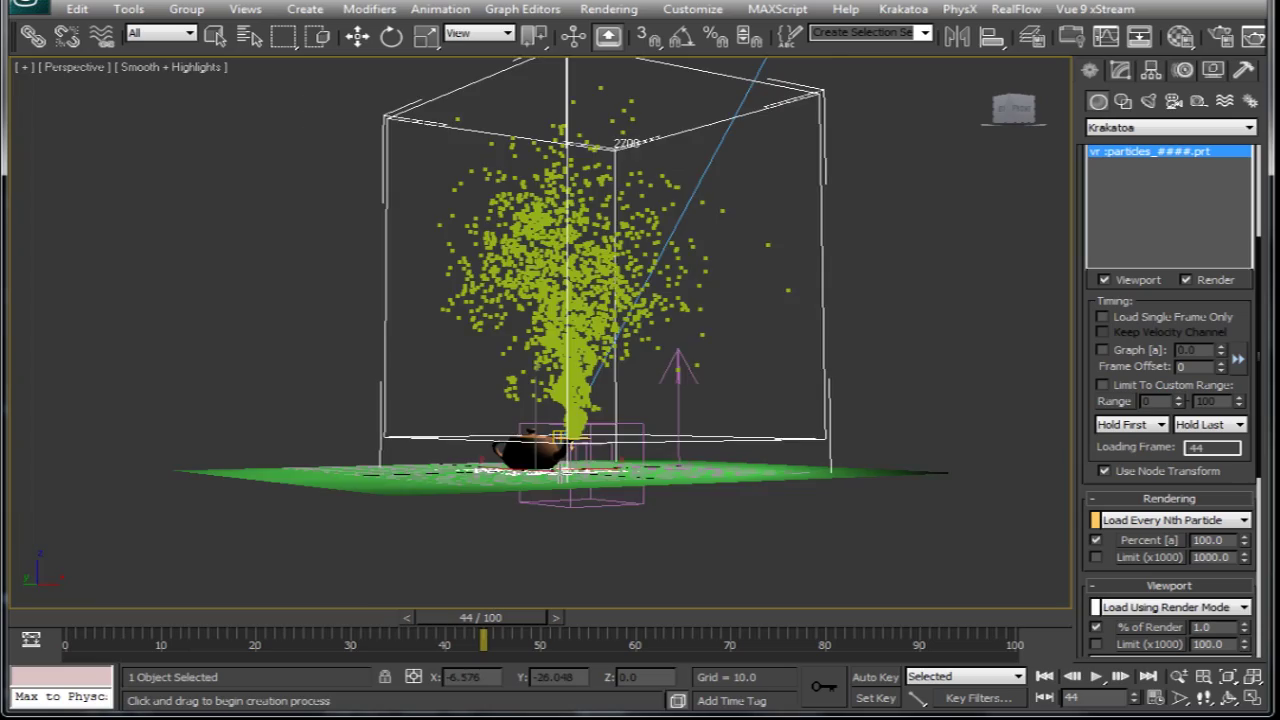
pyautogui.scroll(2, 560, 472)
pyautogui.moveTo(560, 472)
pyautogui.keyDown('alt'); pyautogui.mouseDown(button='middle')
pyautogui.moveTo(395, 510)
pyautogui.moveTo(447, 491)
pyautogui.mouseUp(button='middle'); pyautogui.keyUp('alt')
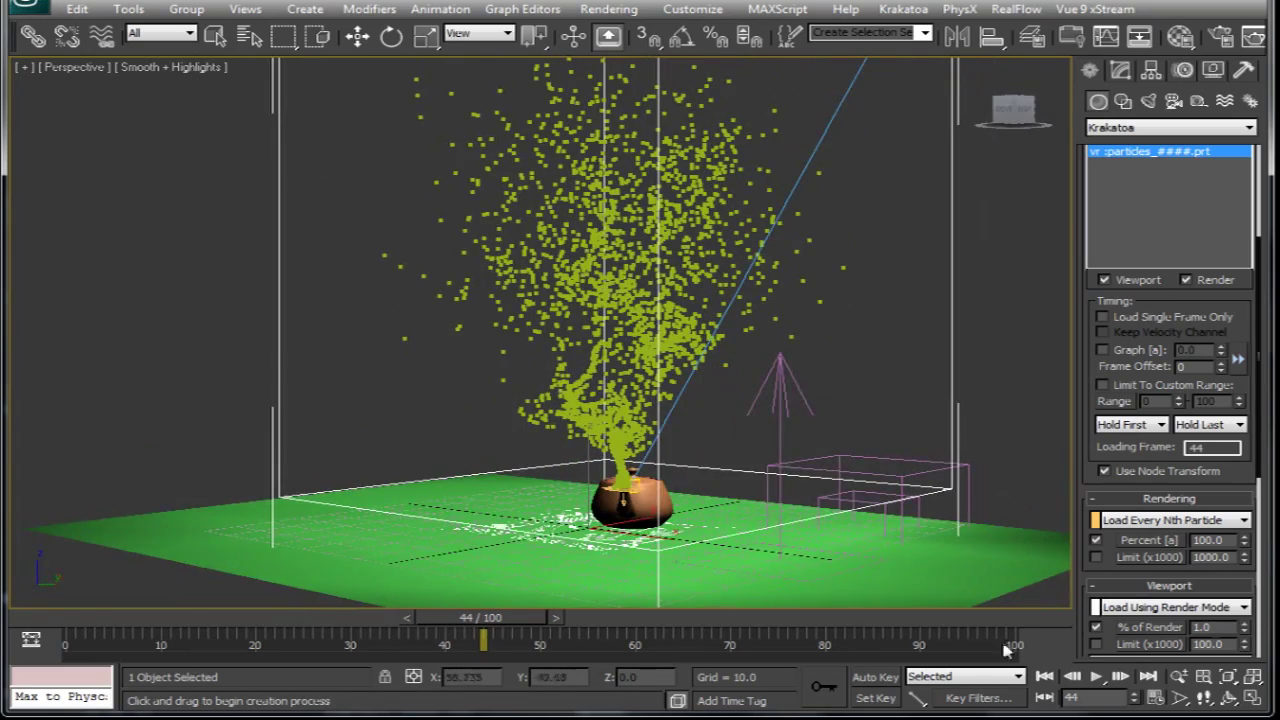
pyautogui.click(1096, 677)
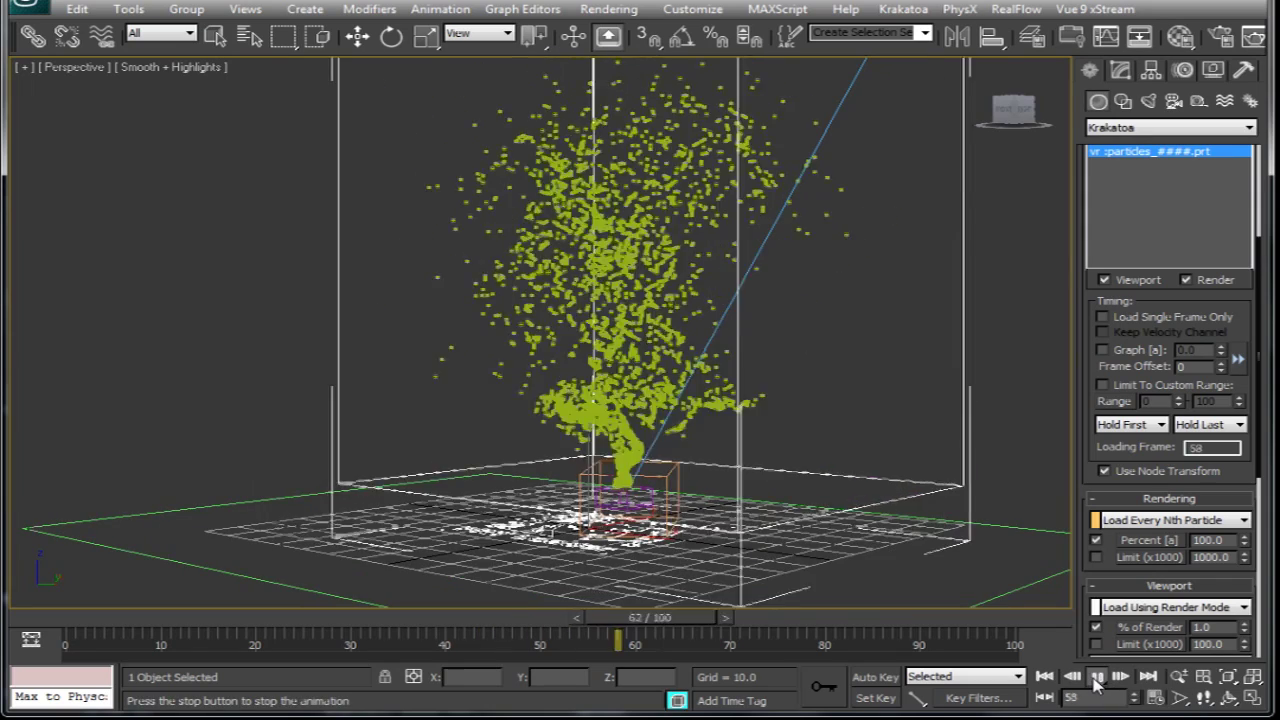
pyautogui.click(1096, 677)
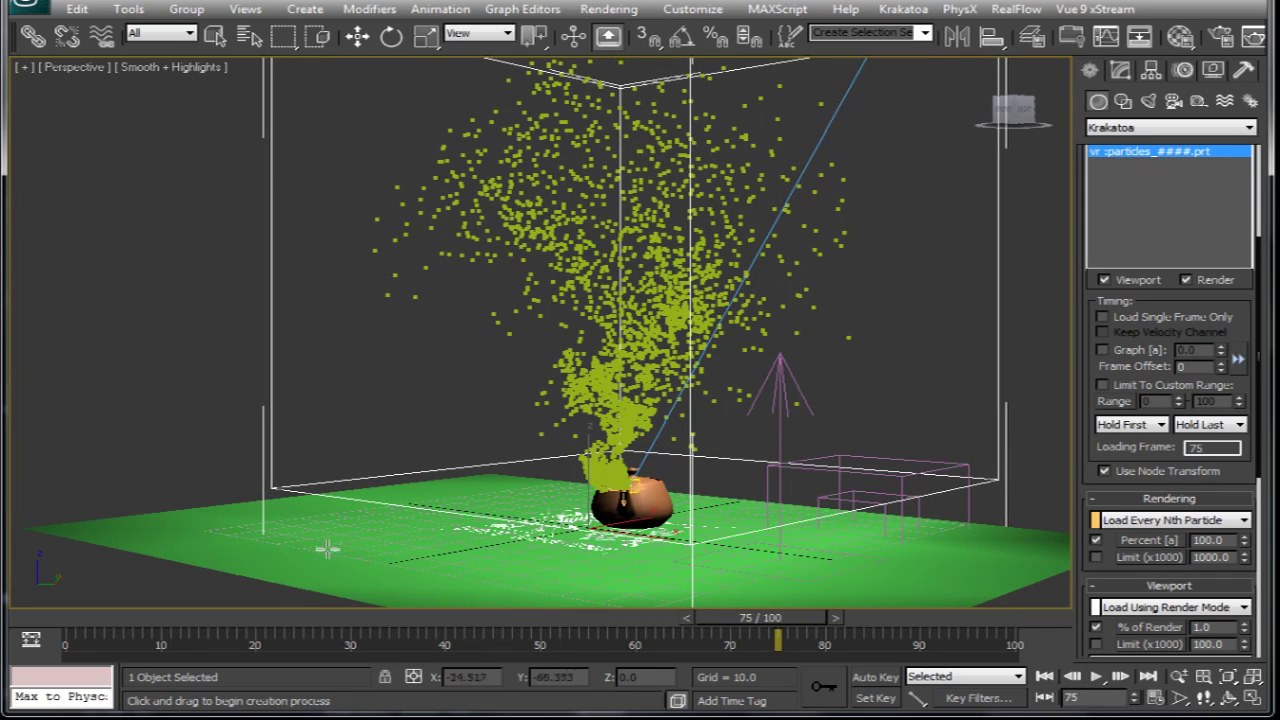
pyautogui.click(1254, 38)
pyautogui.click(1190, 69)
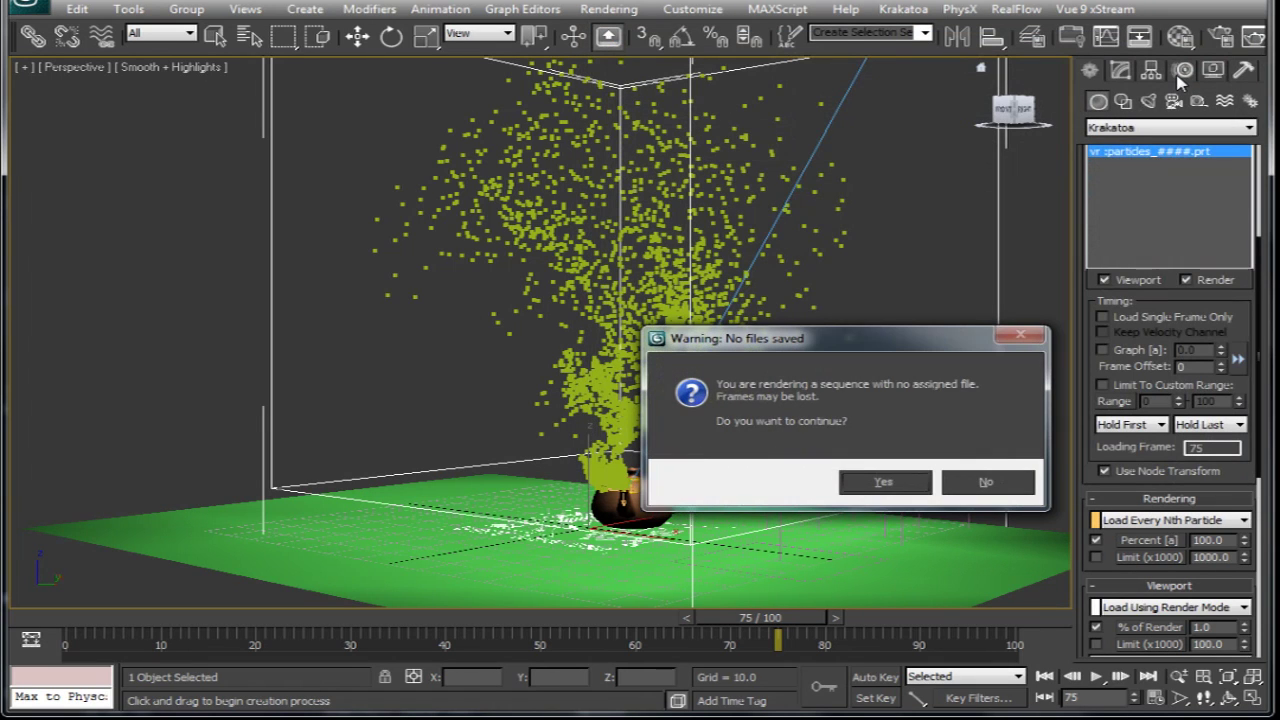
pyautogui.click(988, 482)
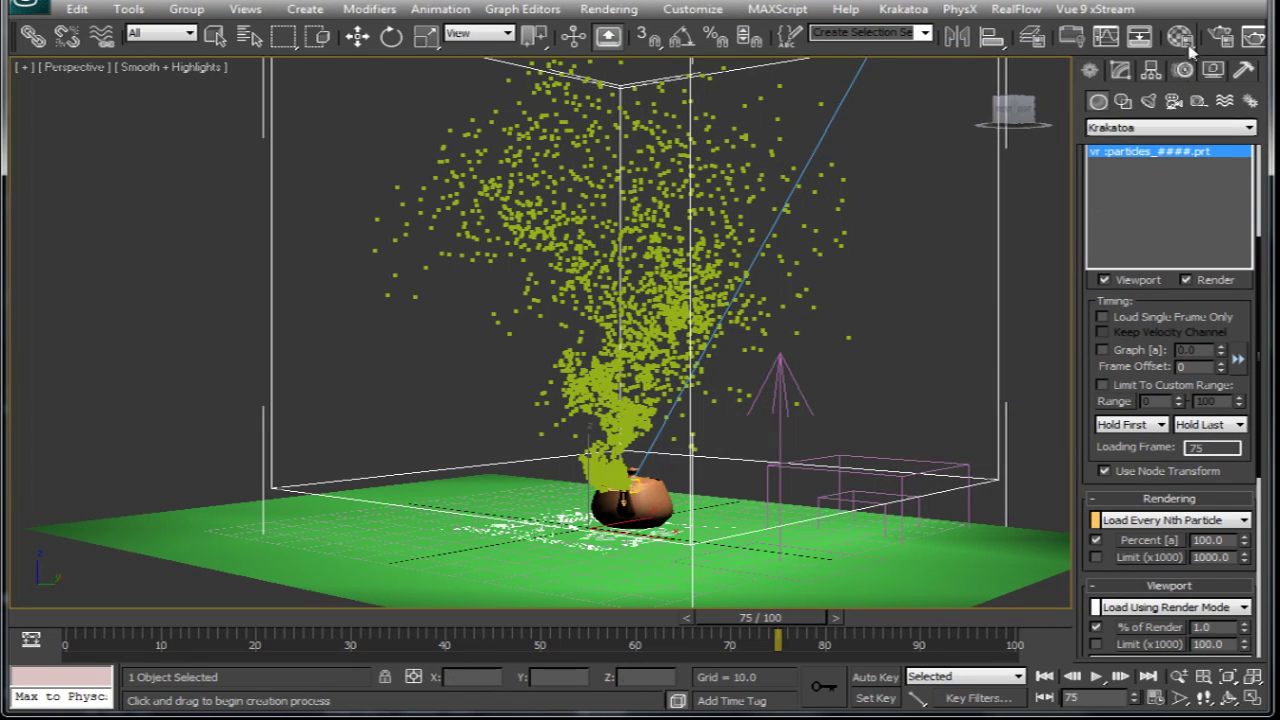
# - Set the render time output to Single and render the perspective view at frames 75, 49 and 32
pyautogui.click(1219, 37)
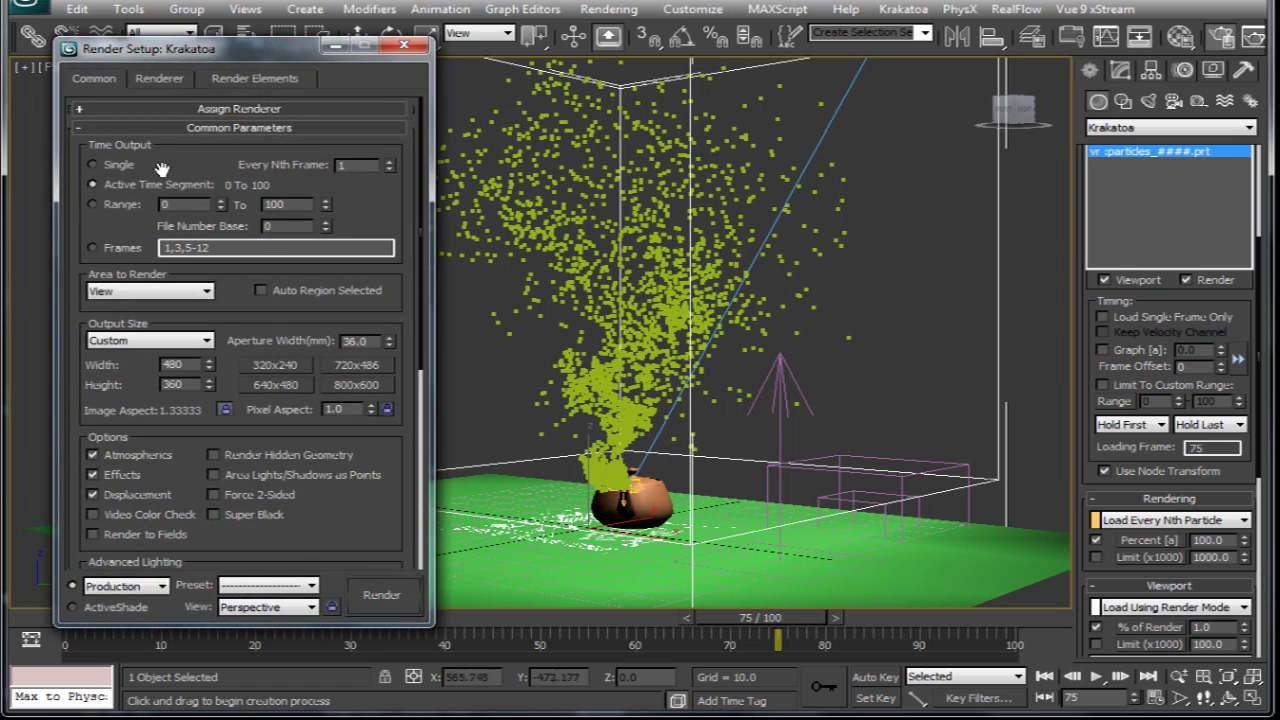
pyautogui.click(380, 593)
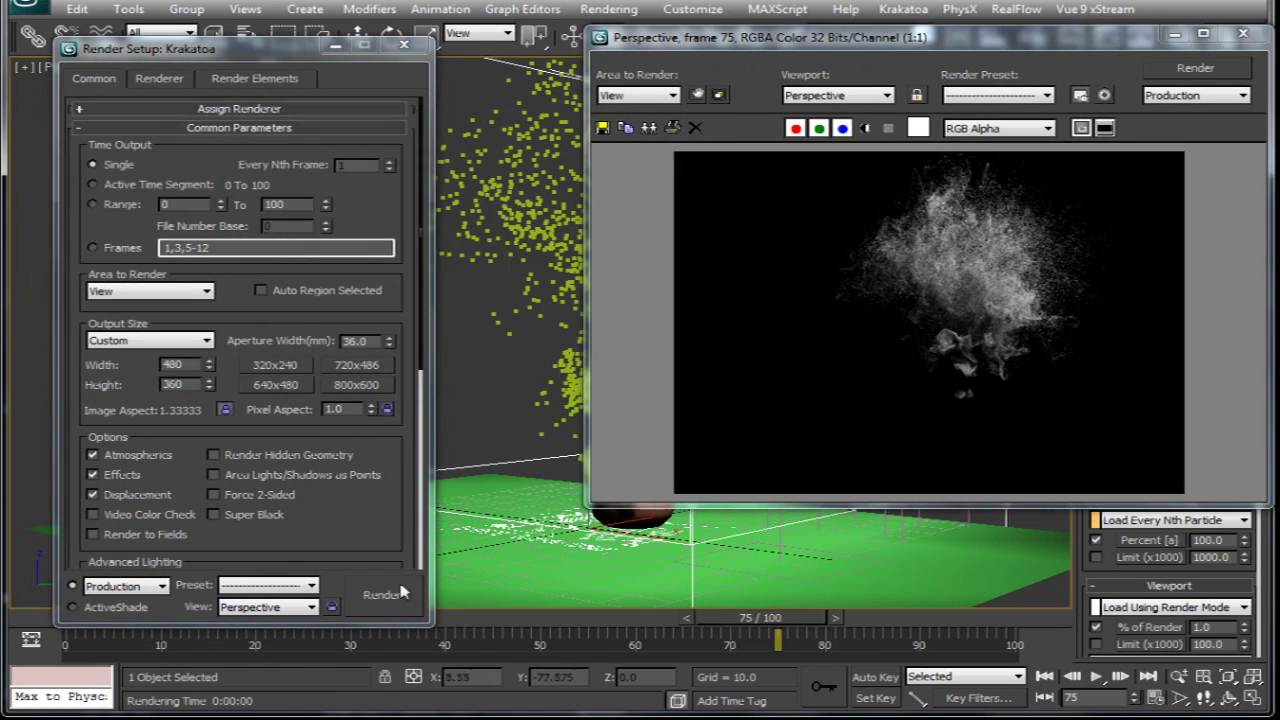
pyautogui.moveTo(775, 607); pyautogui.dragTo(545, 614)
pyautogui.click(381, 595)
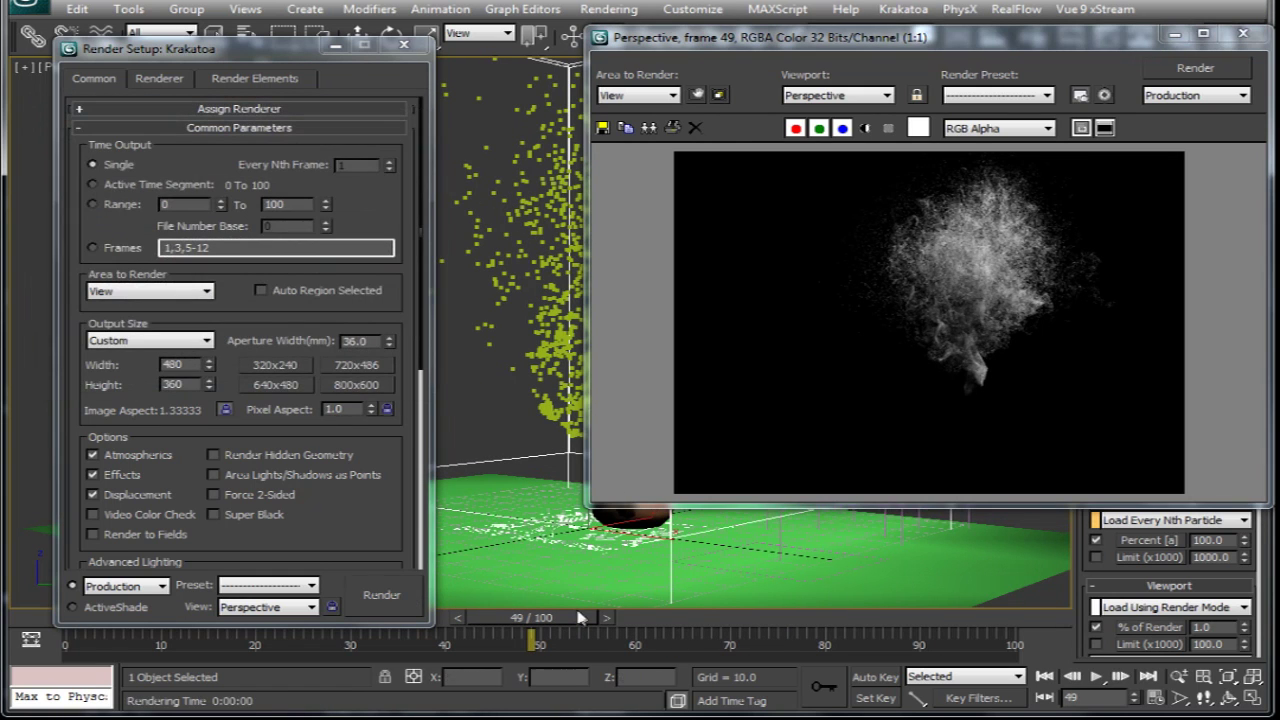
pyautogui.moveTo(484, 626); pyautogui.dragTo(329, 628)
pyautogui.click(385, 598)
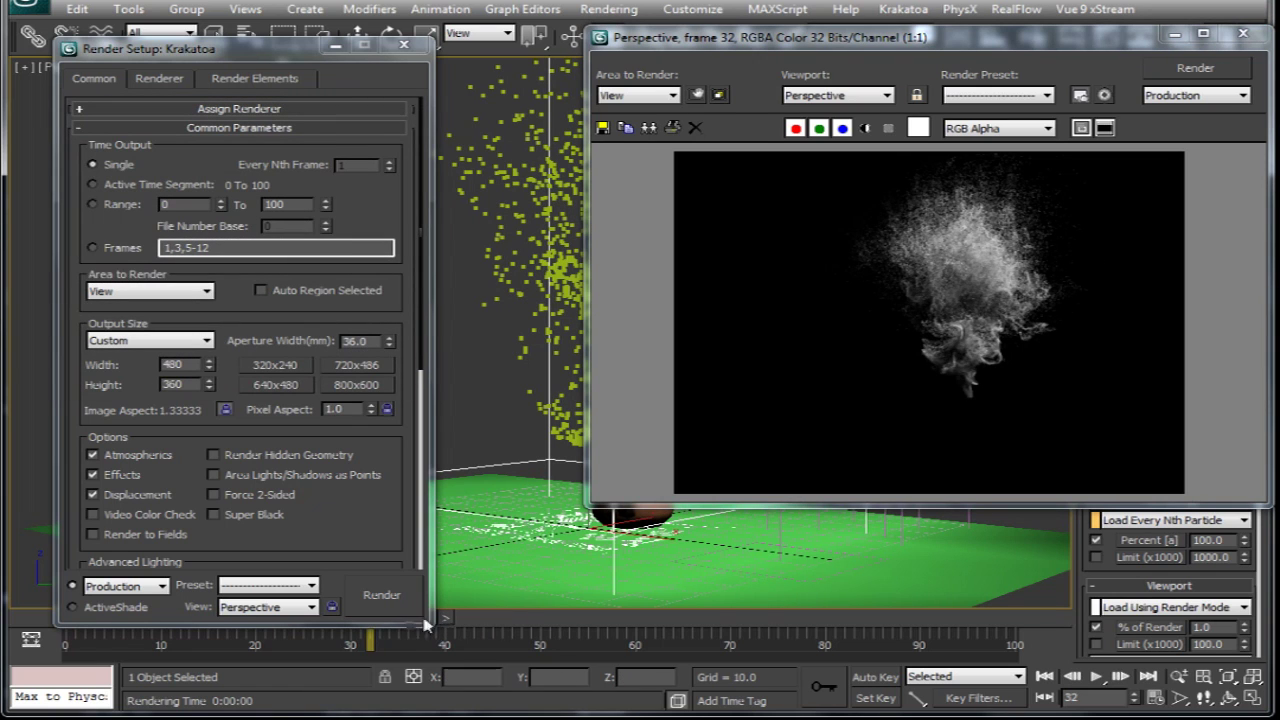
# - Open Krakatoa's primary floater from the renderer settings and bring up its Global Render Values
pyautogui.moveTo(428, 626); pyautogui.dragTo(432, 578)
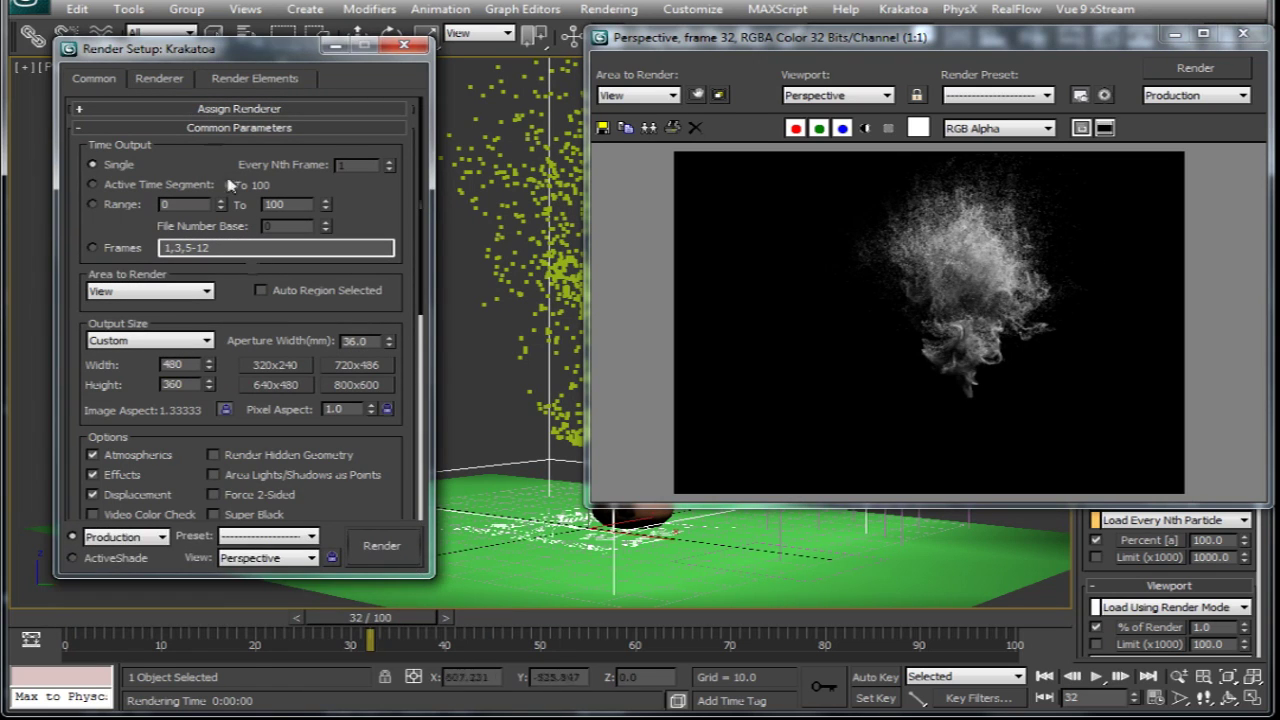
pyautogui.click(184, 86)
pyautogui.click(100, 163)
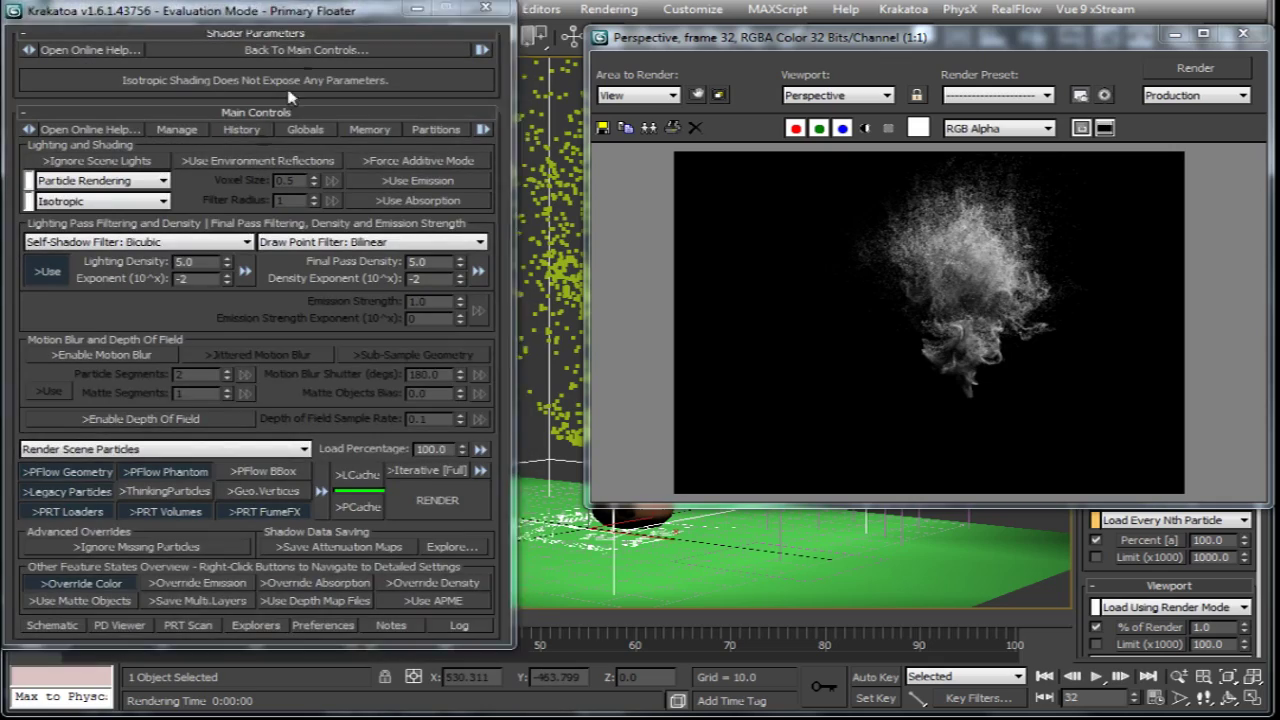
pyautogui.moveTo(295, 18); pyautogui.dragTo(345, 28)
pyautogui.click(403, 45)
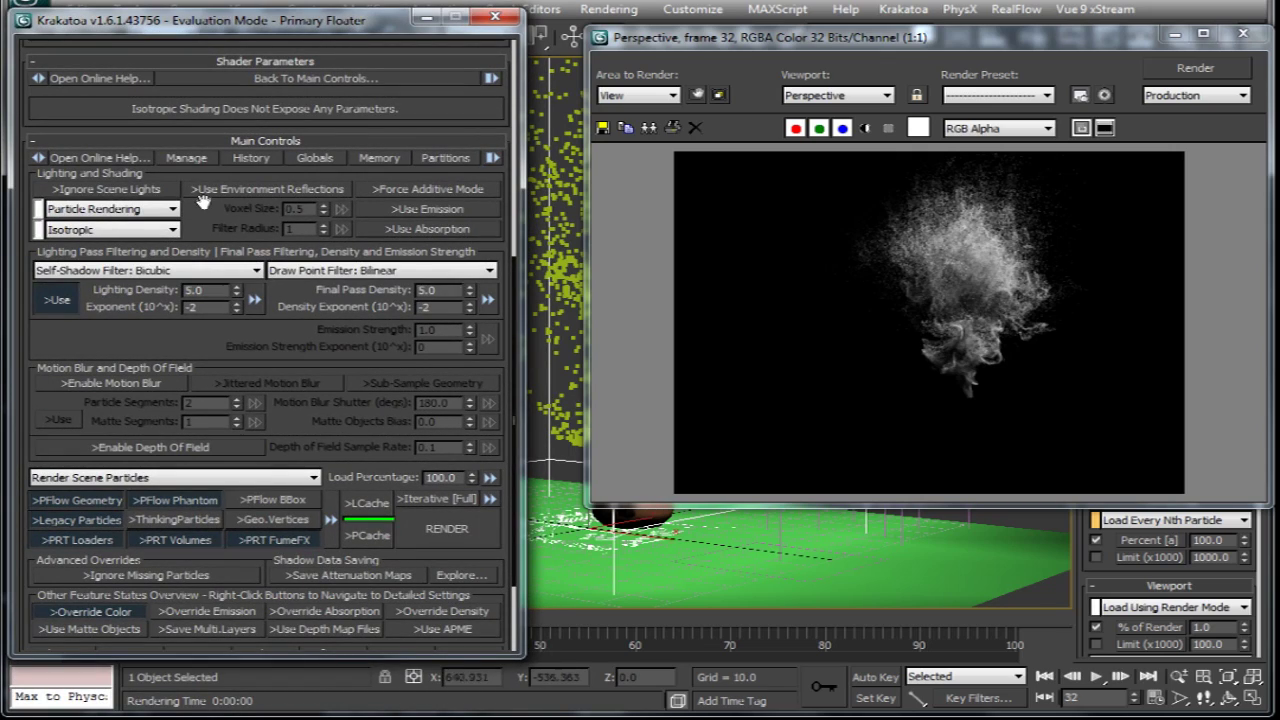
pyautogui.scroll(10, 203, 201)
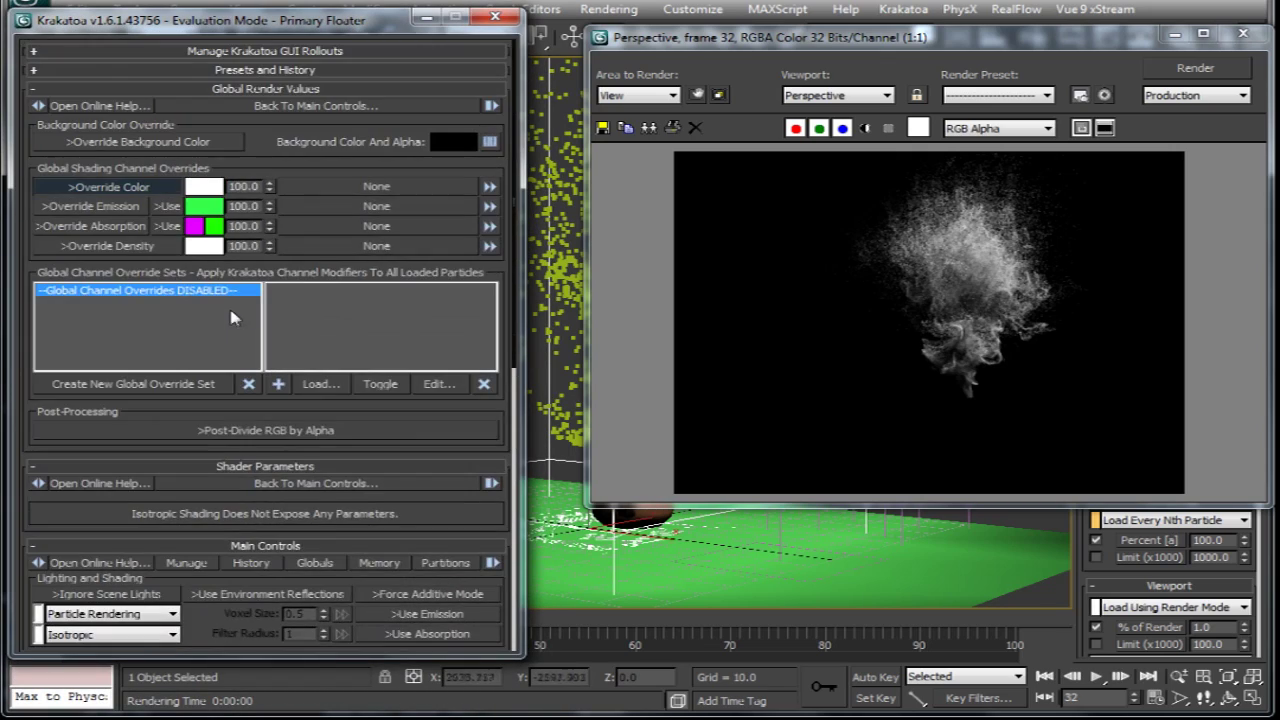
# - Set the global Override Color to pale green (RGB 206, 253, 195) and render frame 32 again
pyautogui.click(195, 186)
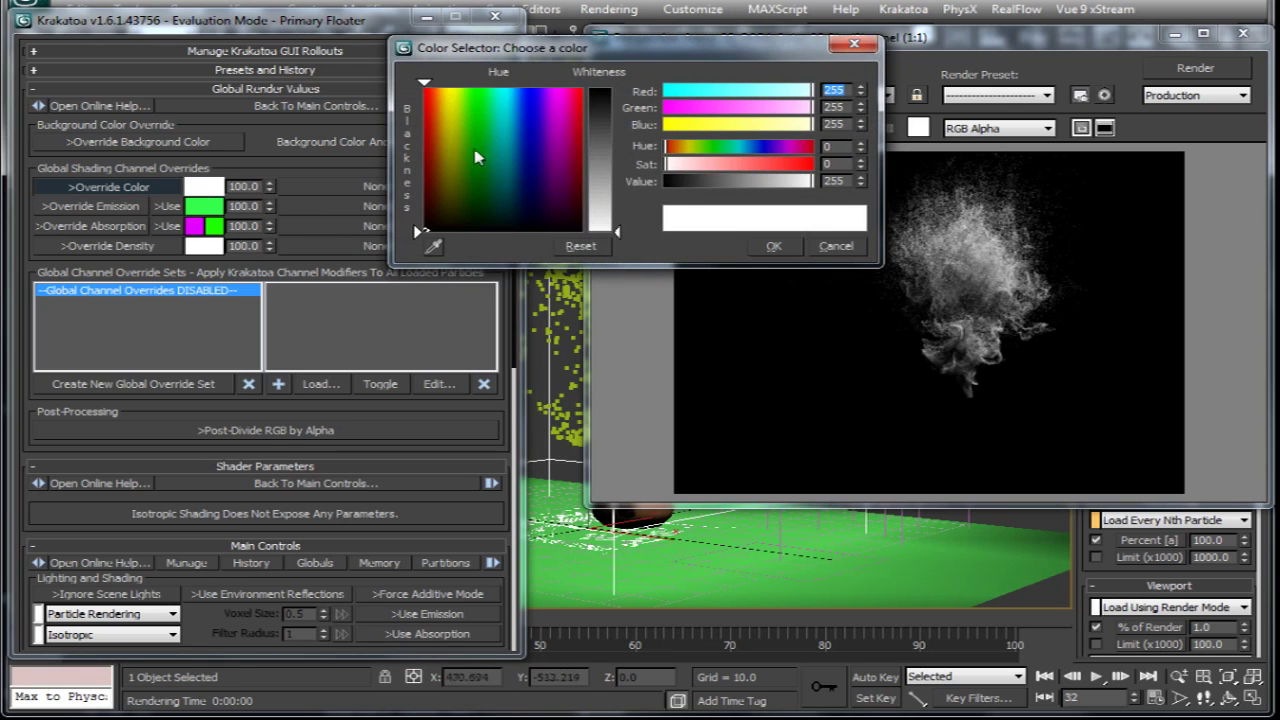
pyautogui.click(449, 102)
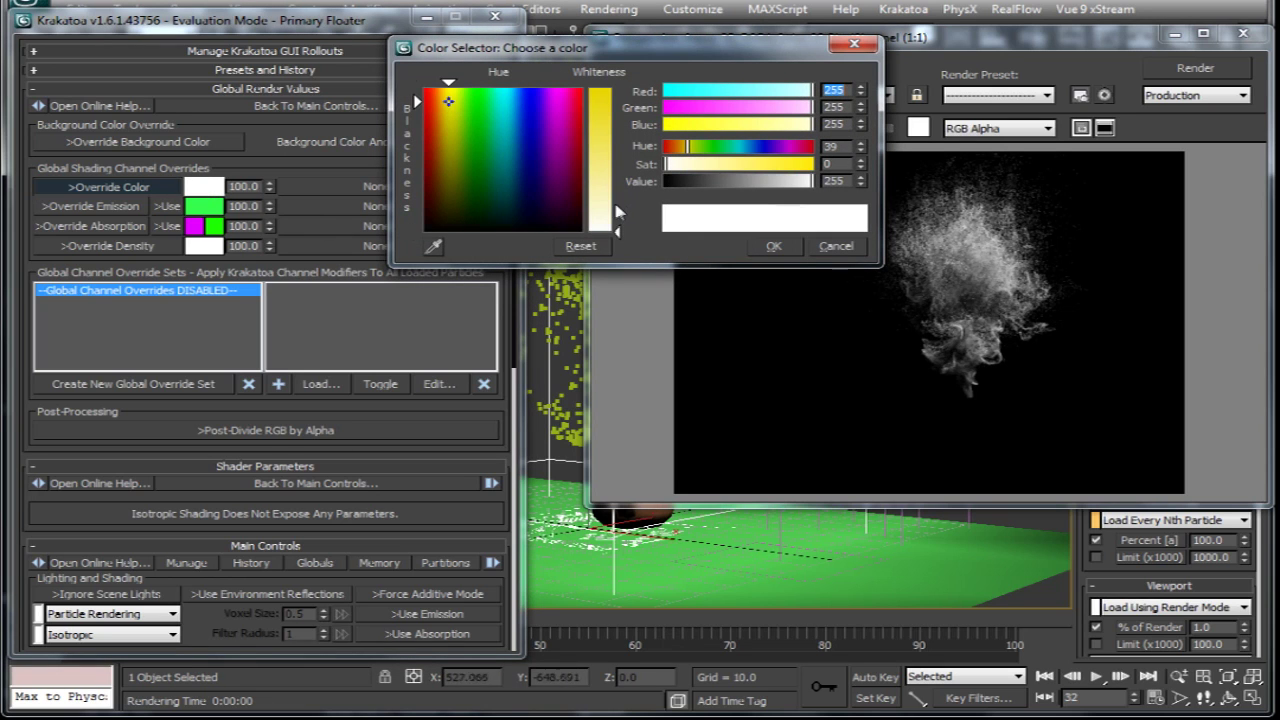
pyautogui.moveTo(617, 212); pyautogui.dragTo(600, 199)
pyautogui.click(470, 92)
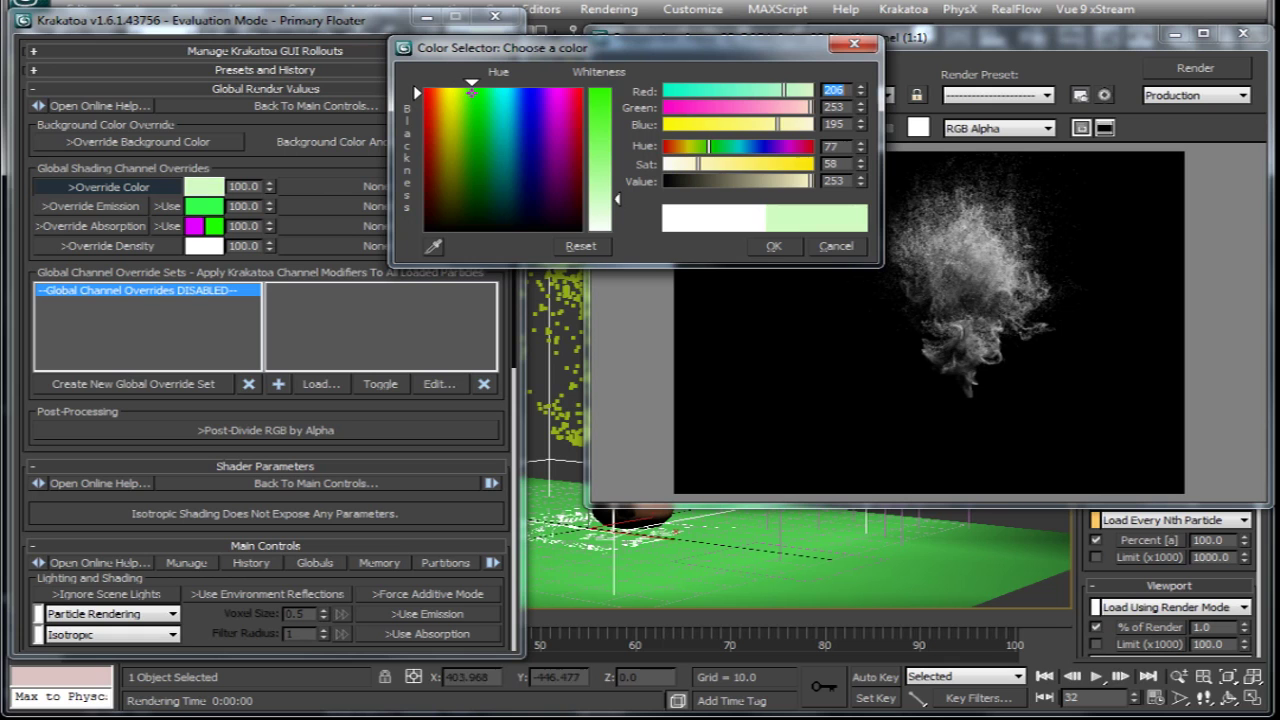
pyautogui.click(773, 246)
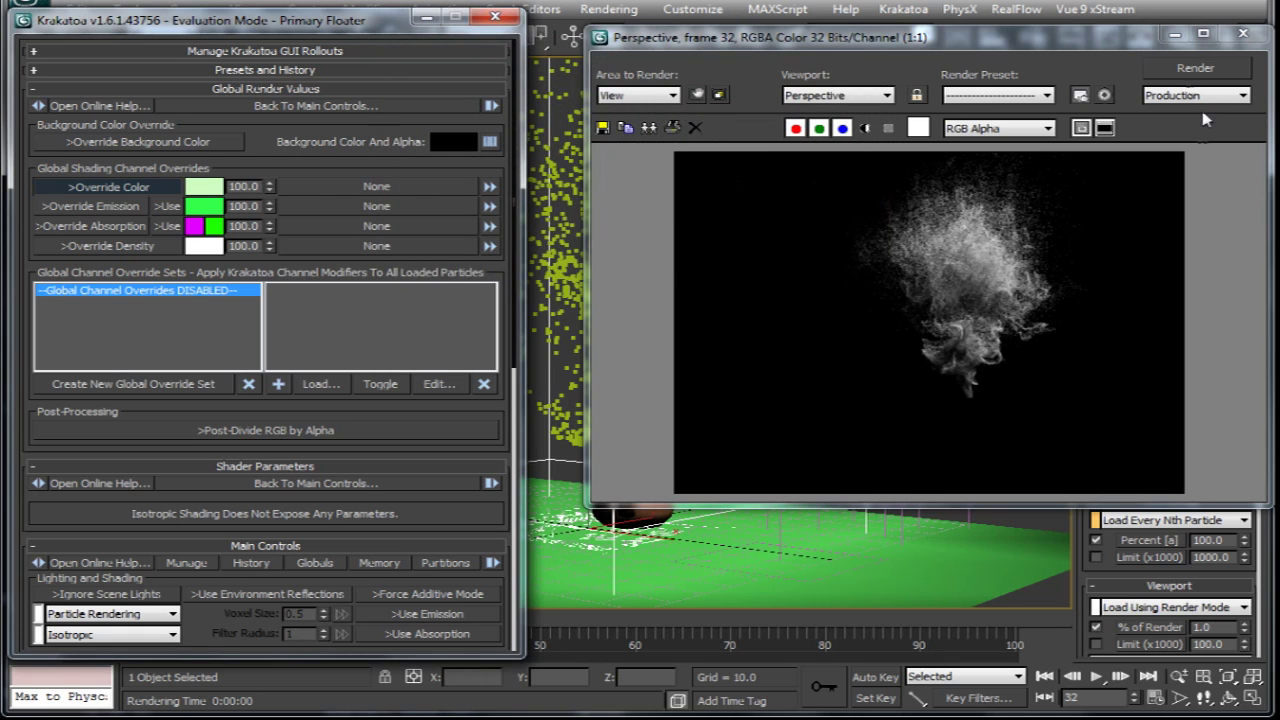
pyautogui.click(1190, 70)
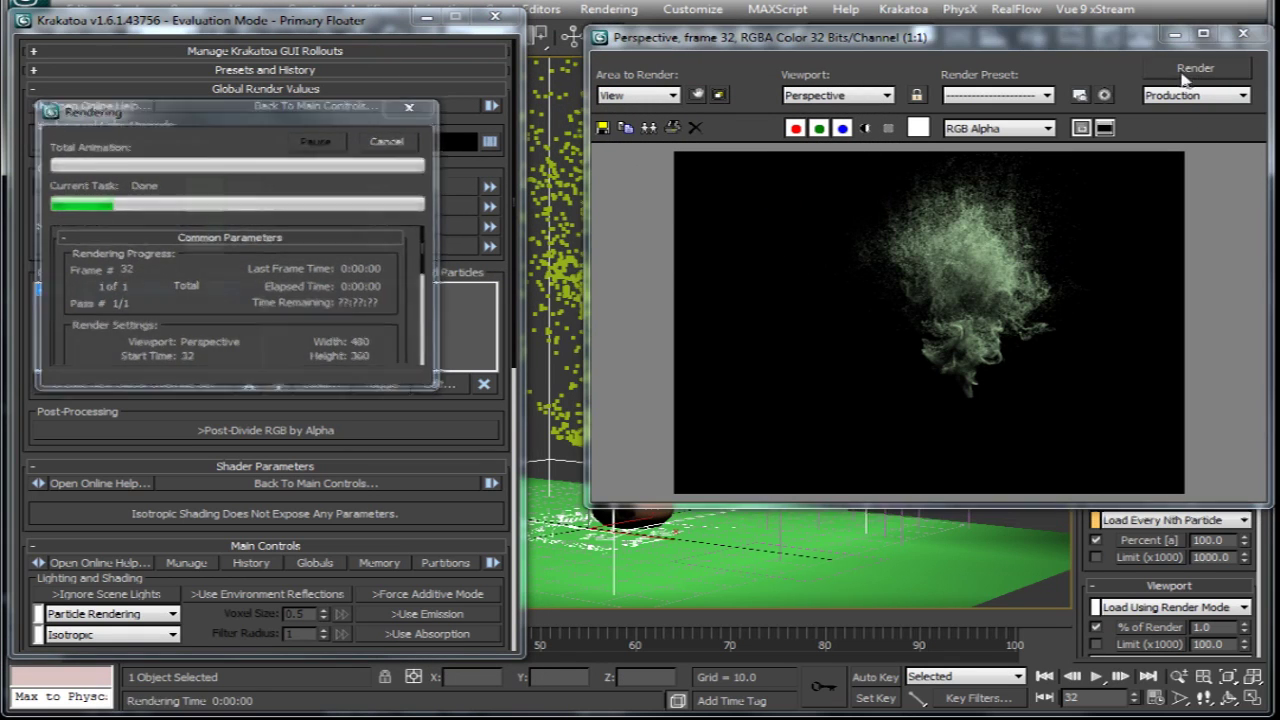